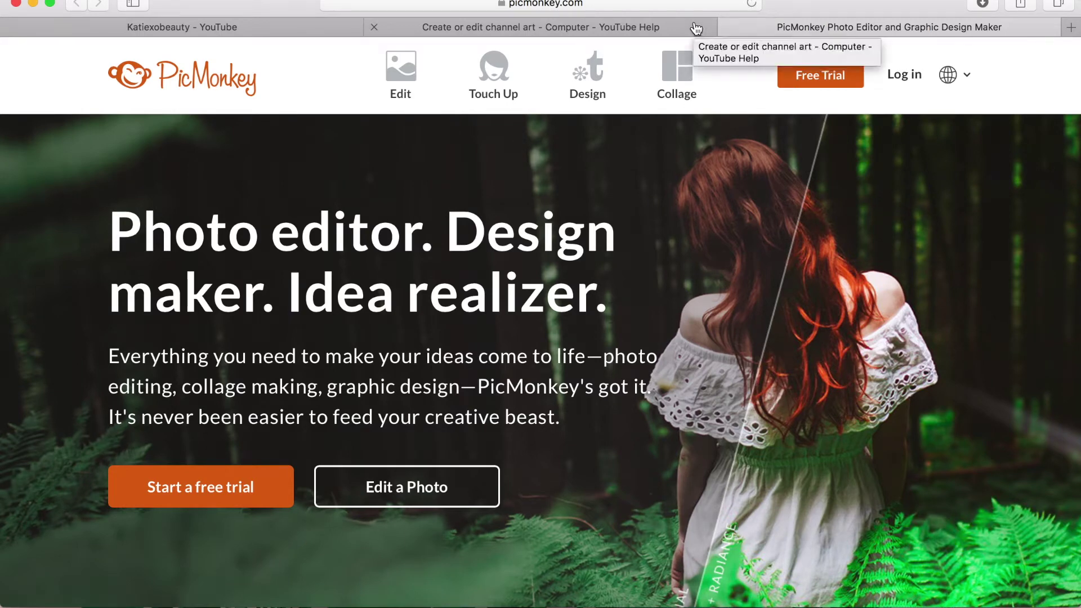
Step: Start a new blank-canvas design and crop the canvas to 1546 x 423 pixels
mouse_move(575, 89)
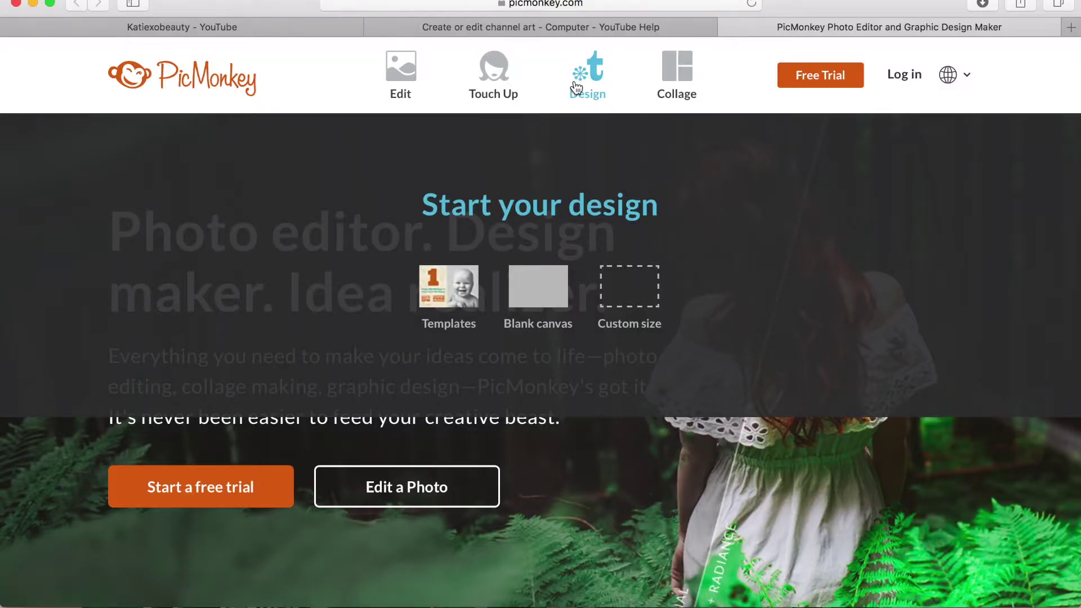
click(575, 84)
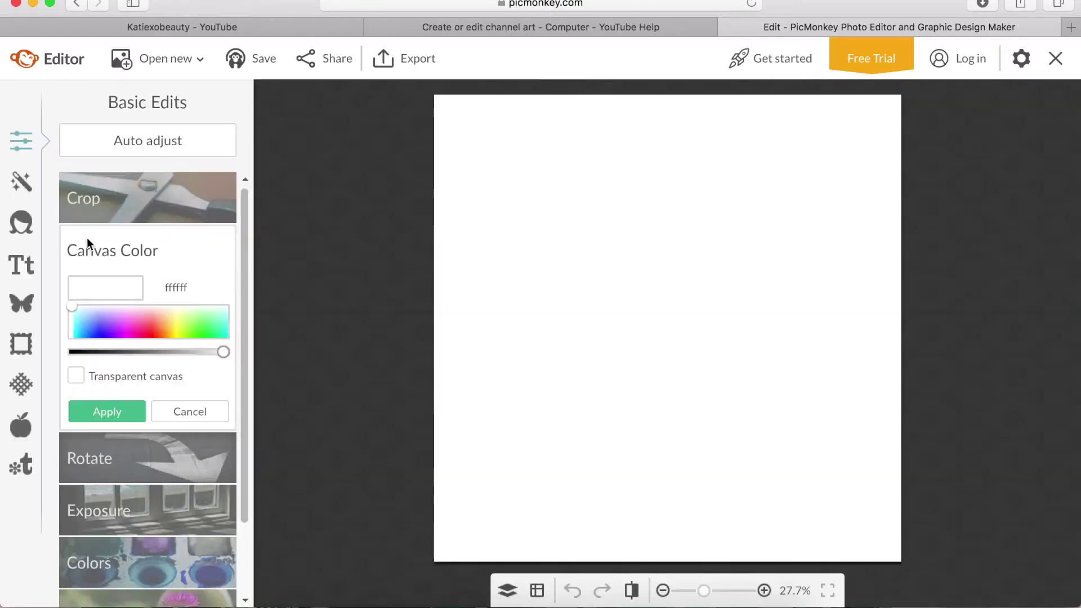
click(104, 214)
double_click(94, 286)
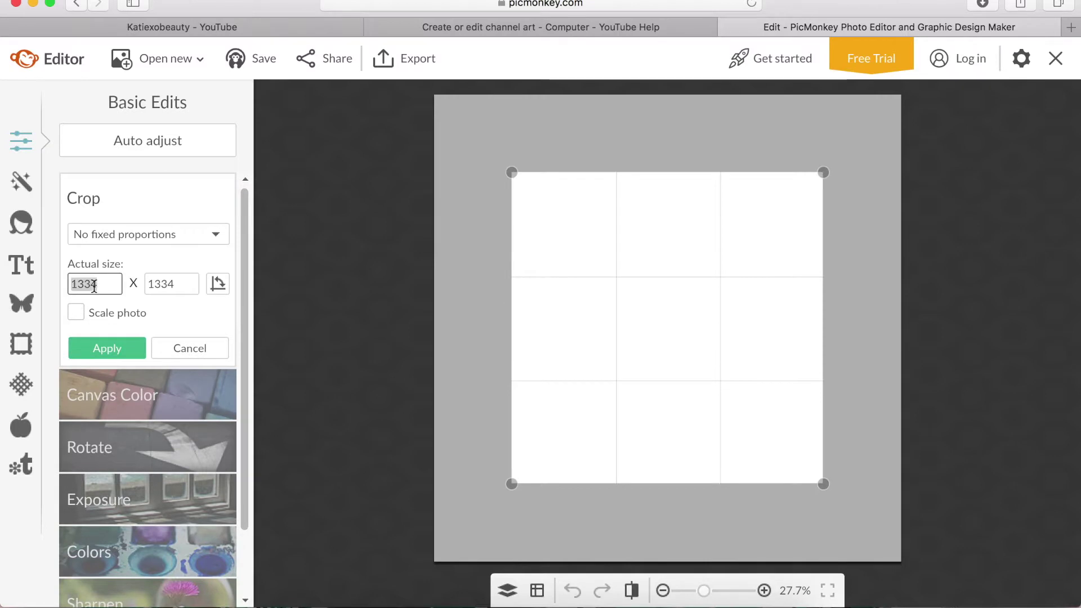
text(1546)
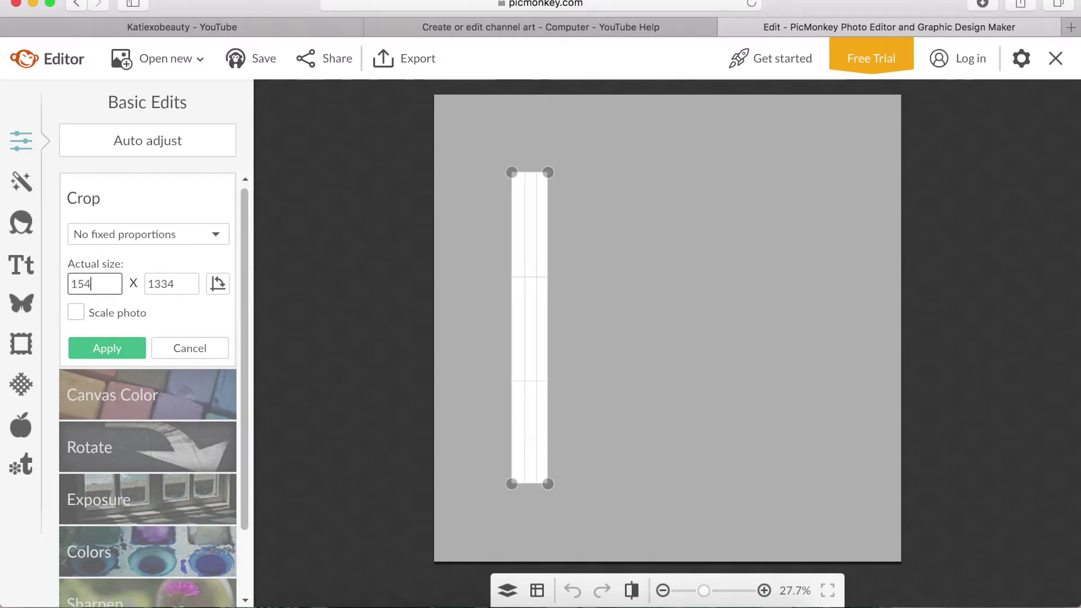
key(Tab)
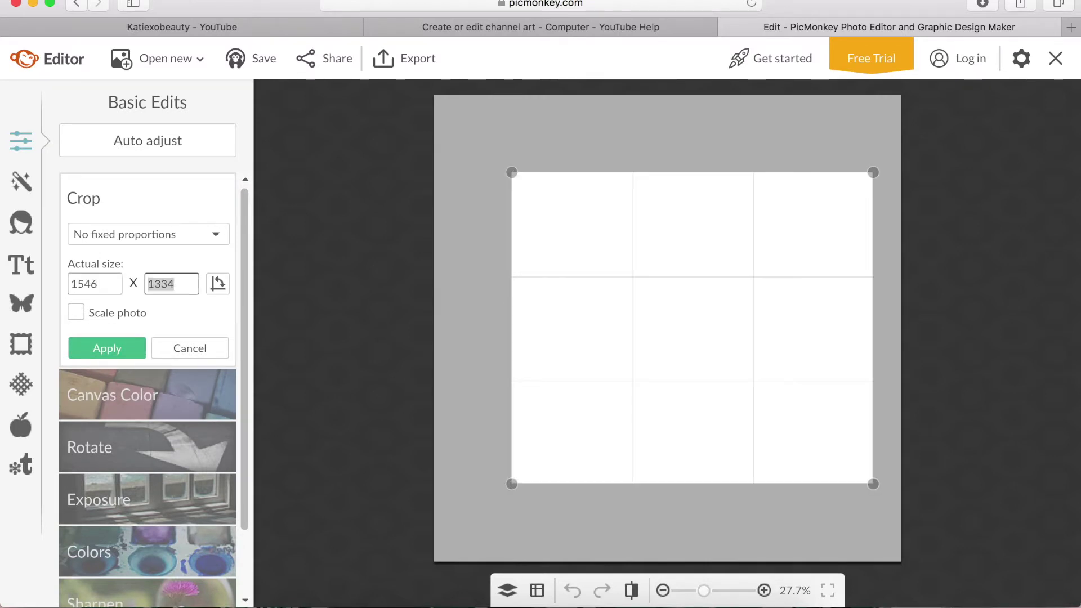
text(423)
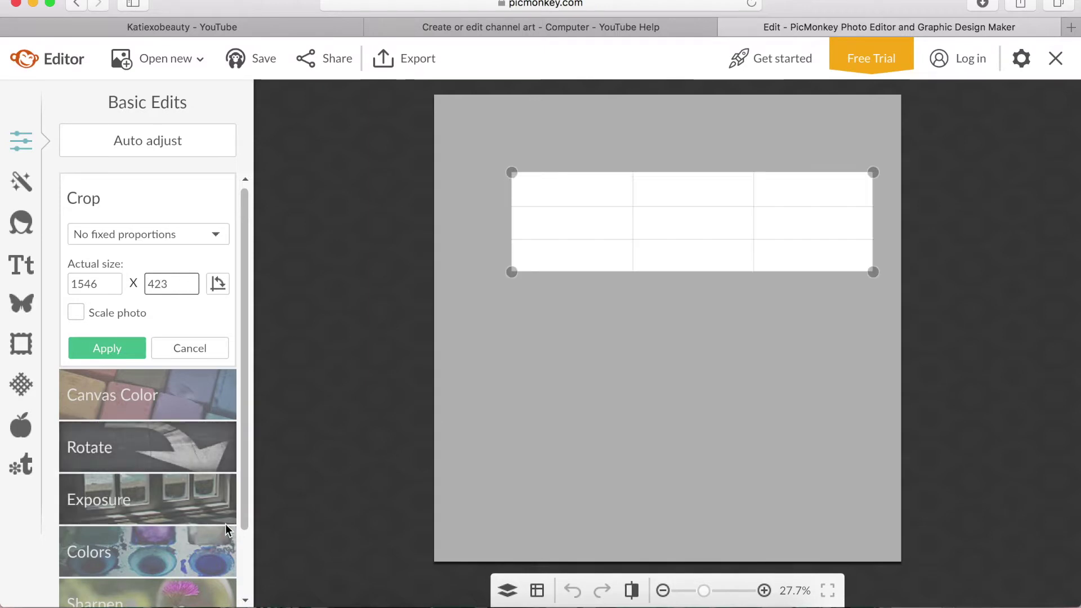
click(93, 353)
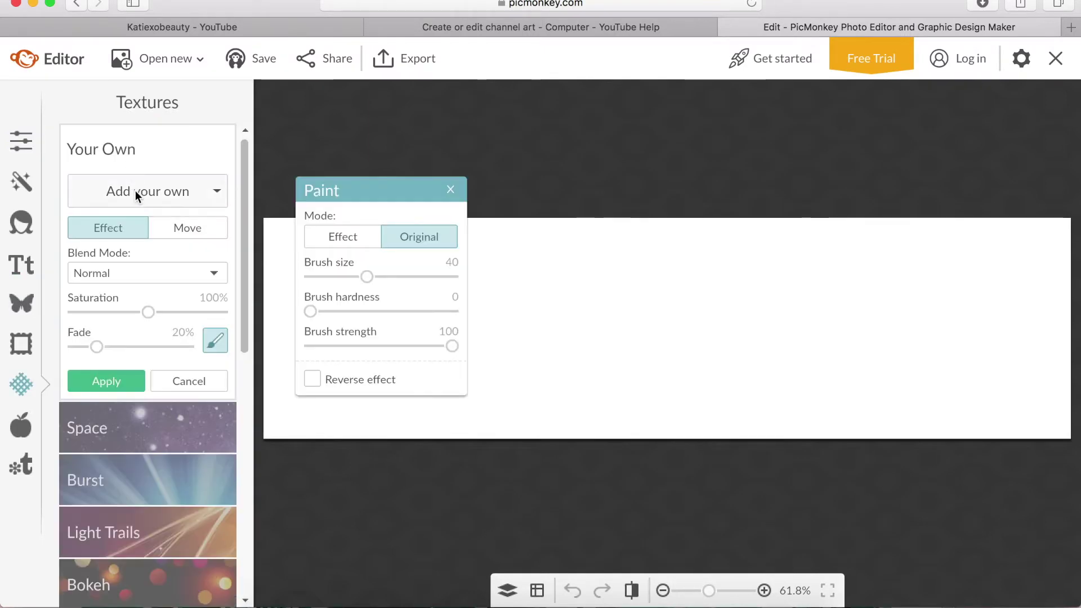
Step: Add unnamed.png from the Desktop as a custom texture over the canvas and apply it as the safe-area guide
click(124, 198)
click(123, 221)
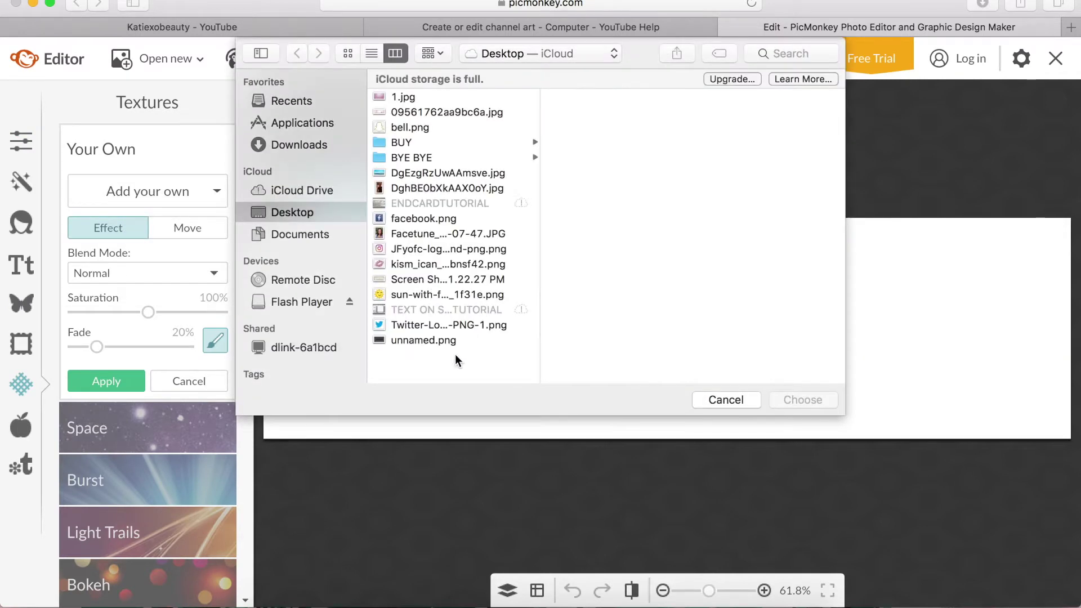
double_click(434, 341)
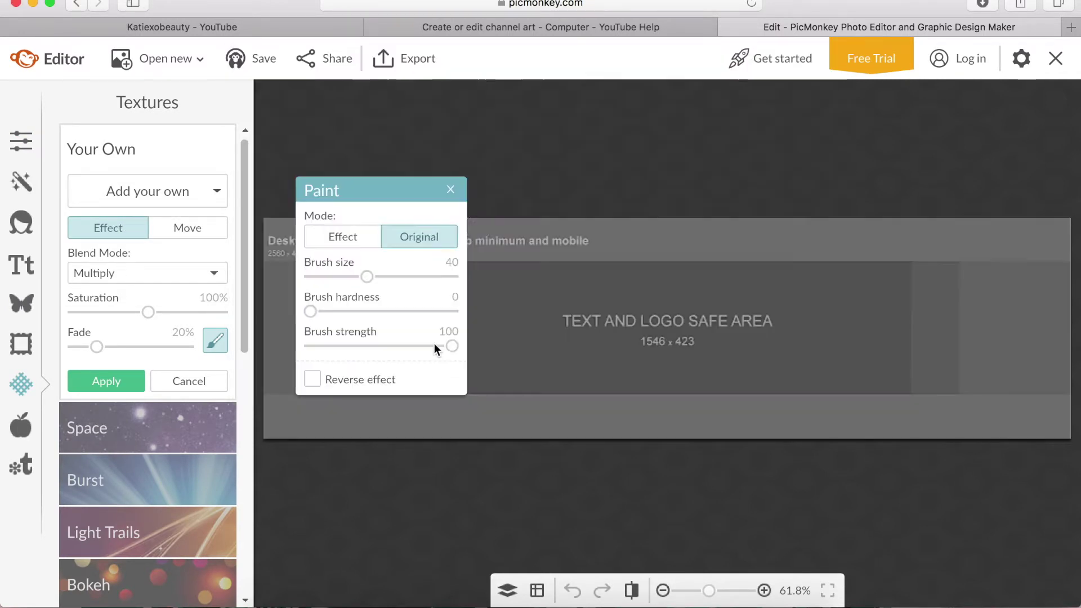
click(447, 186)
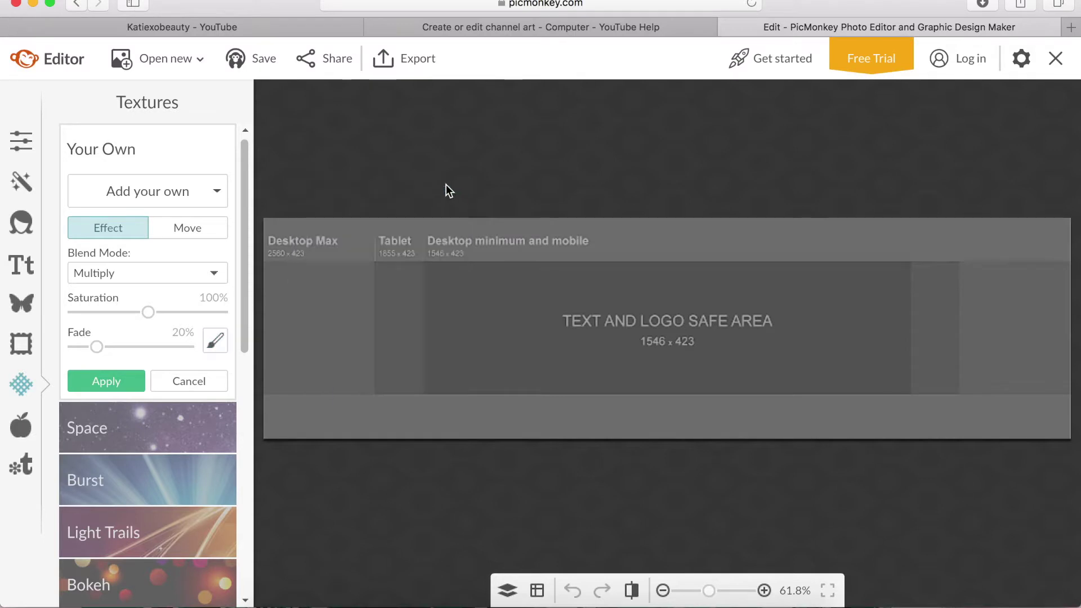
click(23, 265)
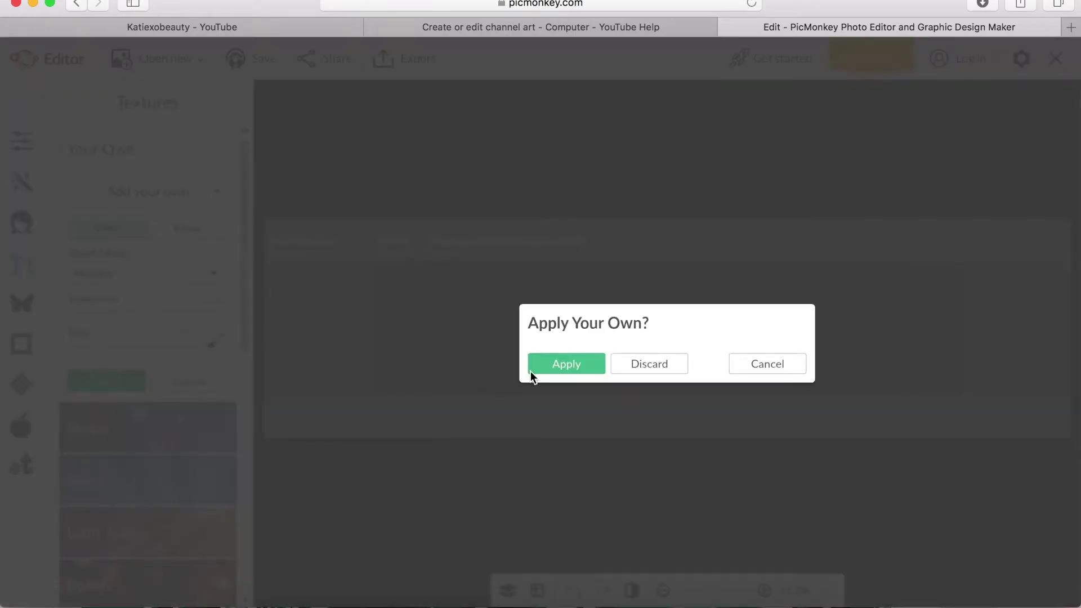
click(555, 371)
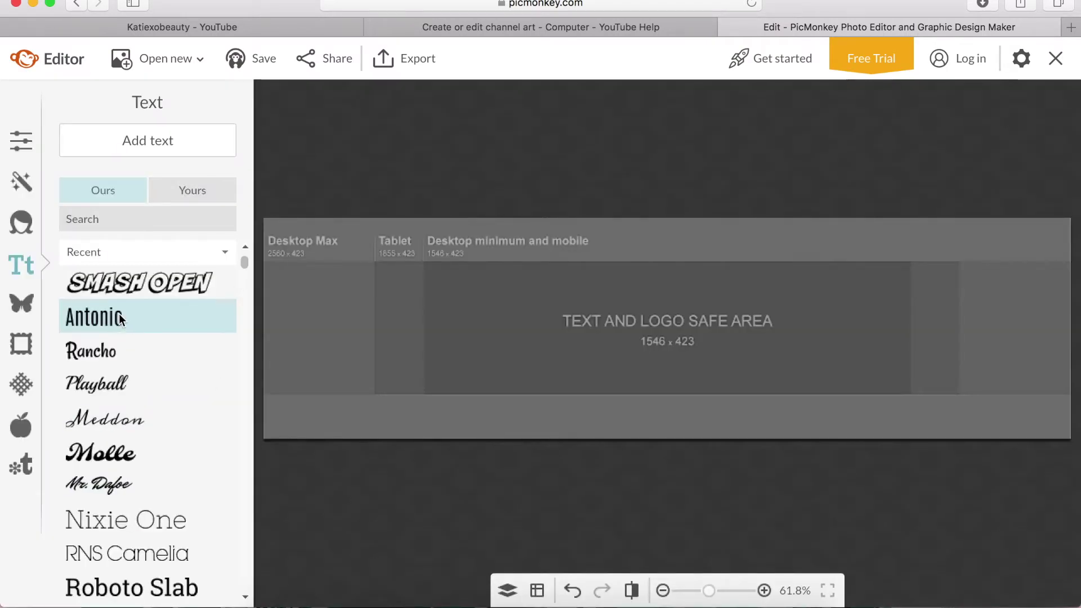
Step: Add the title text KATIEXOBEAUTY in a bold script font and widen its box to fit on one line
click(119, 313)
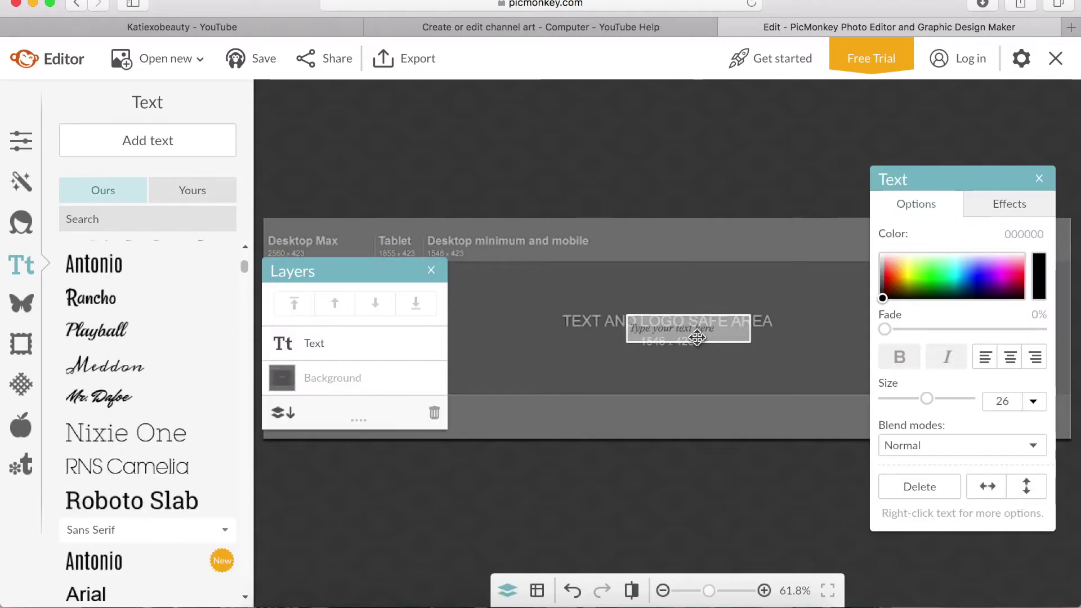
text(KATIEXOBEAUTY)
click(802, 337)
drag(753, 328, 776, 323)
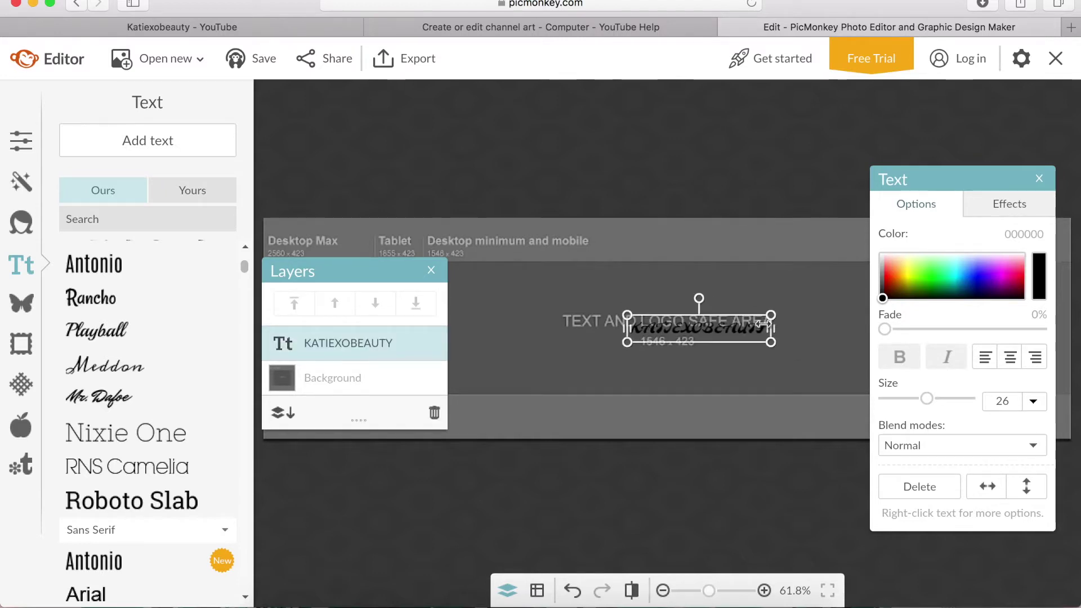
Step: Recolour the KATIEXOBEAUTY title purple (d341ff), enlarge it to size 50 and centre it in the safe area
click(995, 271)
drag(772, 311, 892, 300)
drag(786, 326, 711, 326)
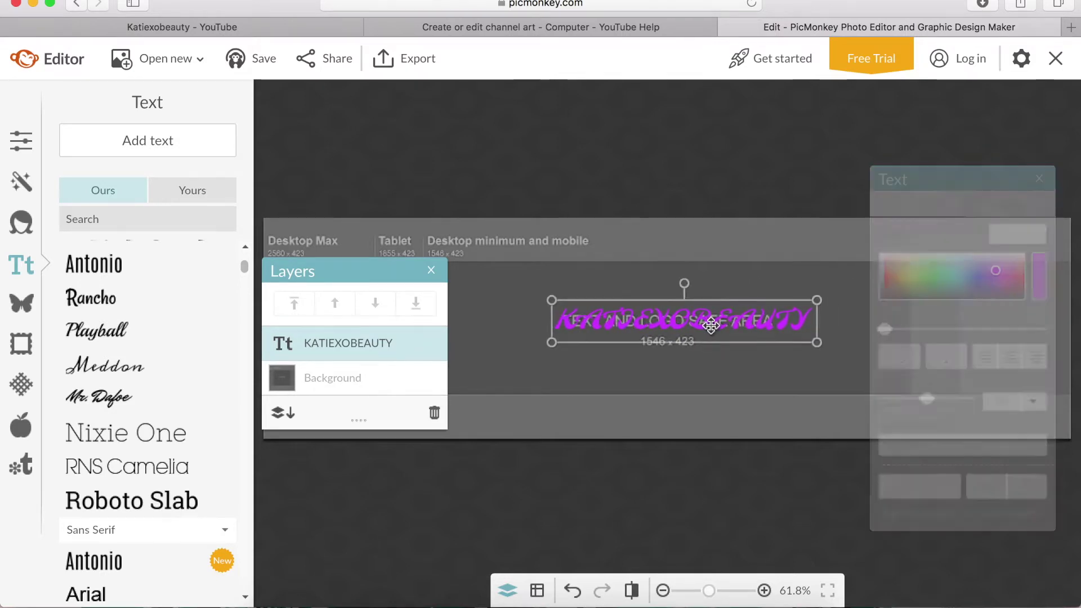
click(726, 381)
Step: Add the tagline "BEAUTY & LIFESTYLE EVERY WEEK!" in a thin sans-serif font and place it on one line below the title
scroll(186, 394, up, 1)
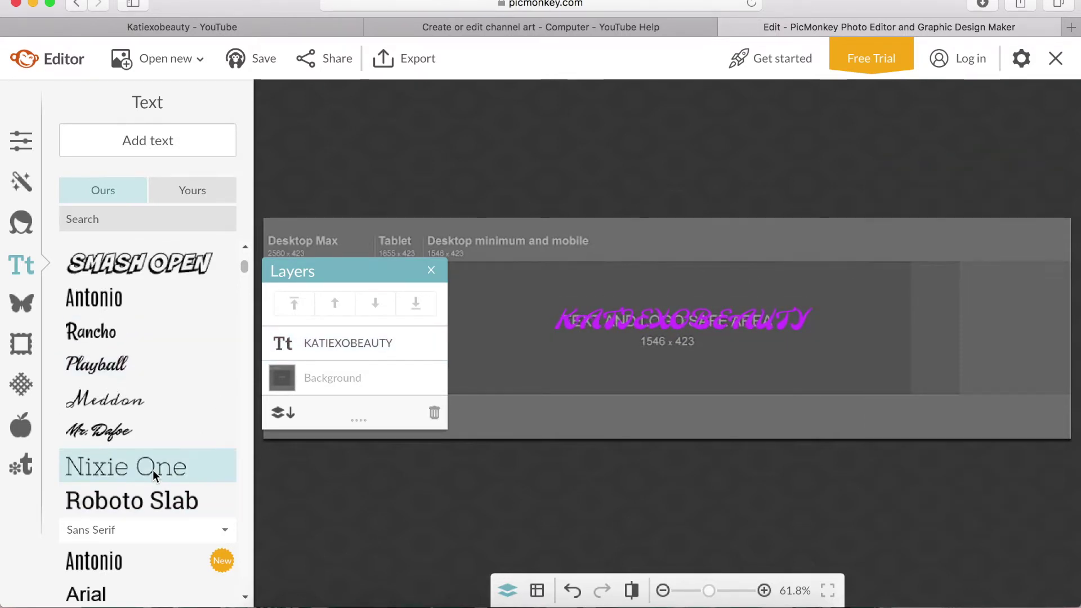
click(129, 147)
click(692, 319)
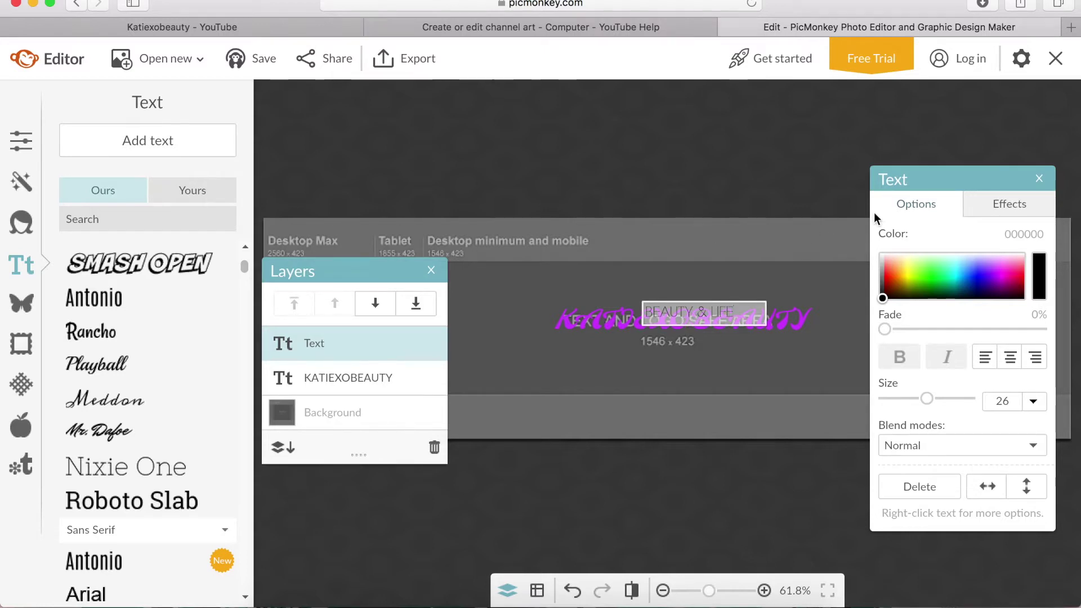
text(STYLE EVERY WEEK!)
click(755, 394)
drag(673, 310, 621, 359)
drag(721, 351, 816, 333)
Step: Recolour the tagline bright green (1df500) and position it directly under the KATIEXOBEAUTY title
double_click(700, 356)
drag(882, 298, 879, 256)
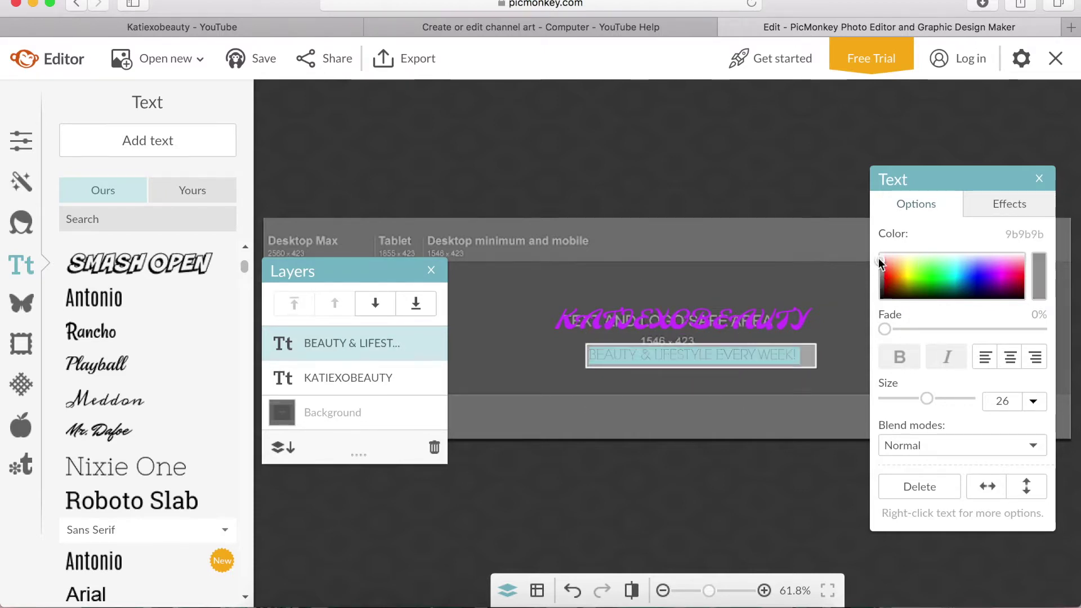
click(799, 290)
click(674, 372)
click(635, 354)
click(943, 276)
click(822, 272)
click(673, 356)
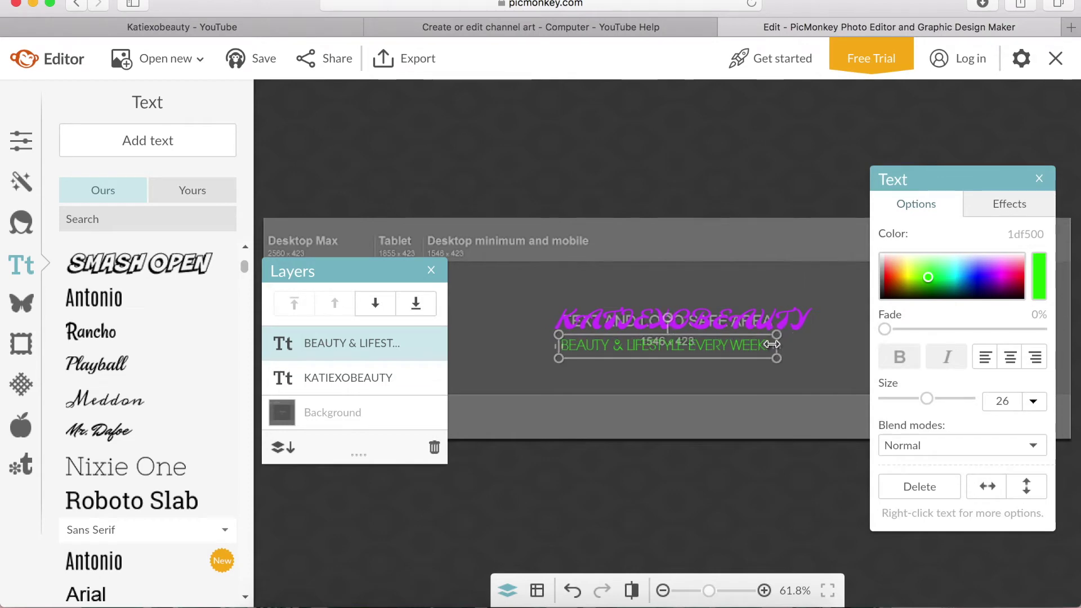
click(737, 316)
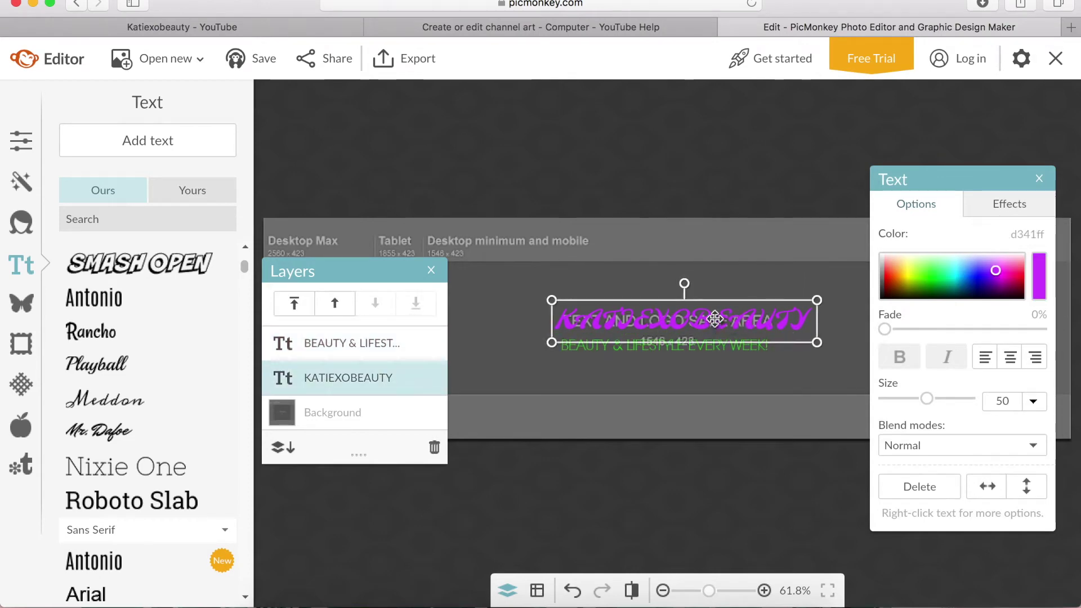
double_click(715, 320)
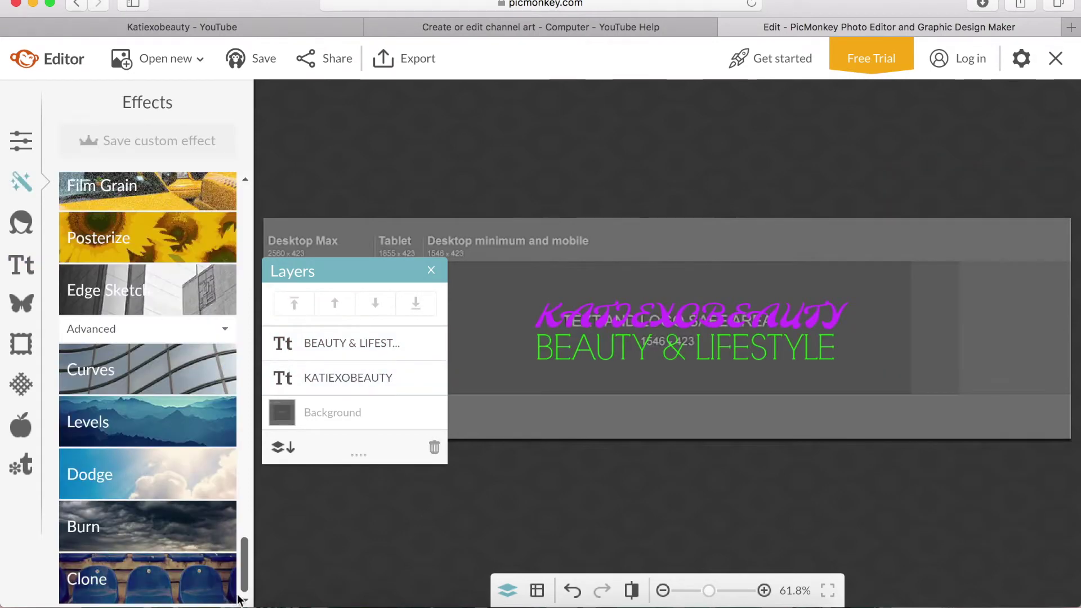
Step: Paint over the grey guide on the background with the Draw effect, using white (ffffff) and brush size 250
scroll(238, 549, up, 2)
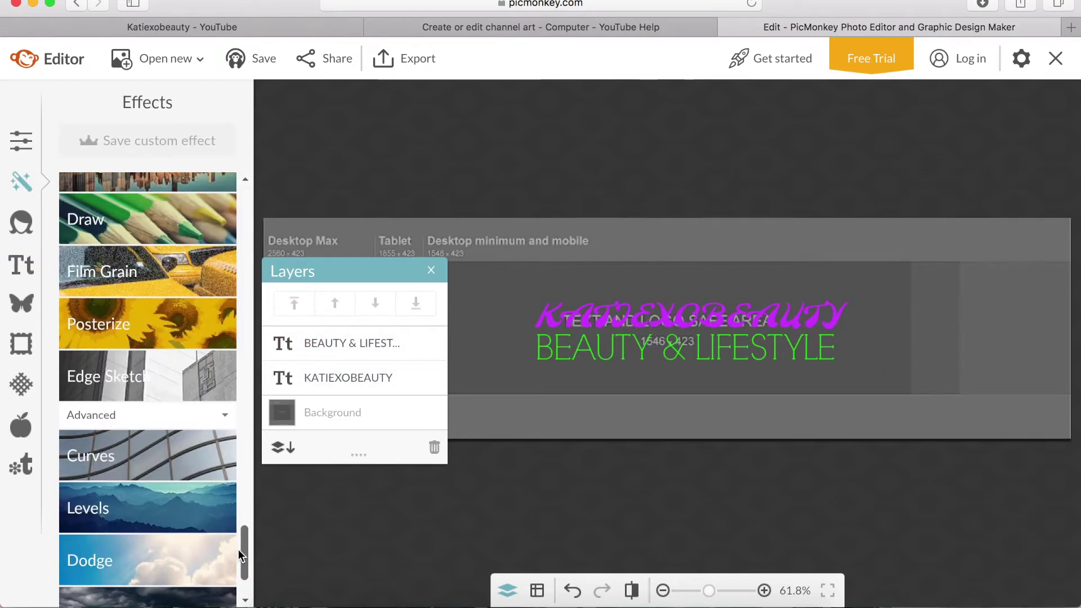
scroll(238, 548, up, 4)
click(112, 424)
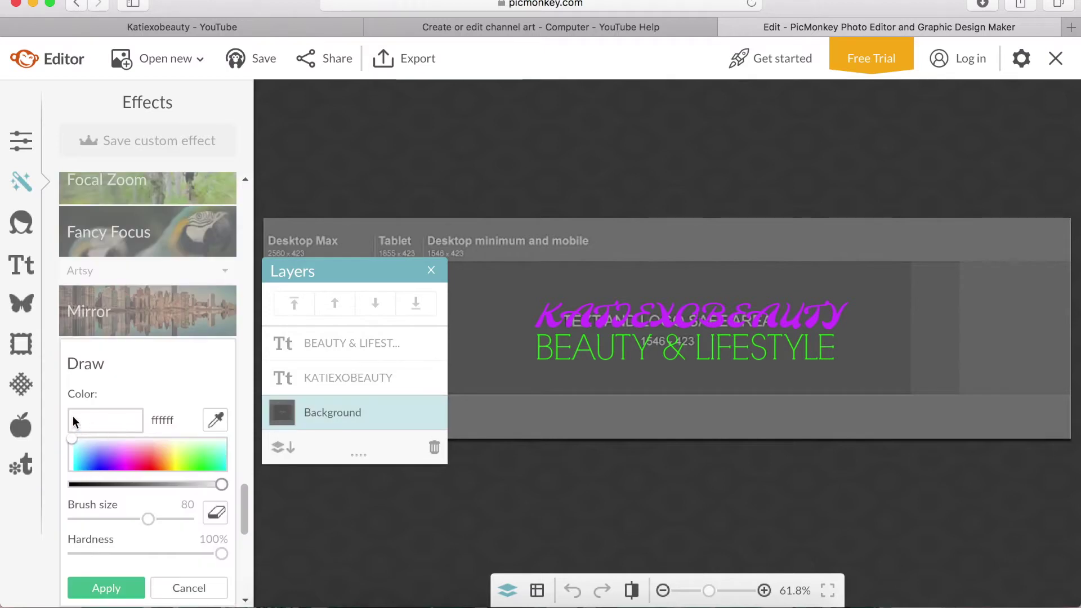
drag(150, 518, 187, 518)
click(301, 247)
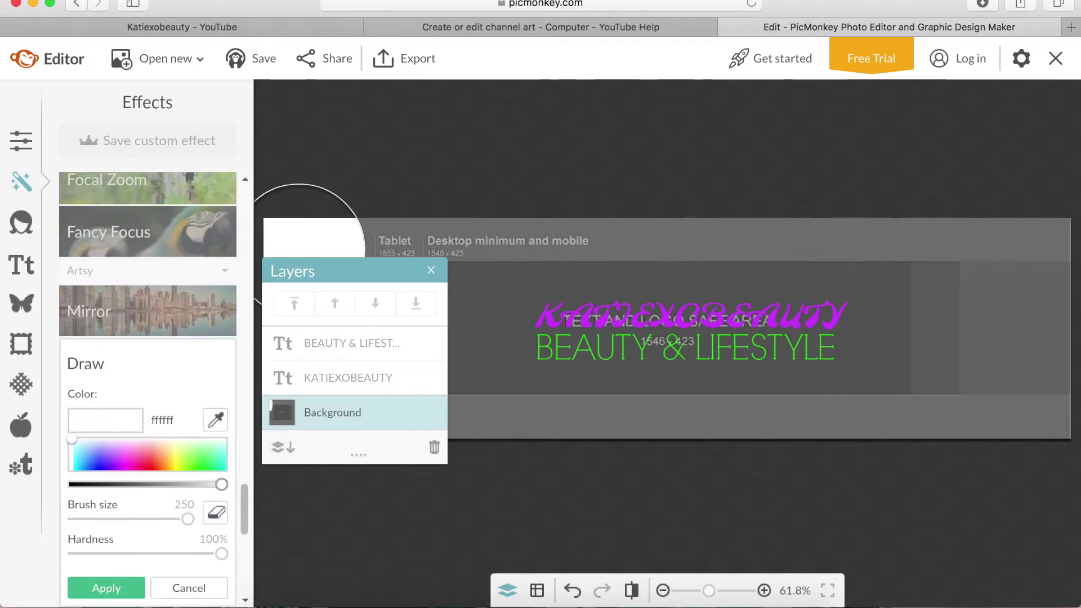
drag(346, 271, 112, 324)
mouse_move(317, 398)
mouse_down()
mouse_move(305, 309)
mouse_move(409, 307)
mouse_move(412, 414)
mouse_move(466, 405)
mouse_move(477, 328)
mouse_move(466, 268)
mouse_move(445, 250)
mouse_move(391, 238)
mouse_move(567, 227)
mouse_move(585, 431)
mouse_move(685, 409)
mouse_move(689, 396)
mouse_move(645, 348)
mouse_move(646, 256)
mouse_move(747, 256)
mouse_move(730, 334)
mouse_move(784, 408)
mouse_move(862, 408)
mouse_move(868, 391)
mouse_move(831, 315)
mouse_move(826, 244)
mouse_move(1050, 237)
mouse_move(1006, 337)
mouse_move(935, 310)
mouse_move(965, 342)
mouse_move(634, 296)
mouse_move(965, 433)
mouse_move(1066, 403)
mouse_up()
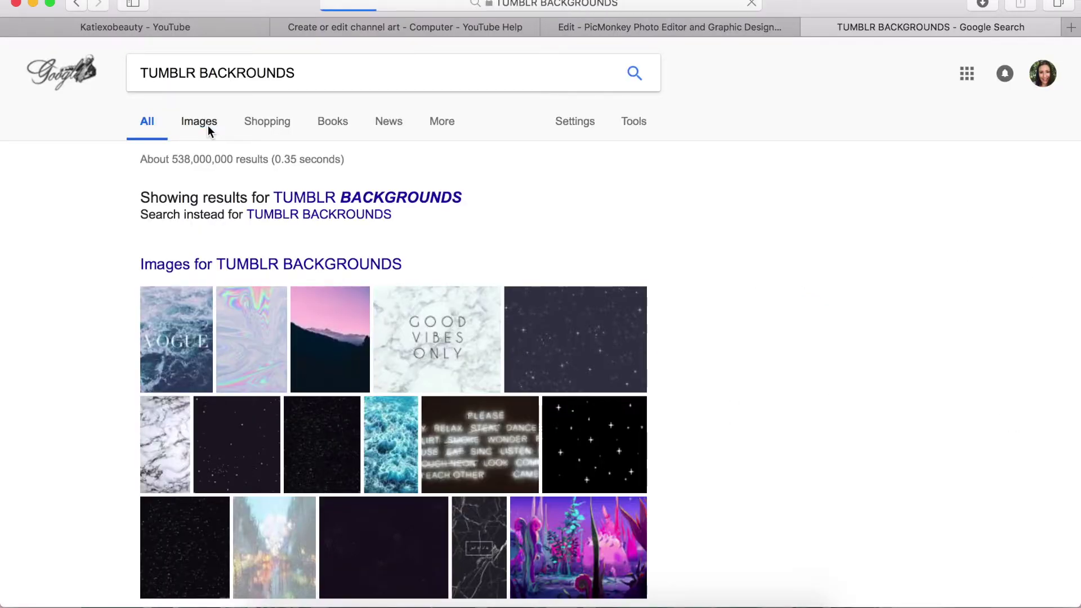
Step: Switch the Google results for Tumblr backgrounds to images and look through them for a suitable banner background
click(207, 128)
scroll(505, 192, down, 5)
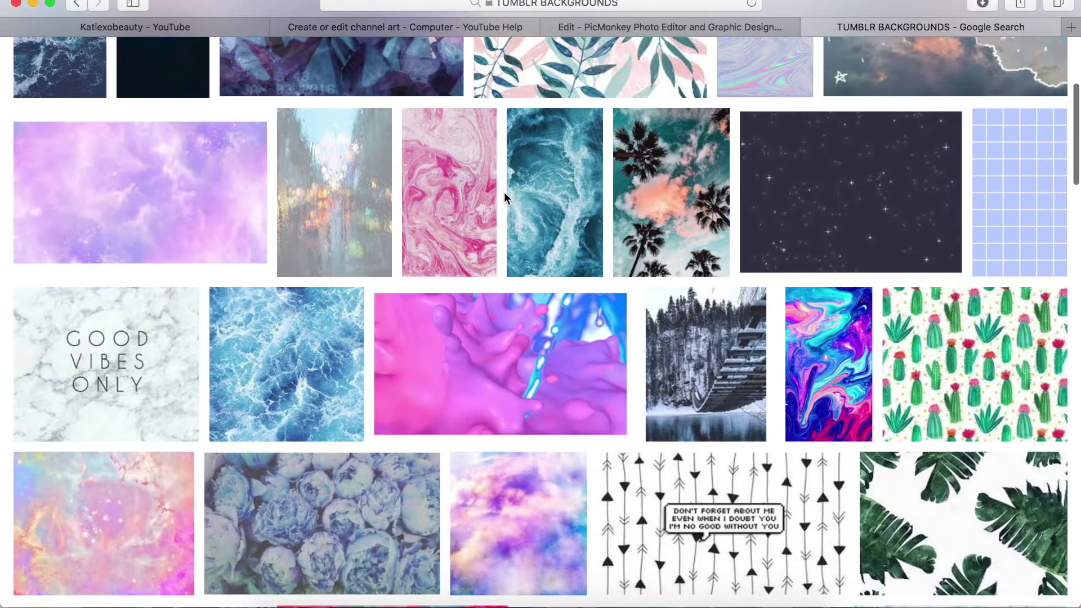
scroll(504, 193, down, 8)
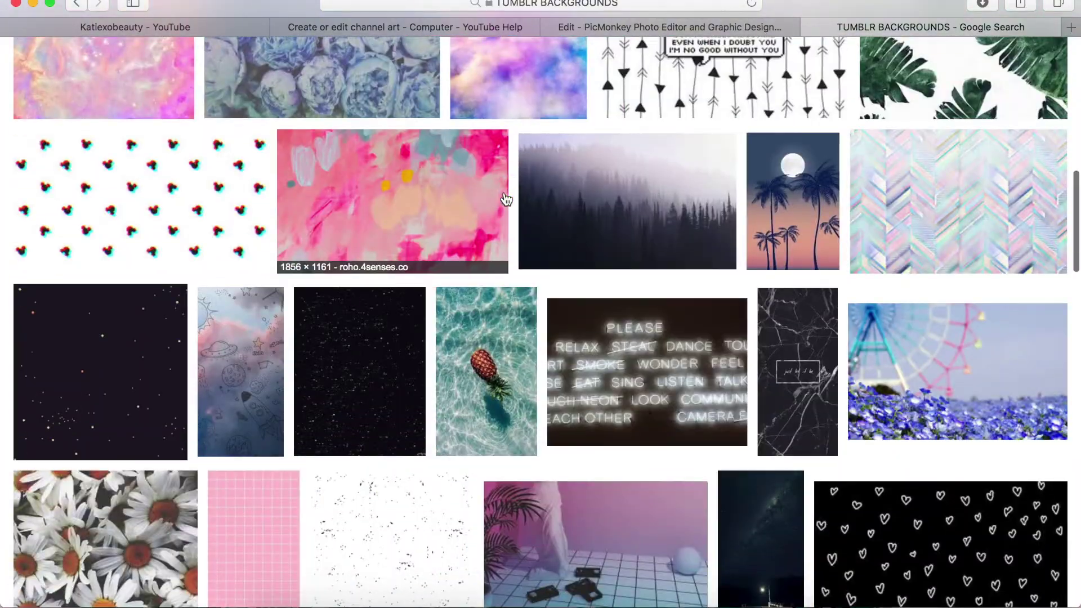
scroll(506, 199, down, 20)
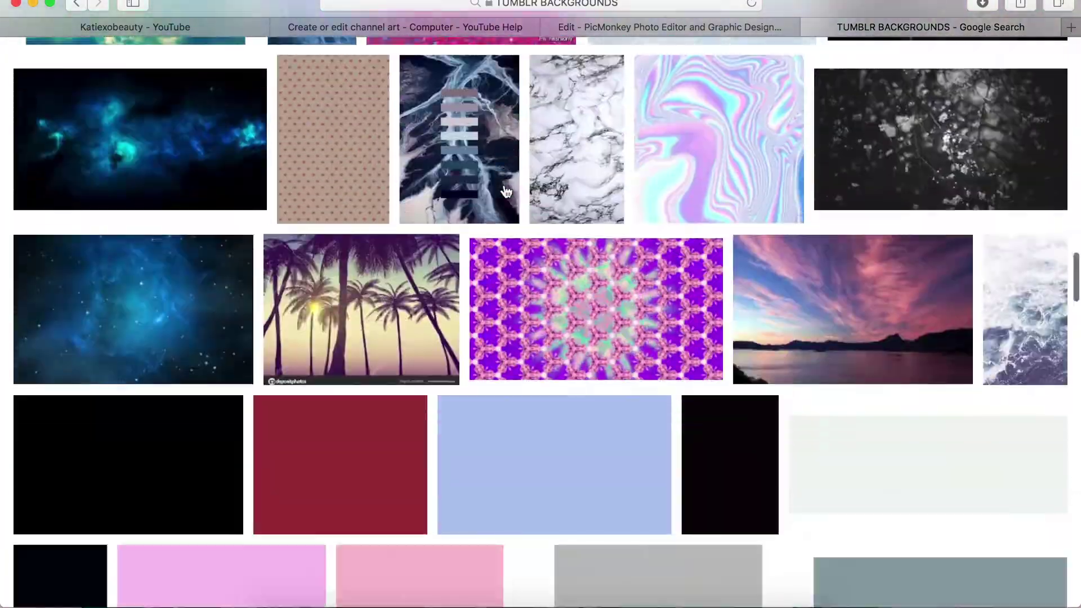
scroll(506, 192, down, 20)
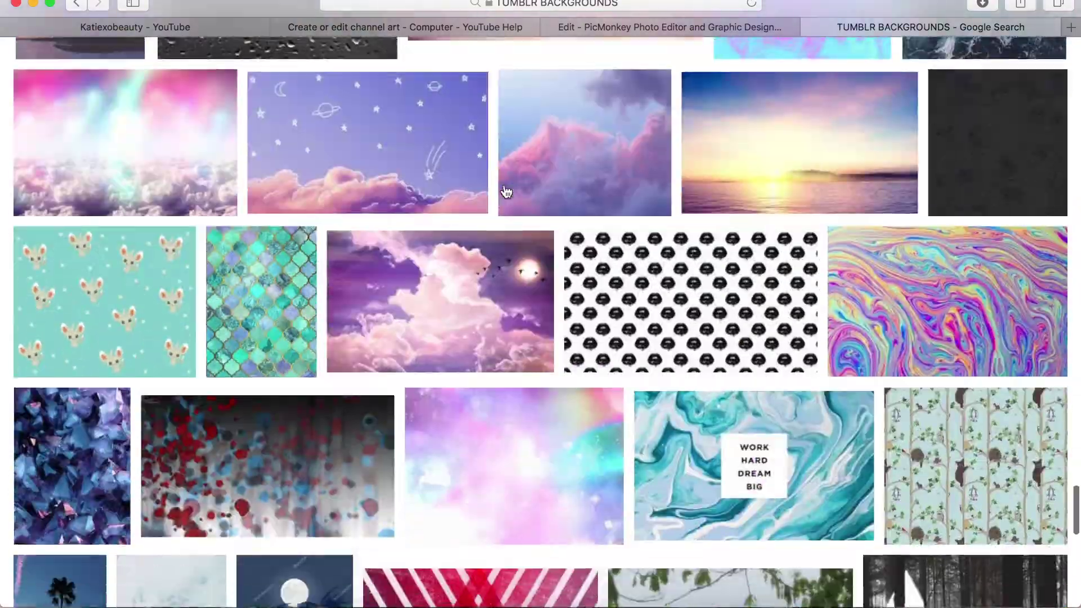
scroll(506, 193, down, 20)
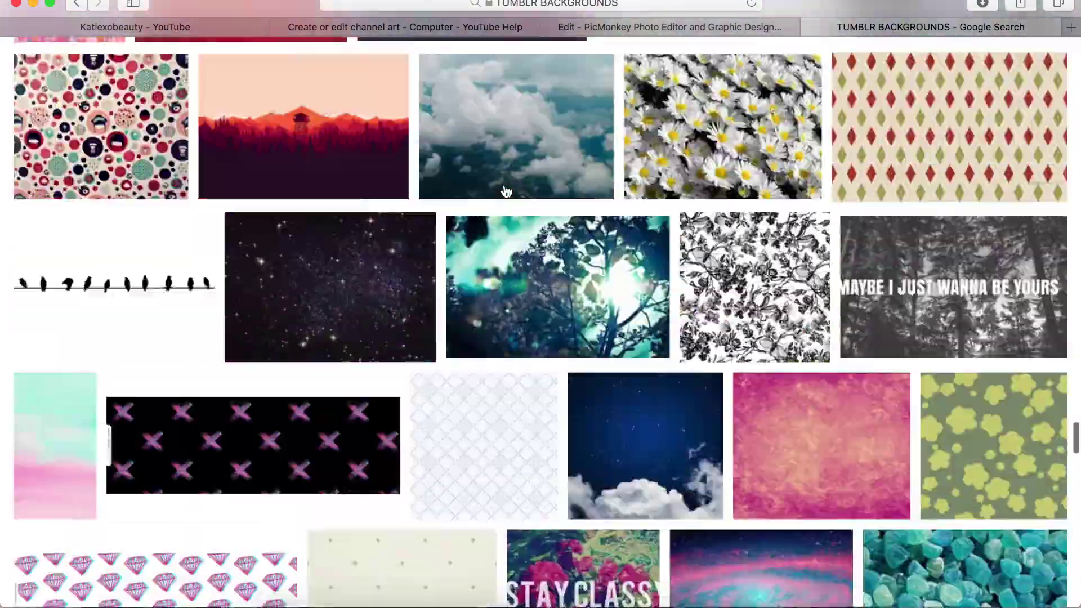
scroll(506, 192, up, 20)
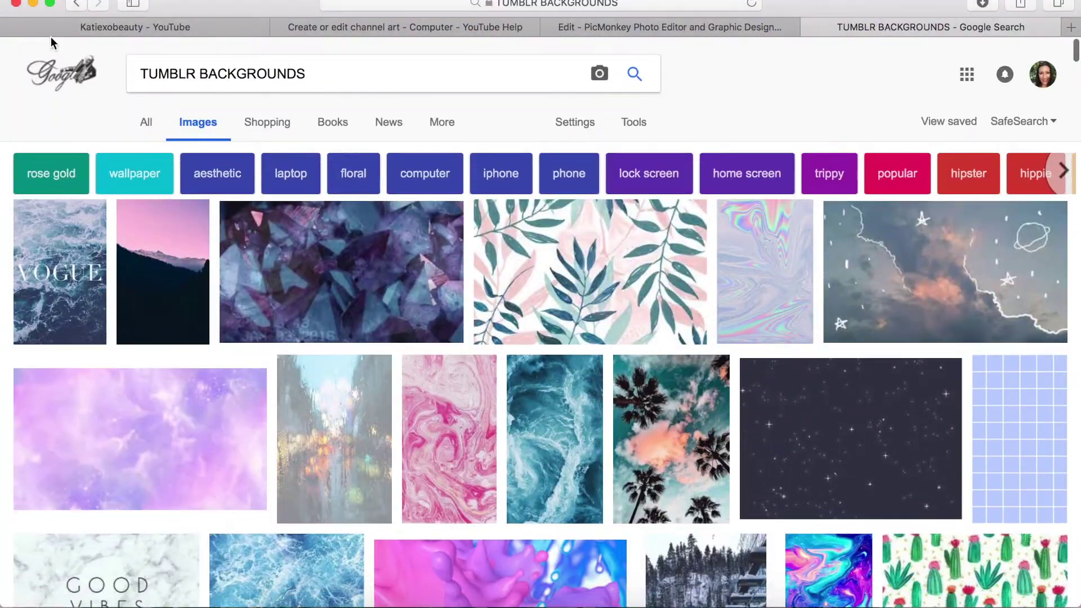
Step: Search Google Images for PURPLE TUMBLR BACKGROUNDS and look through the results for a banner background
click(140, 74)
text(PURPLE TUMBLR BACKGROUNDS)
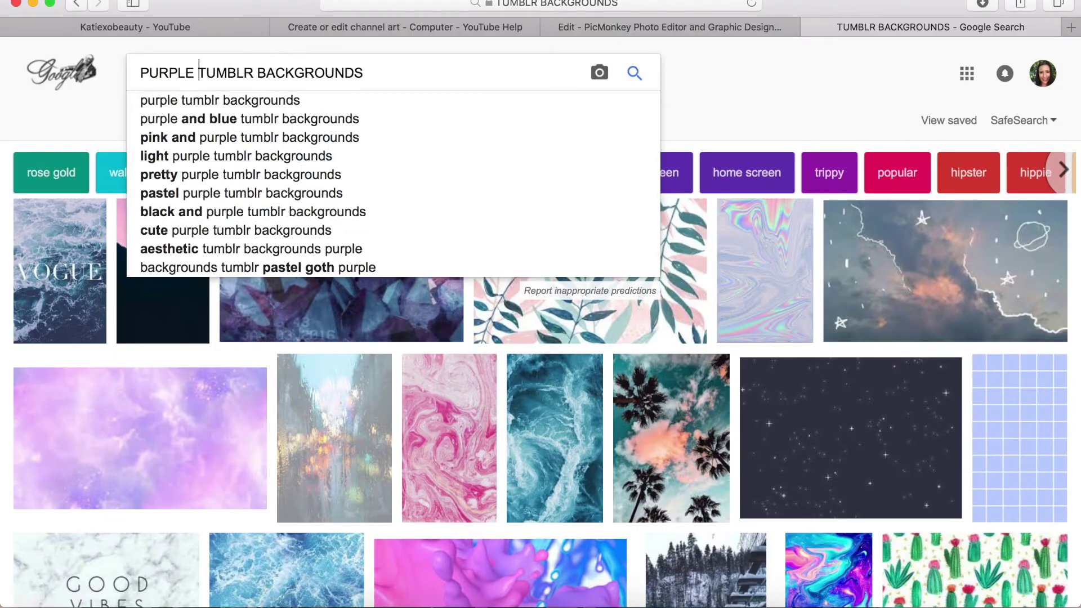
key(Return)
scroll(406, 225, down, 10)
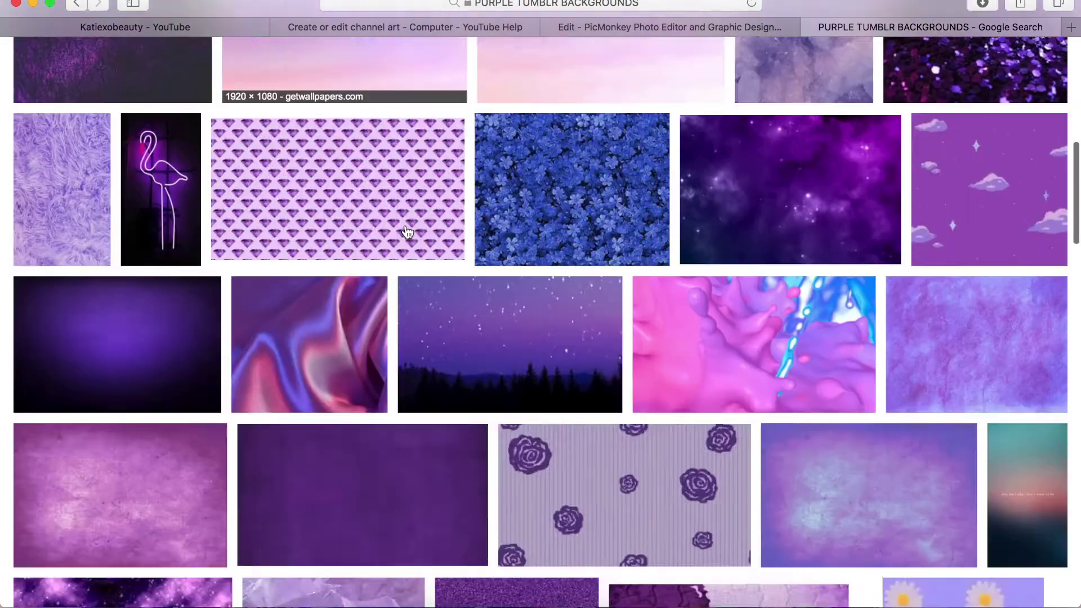
scroll(407, 233, down, 20)
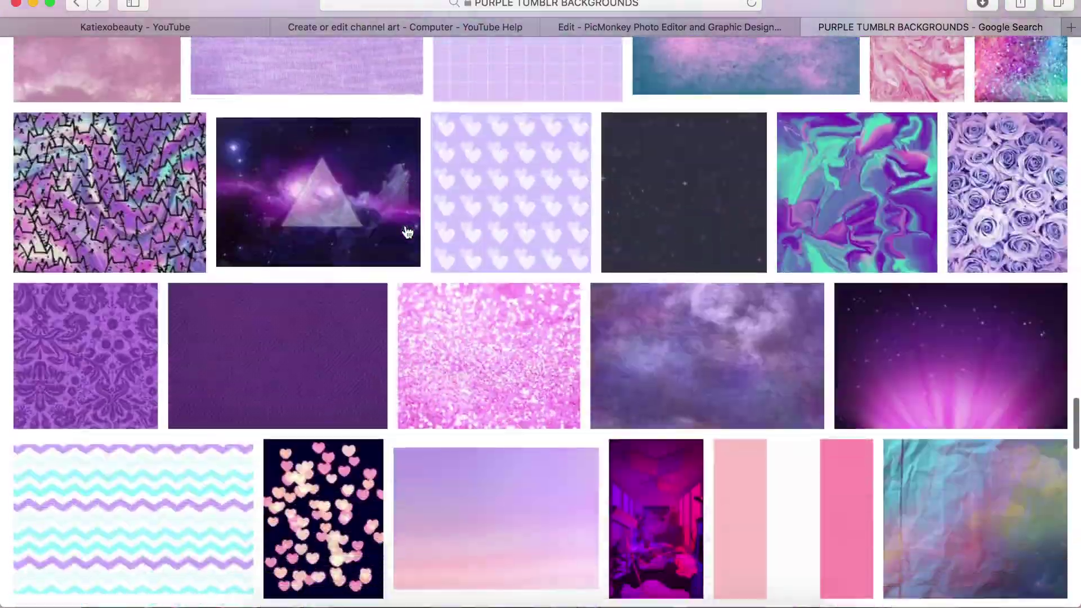
scroll(407, 232, down, 20)
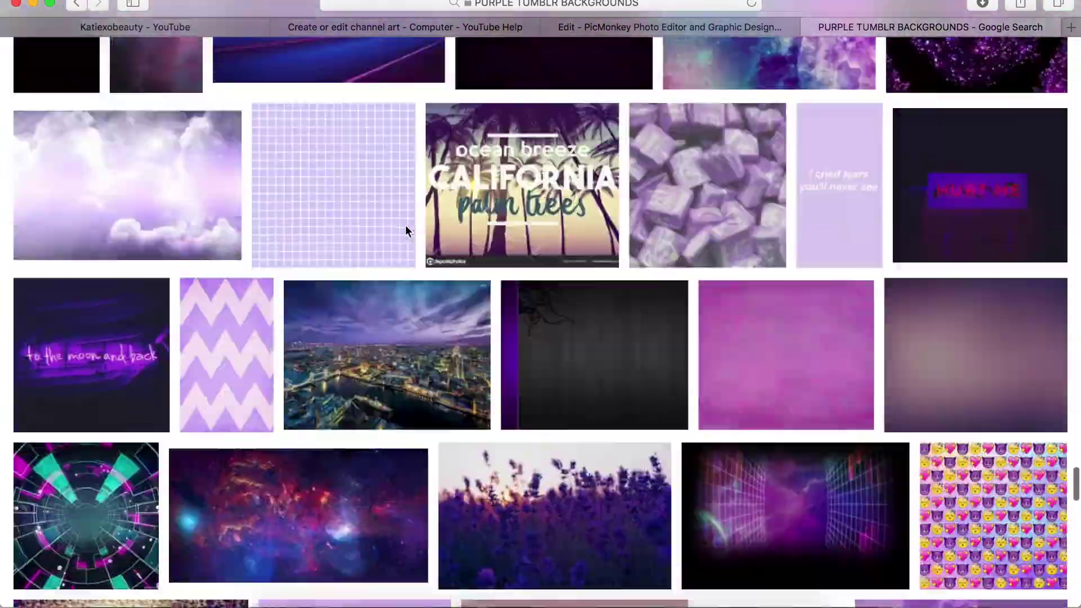
Step: Close the background search results and load the artistic watercolour JPG from iCloud Drive as a custom texture on the banner
key(super+w)
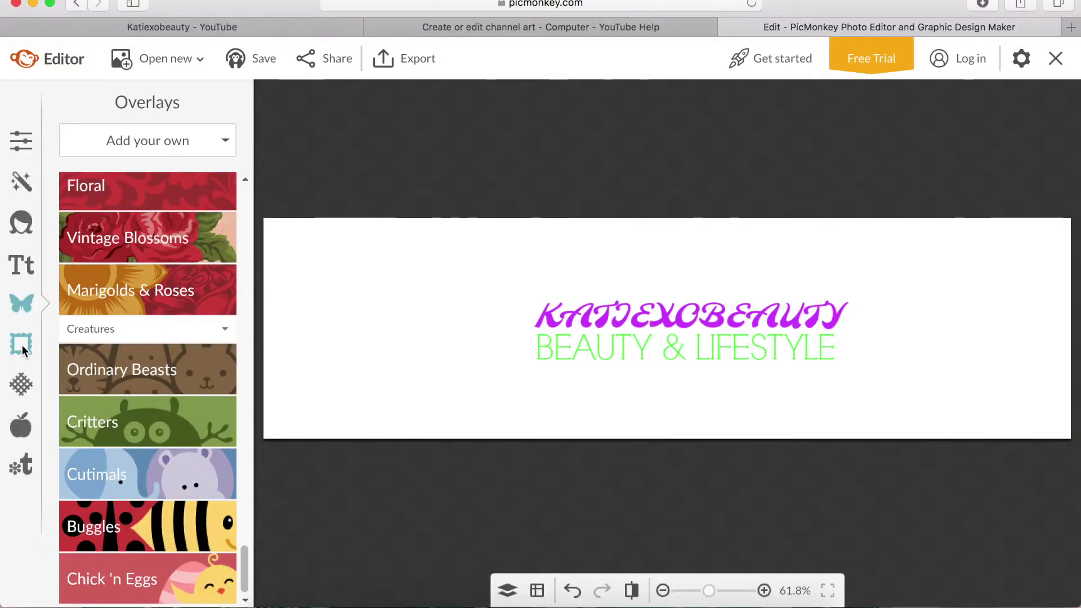
click(21, 385)
click(114, 138)
click(117, 200)
click(117, 228)
click(290, 101)
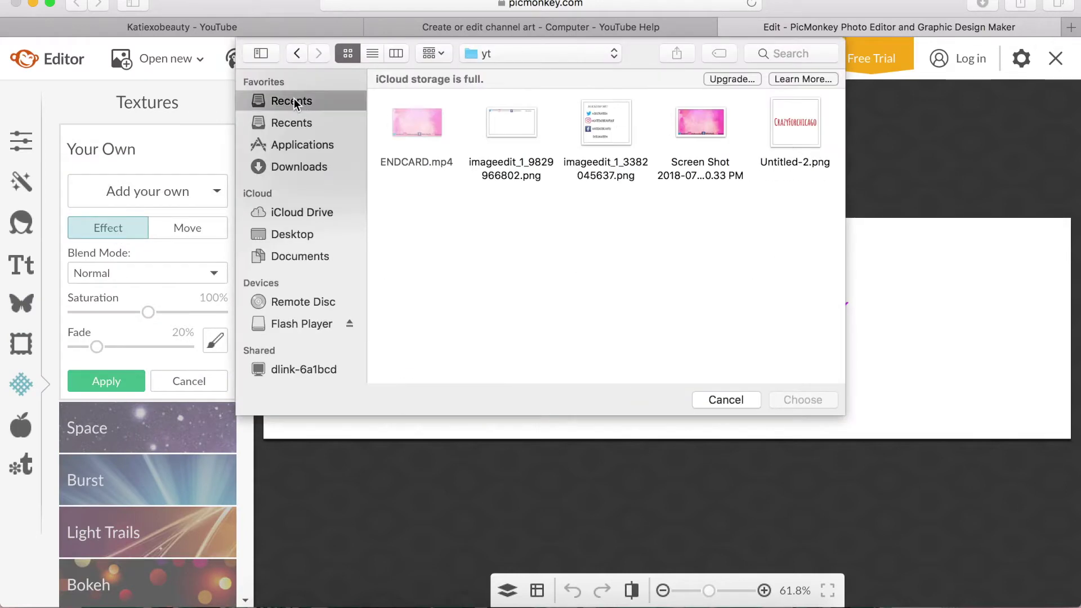
click(292, 145)
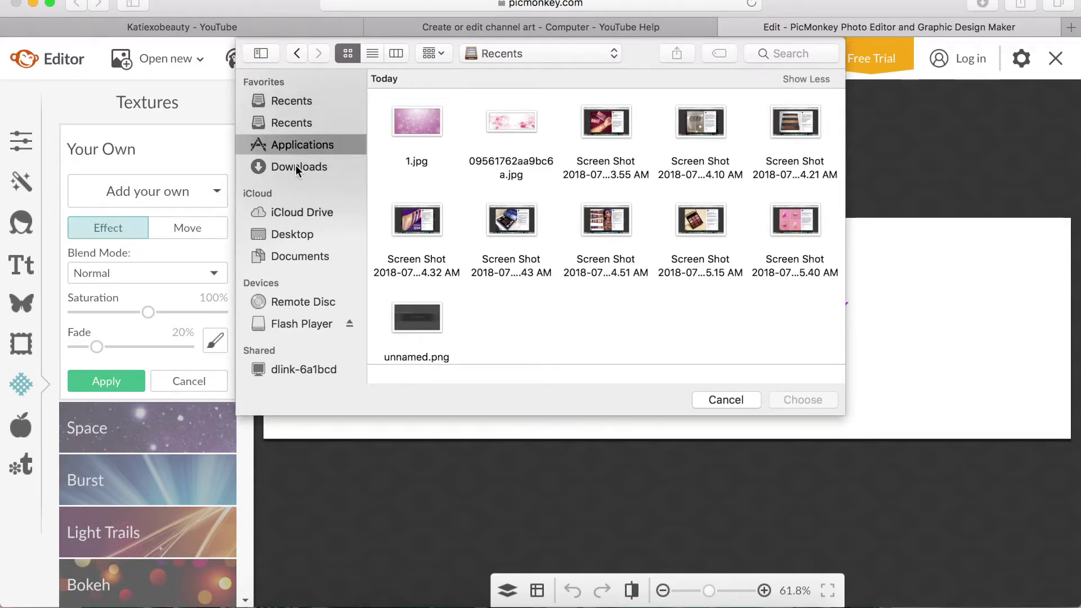
click(306, 213)
scroll(420, 125, down, 5)
double_click(620, 306)
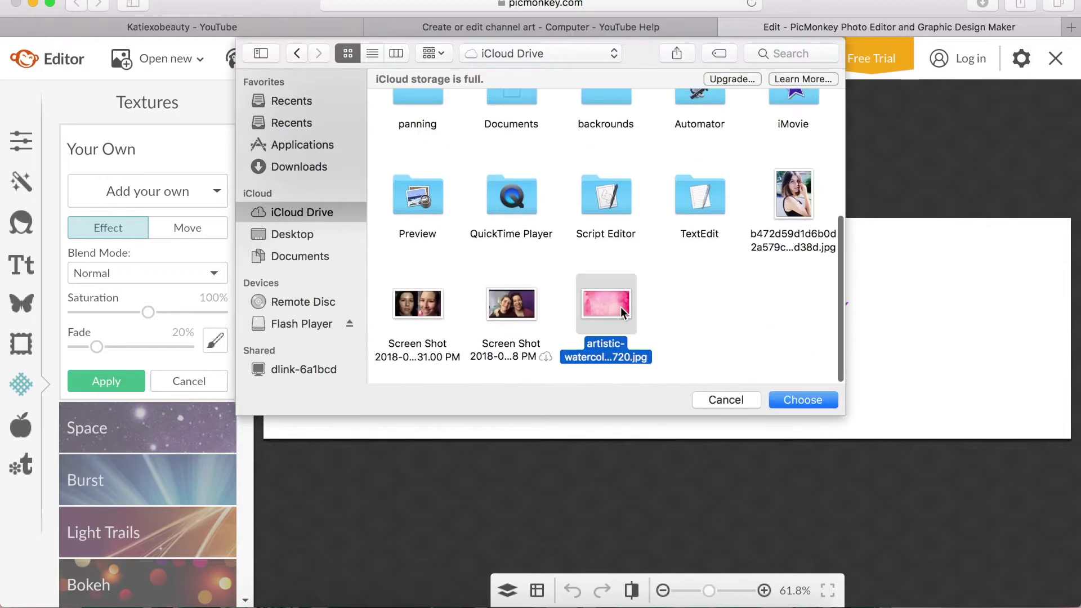
Step: Set the custom texture's saturation to 200% and fade to 52%, and apply it to the banner
click(215, 340)
click(336, 236)
click(407, 235)
drag(71, 313, 109, 312)
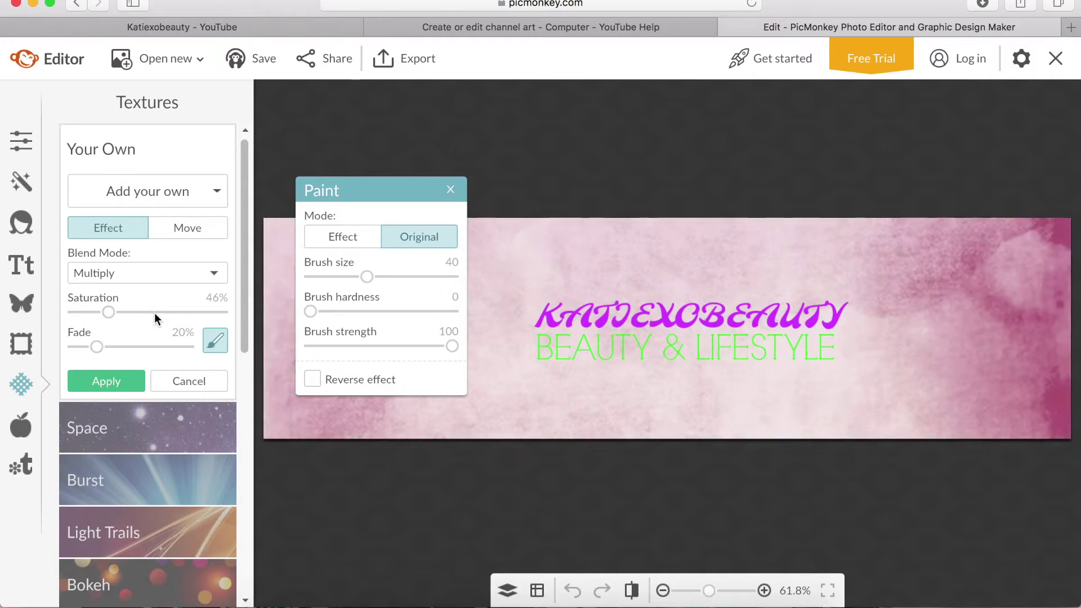
click(155, 312)
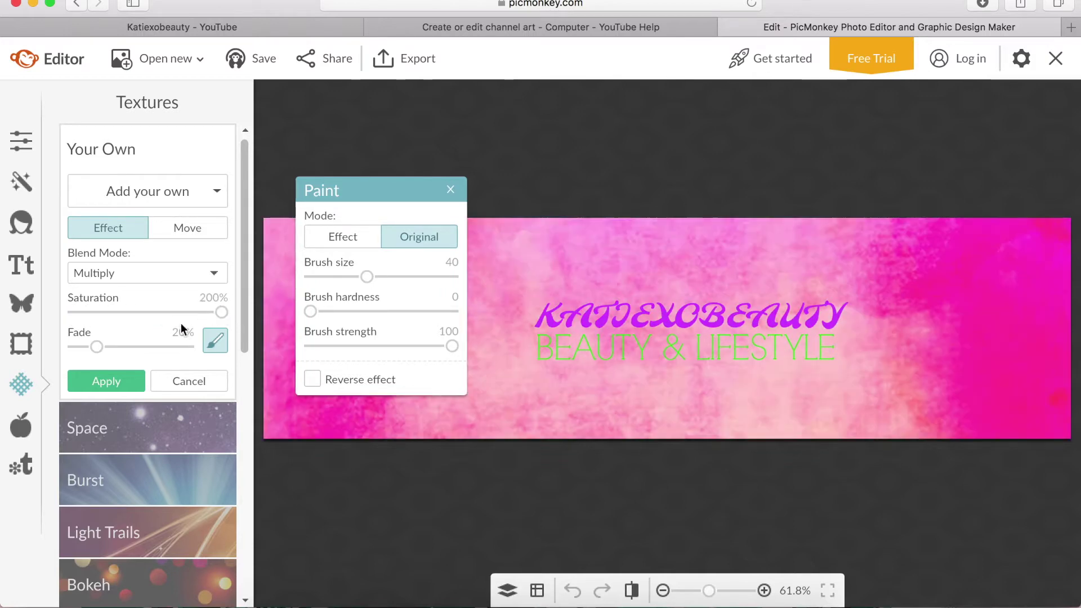
drag(190, 345, 134, 345)
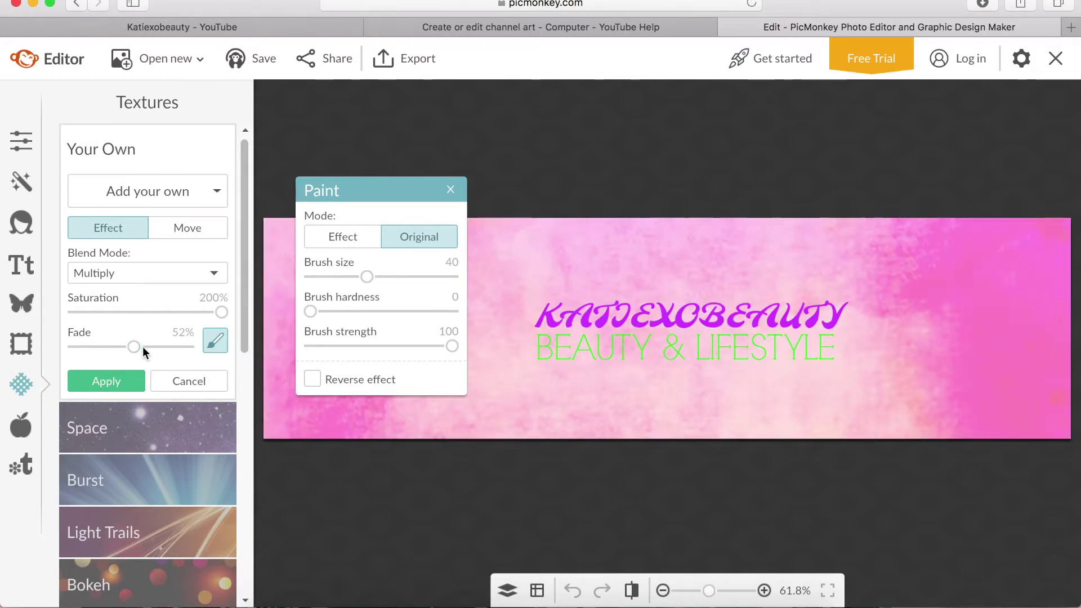
click(104, 381)
Step: Recolour the BEAUTY & LIFESTYLE tagline near-black (0b0000)
click(19, 142)
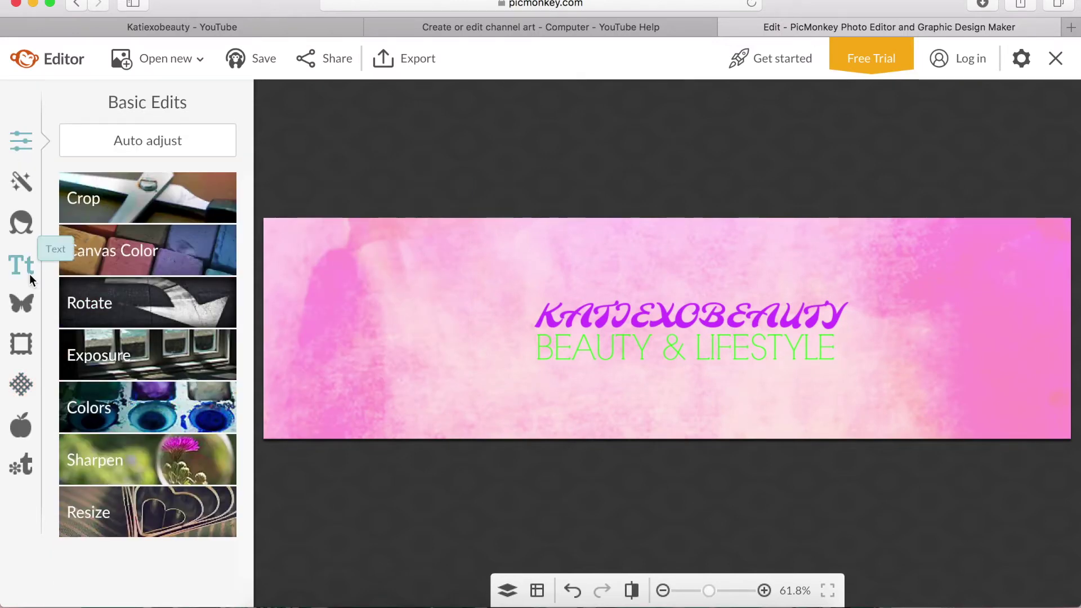
click(617, 340)
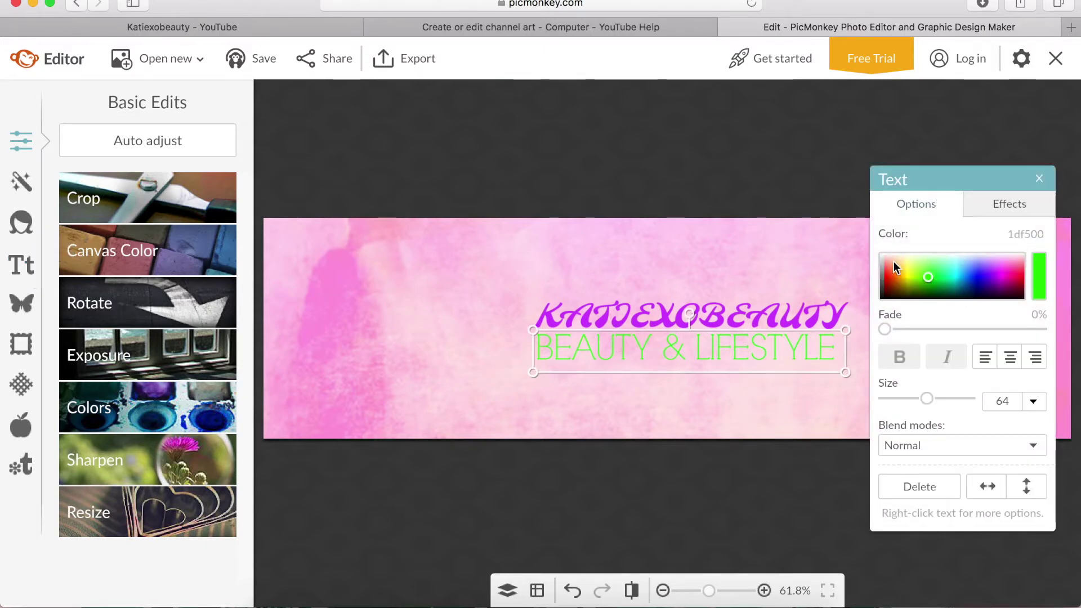
drag(929, 276, 956, 267)
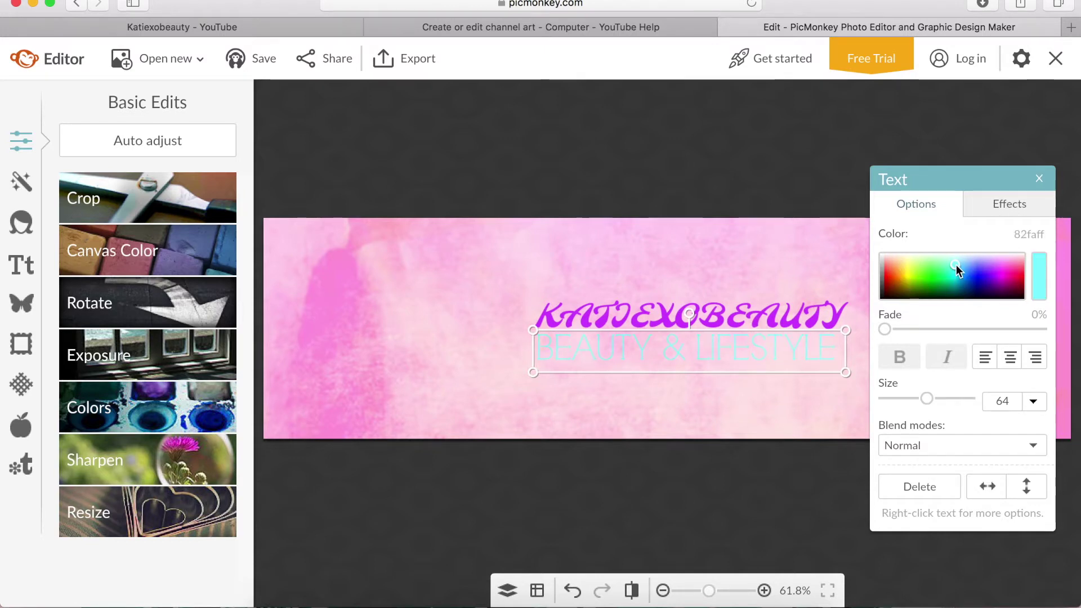
click(21, 264)
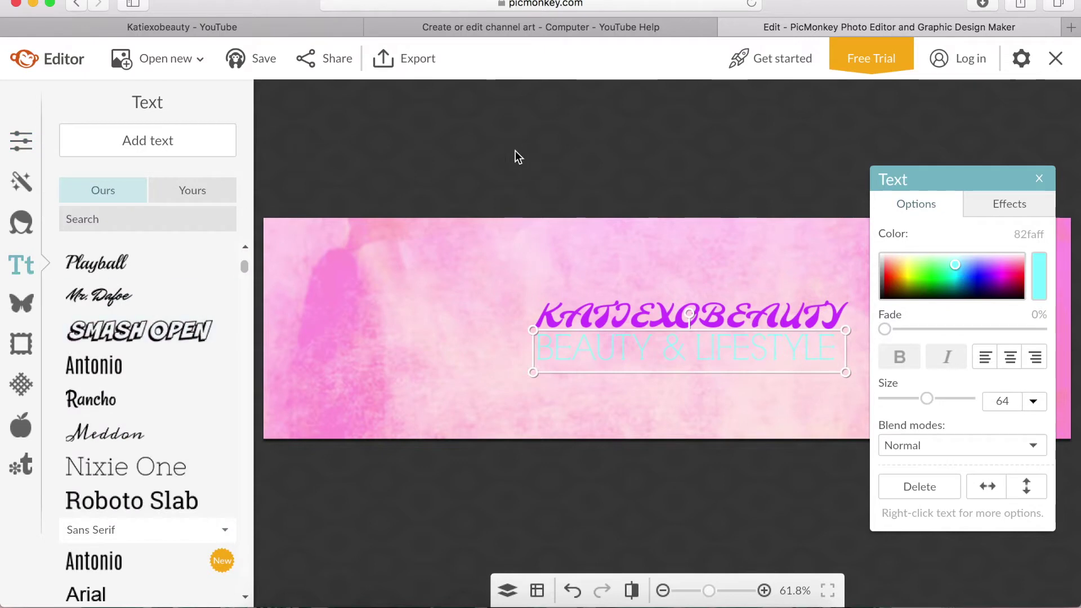
drag(885, 255, 886, 333)
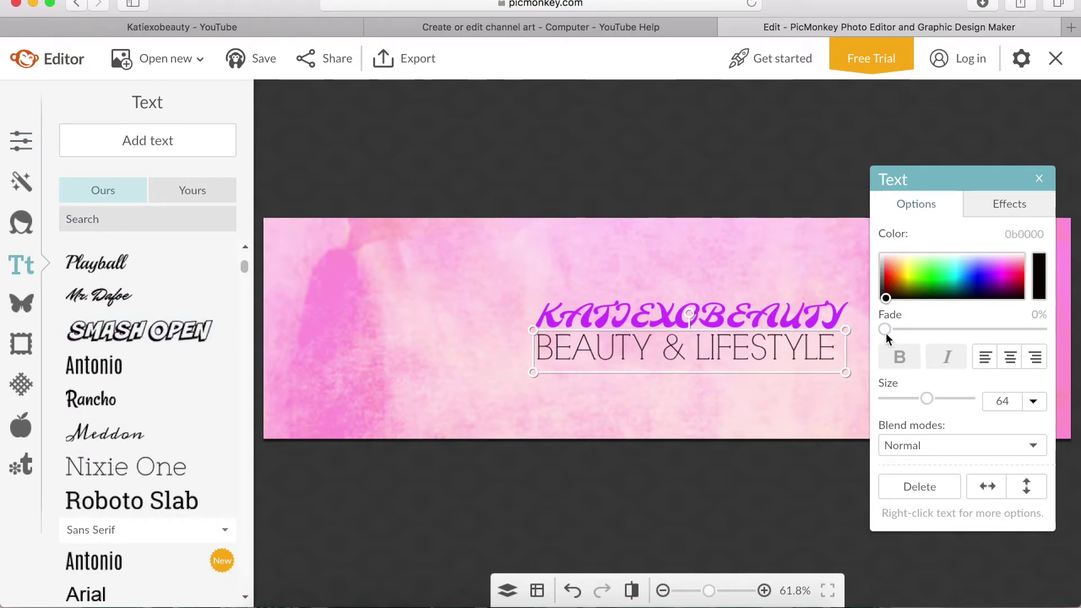
click(856, 131)
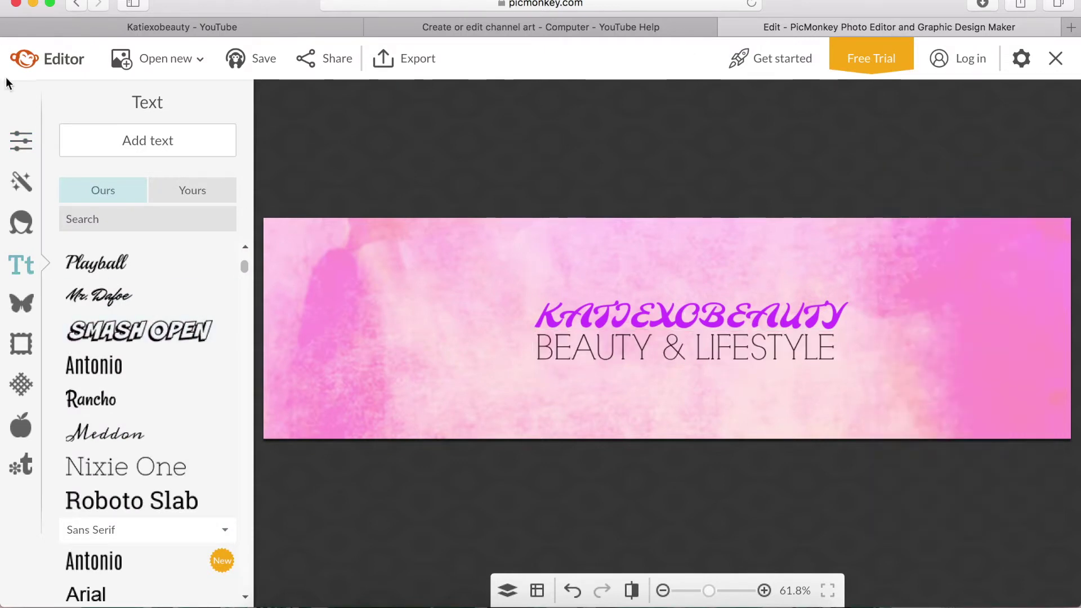
click(19, 138)
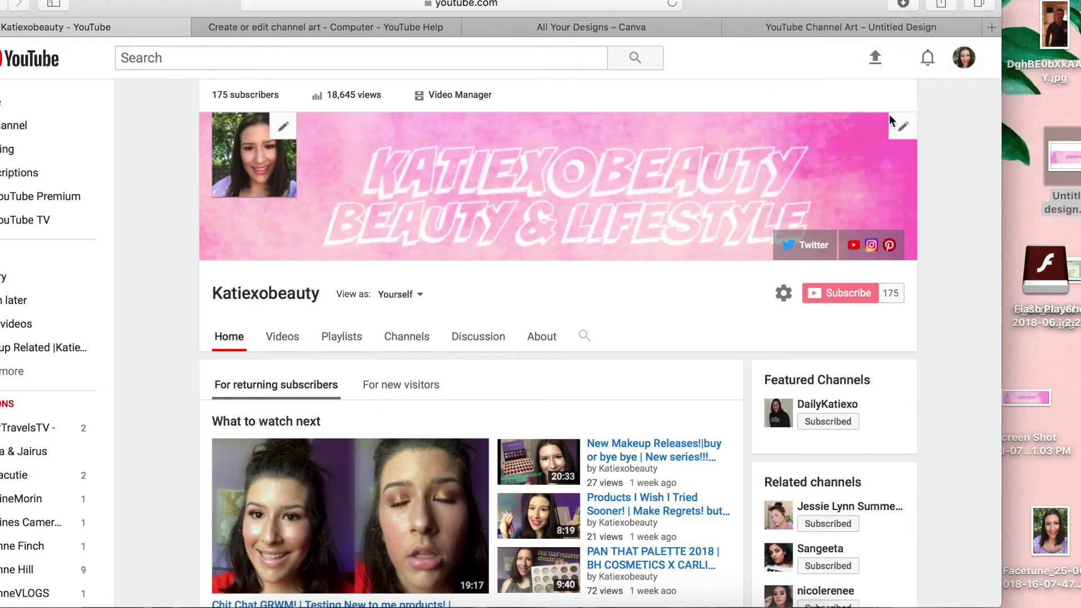
Step: Upload Untitled design.png from the Desktop as the new channel art on the YouTube channel
click(903, 126)
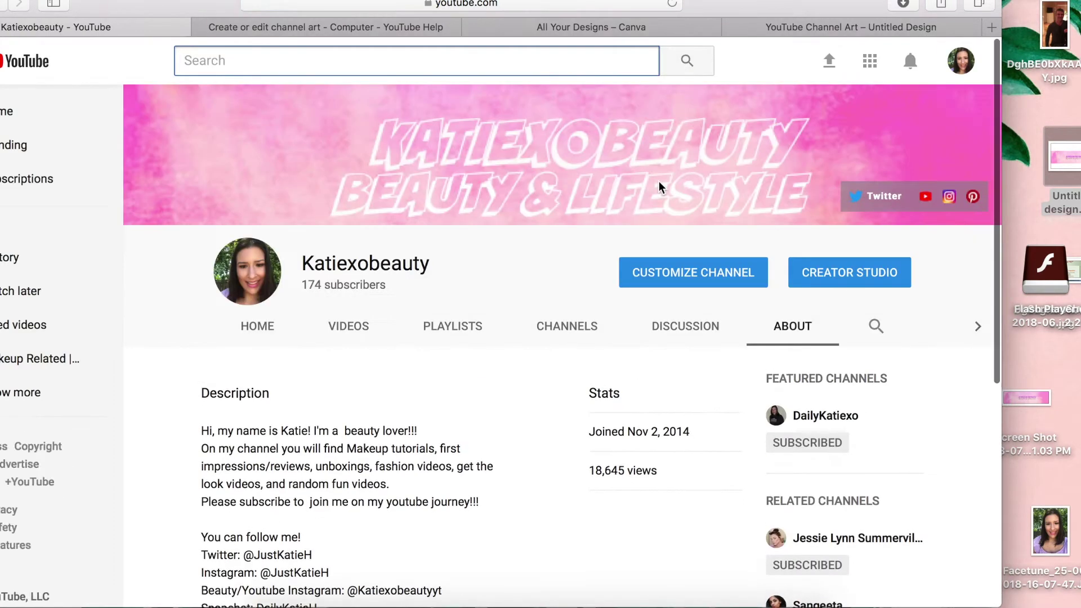
click(972, 125)
click(203, 148)
click(122, 144)
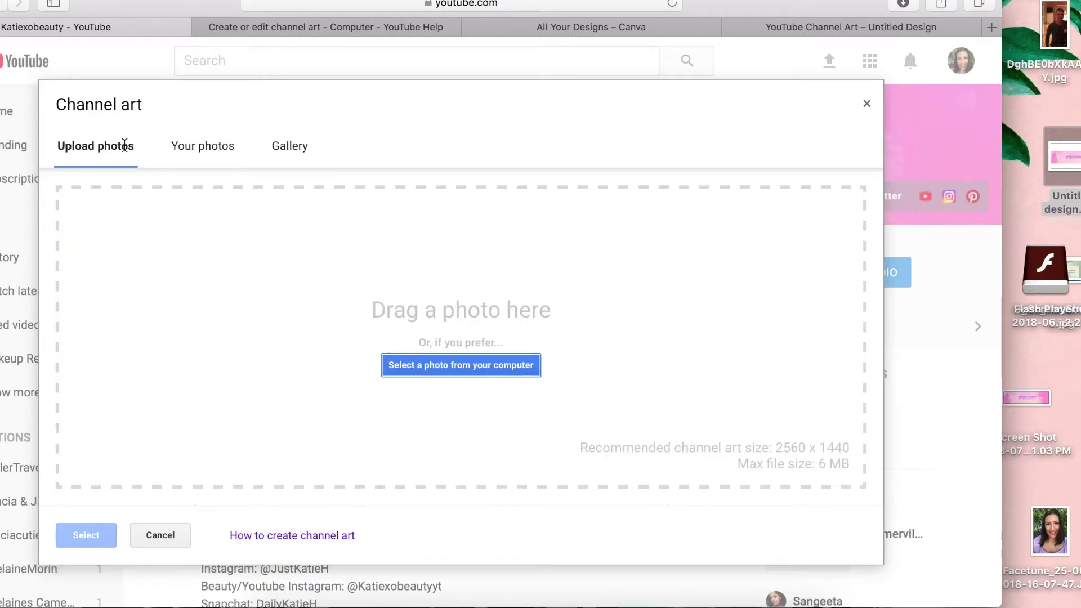
click(422, 366)
click(359, 370)
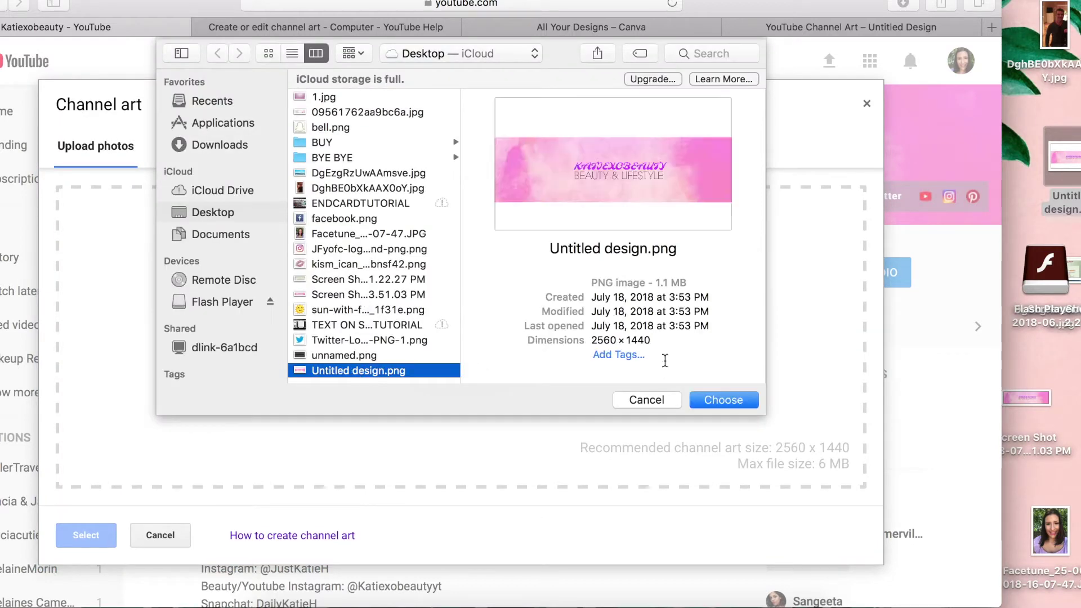
click(740, 400)
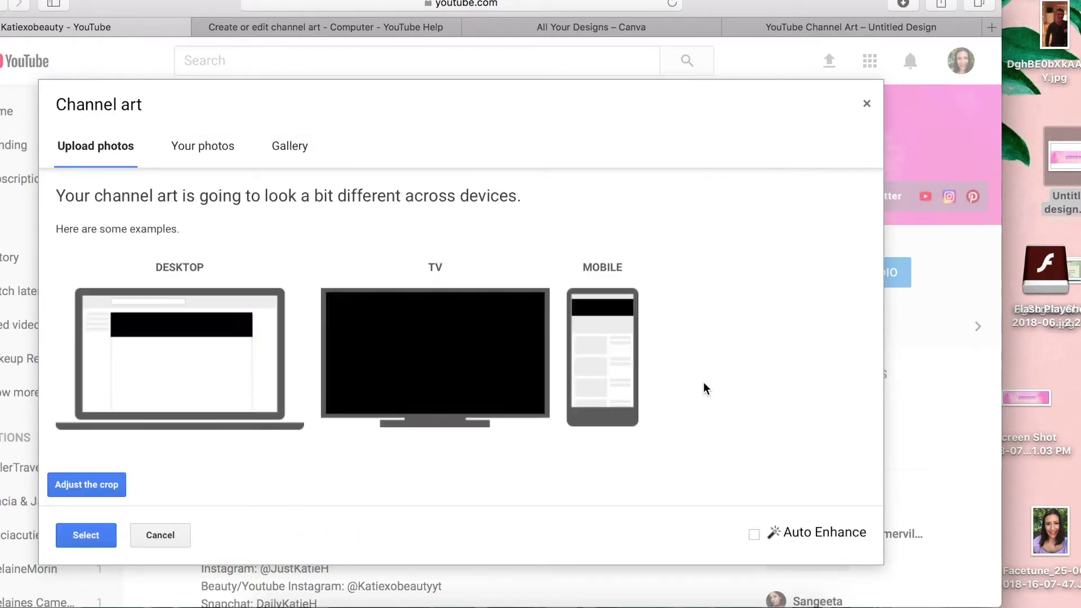
Step: Adjust the channel art crop to a smaller region centred on the title and tagline, and publish it to the channel
click(107, 484)
drag(670, 467, 583, 415)
drag(431, 334, 486, 364)
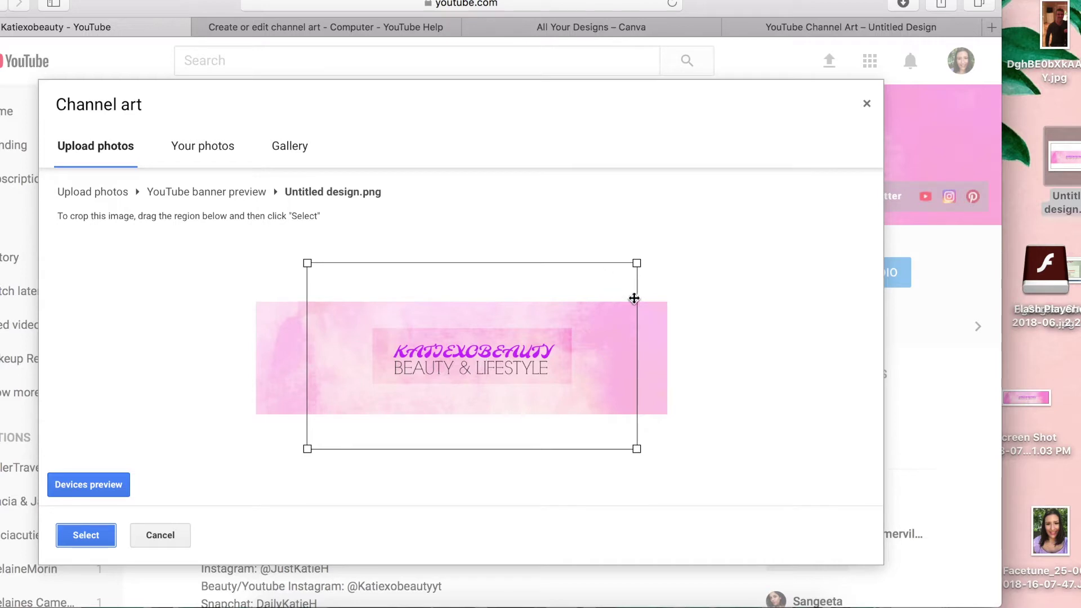
click(89, 536)
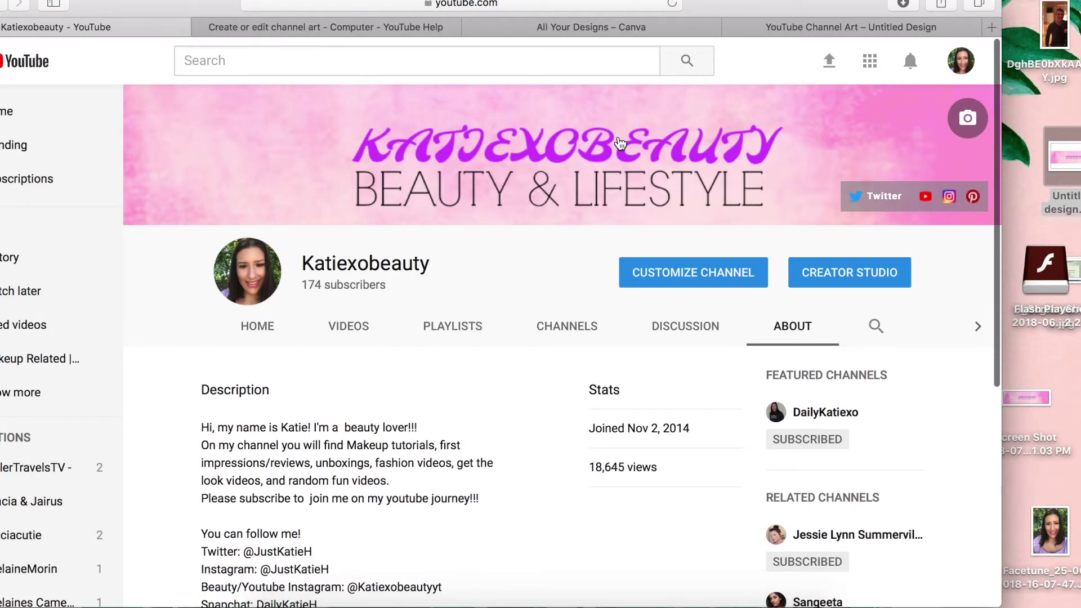
scroll(698, 401, down, 6)
scroll(698, 408, up, 6)
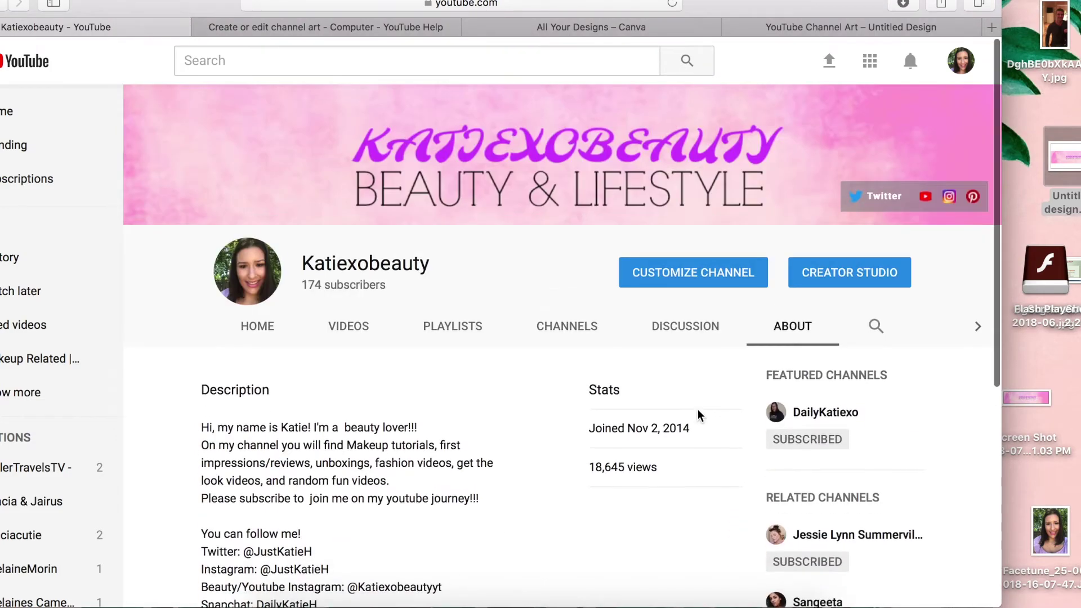
Step: Start a new blank design canvas in PicMonkey and crop it to 1280 x 720
mouse_move(243, 288)
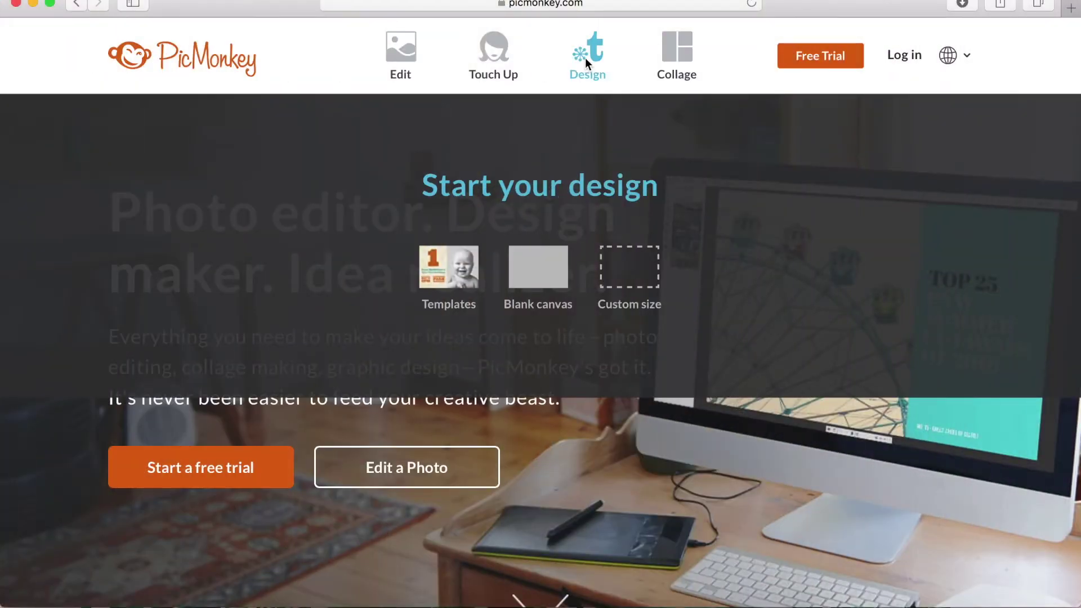
click(586, 57)
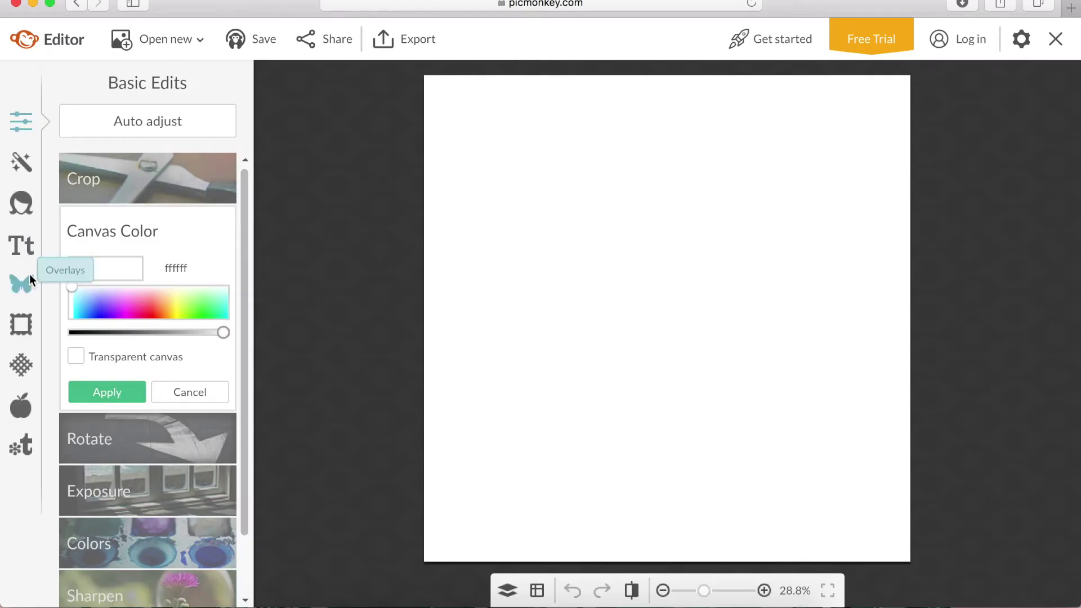
click(70, 185)
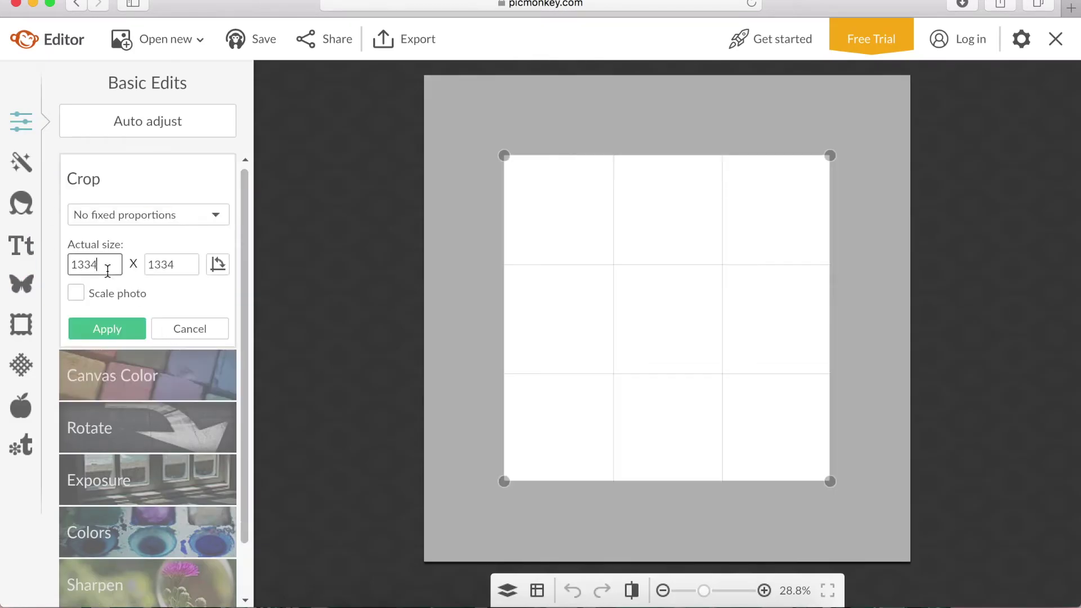
key(BackSpace)
key(BackSpace)
key(BackSpace)
key(BackSpace)
text(1280)
key(Tab)
text(720)
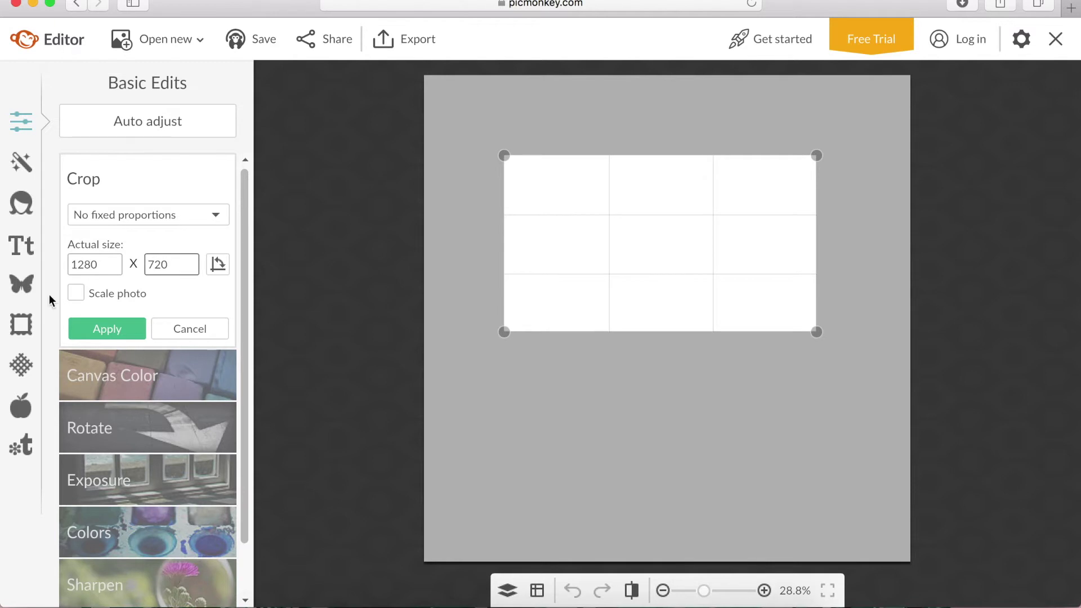
click(87, 332)
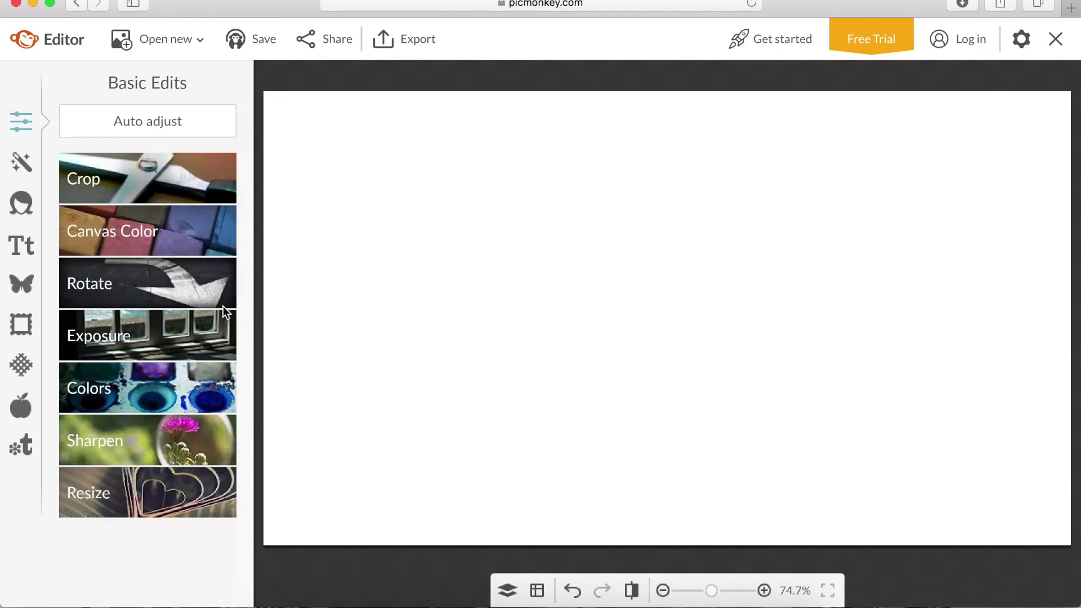
Step: Load the pink watercolour image from iCloud Drive as a custom texture on the blank canvas
click(17, 374)
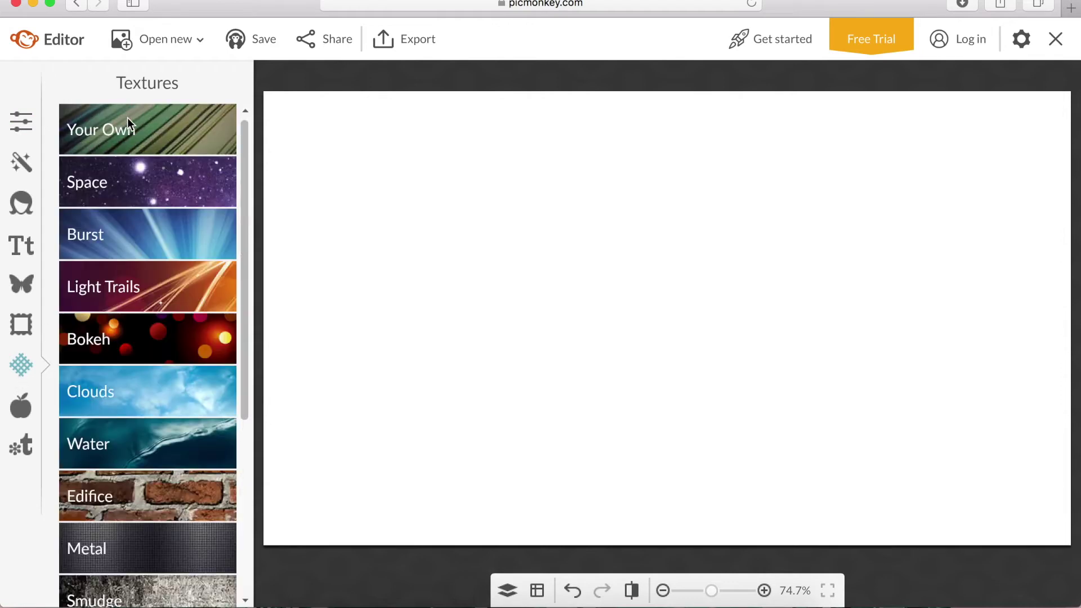
click(143, 128)
click(121, 175)
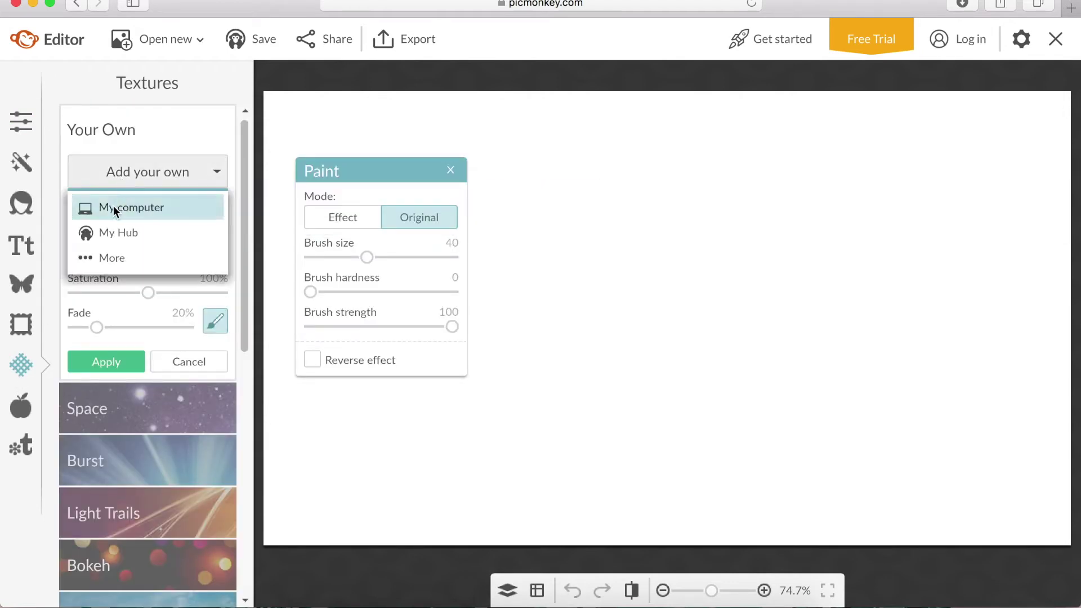
click(113, 204)
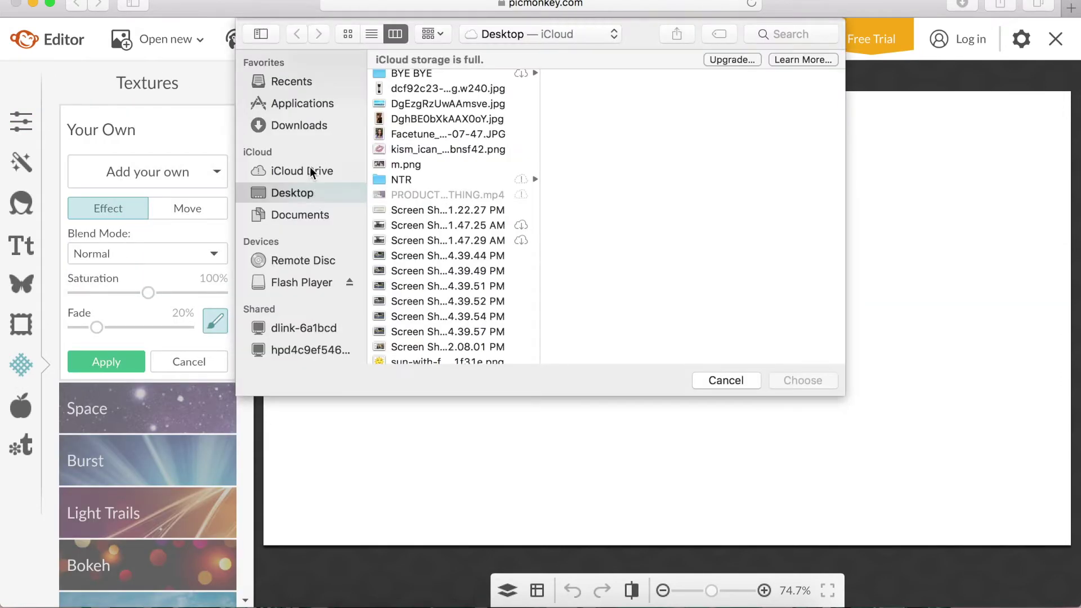
click(310, 169)
click(451, 77)
double_click(451, 78)
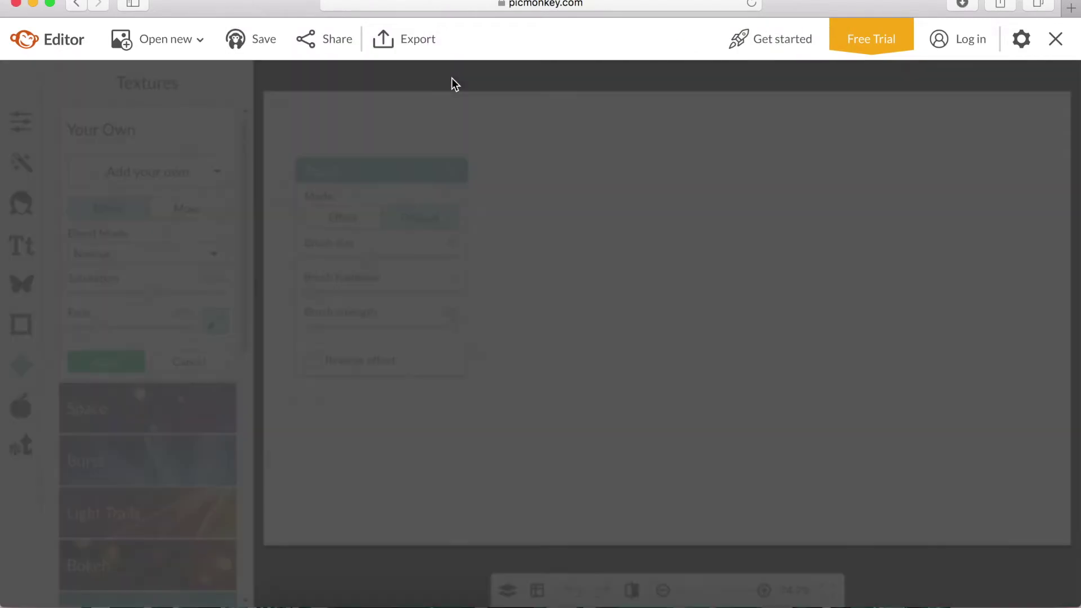
Step: Raise the watercolour texture's saturation to 174%, fade it slightly more and apply it to the canvas
click(202, 290)
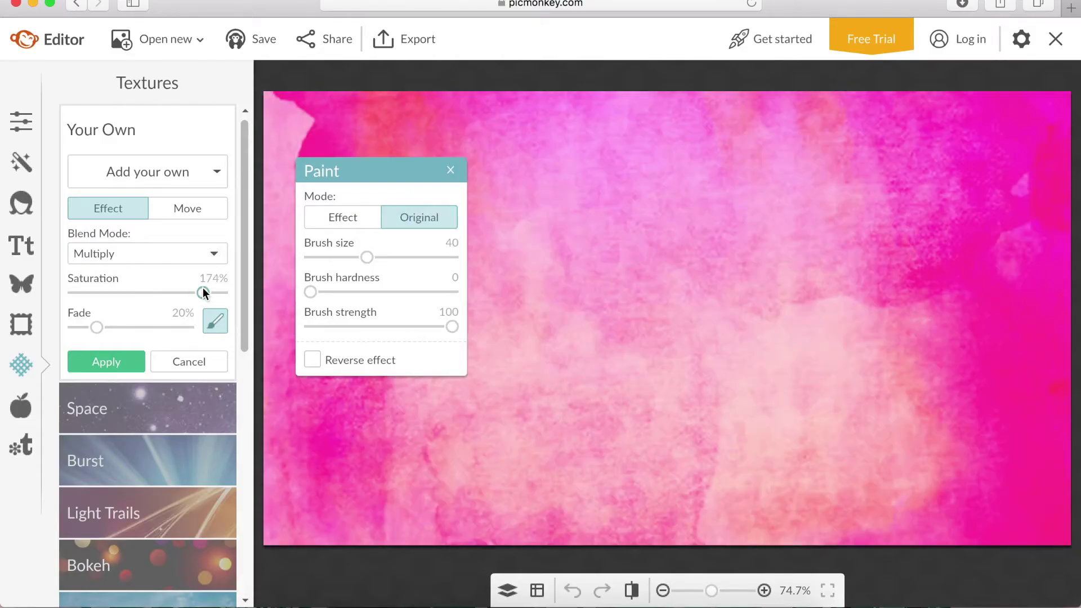
drag(95, 324, 117, 314)
click(91, 366)
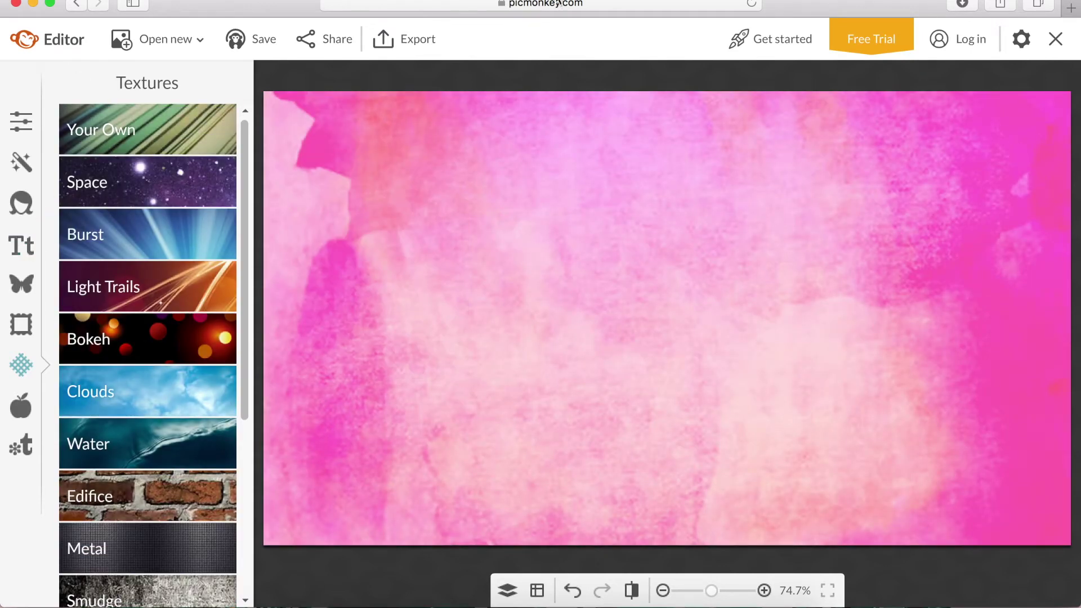
Step: Open Google in a new browser tab and search its images for twitter png
click(1071, 10)
text(google)
key(Return)
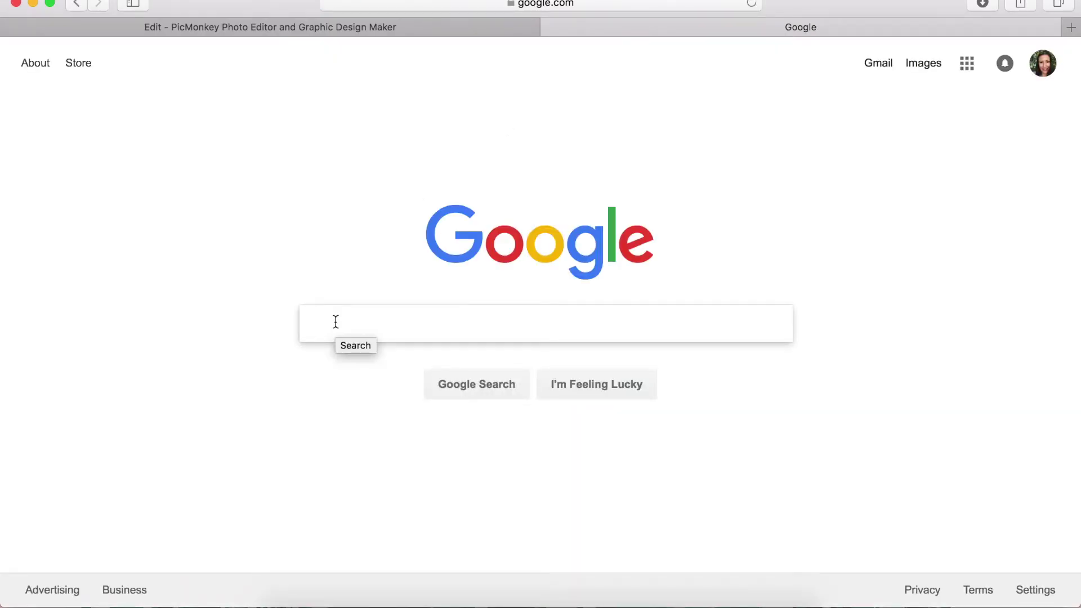
text(twitter pn)
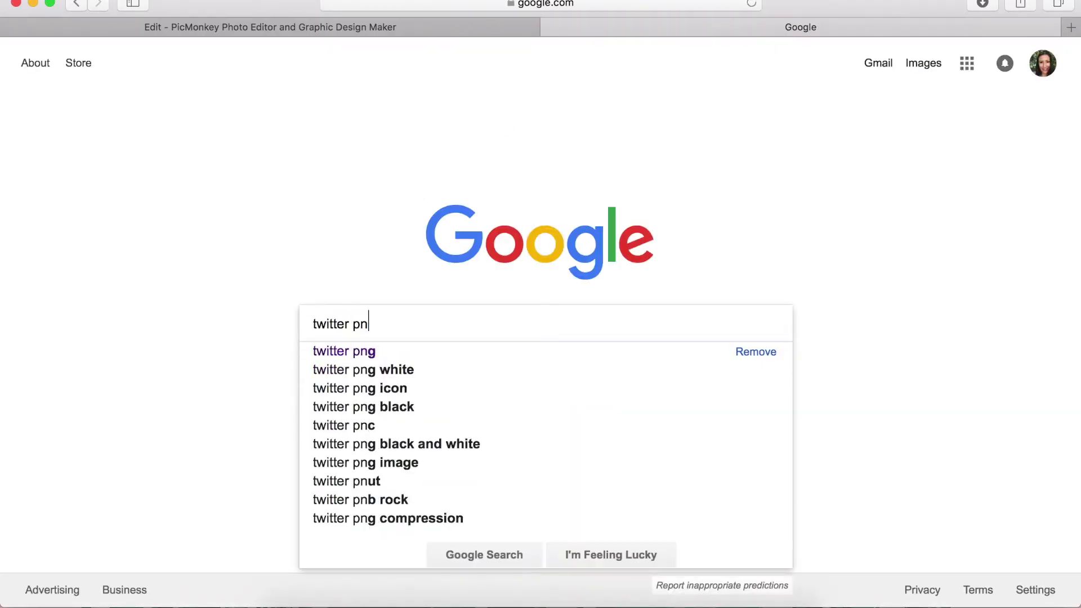
text(g)
key(Return)
click(206, 129)
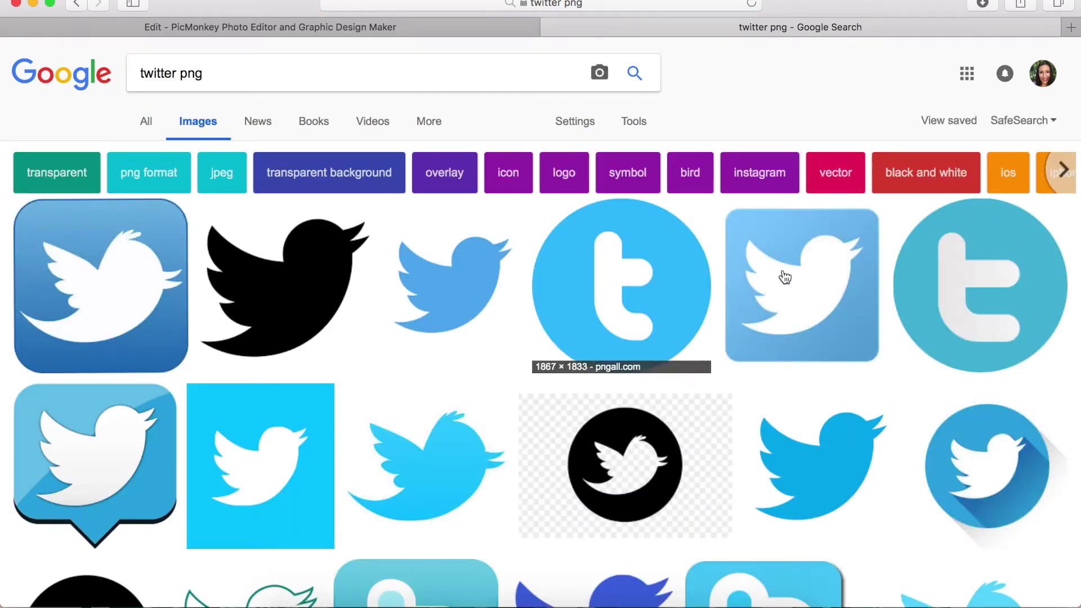
Step: Open the plain blue Twitter bird logo with a transparent background from the image results
click(813, 293)
click(1053, 196)
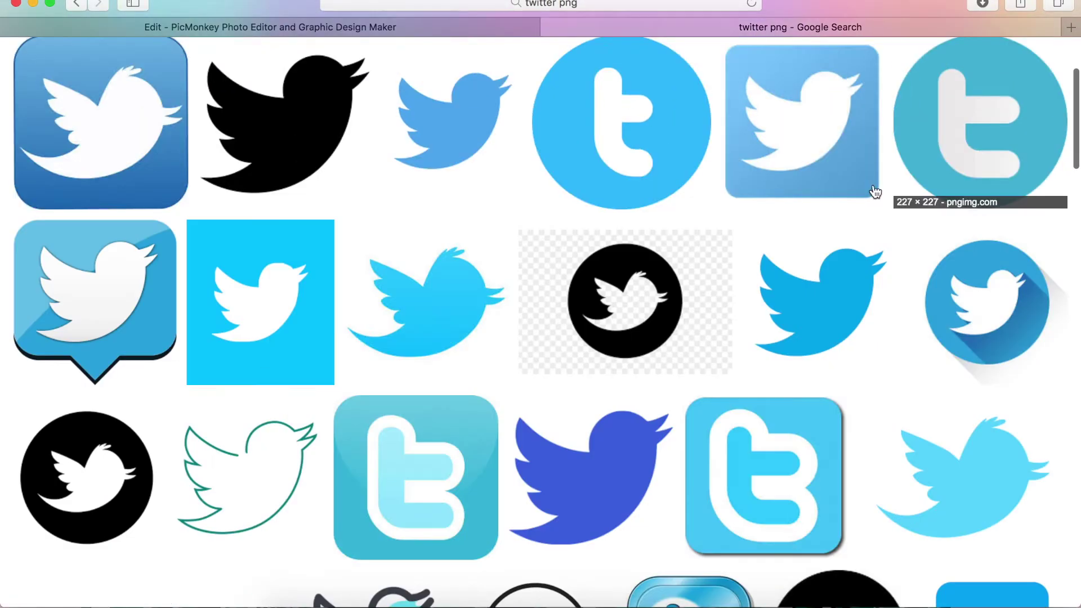
click(826, 297)
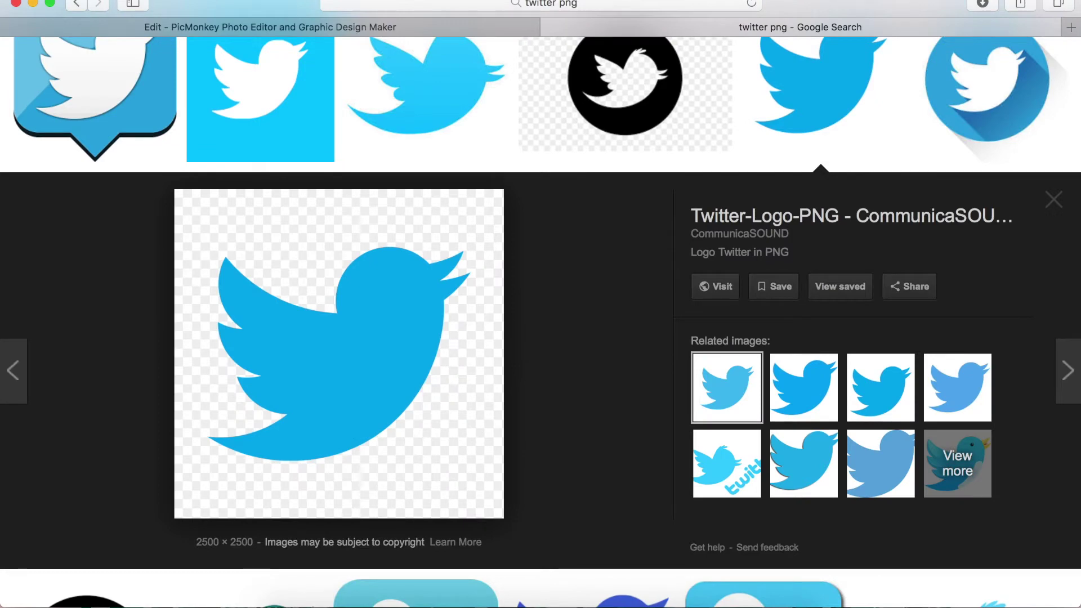
Step: Search the images for instagram png and open the rounded gradient Instagram logo
scroll(142, 88, up, 10)
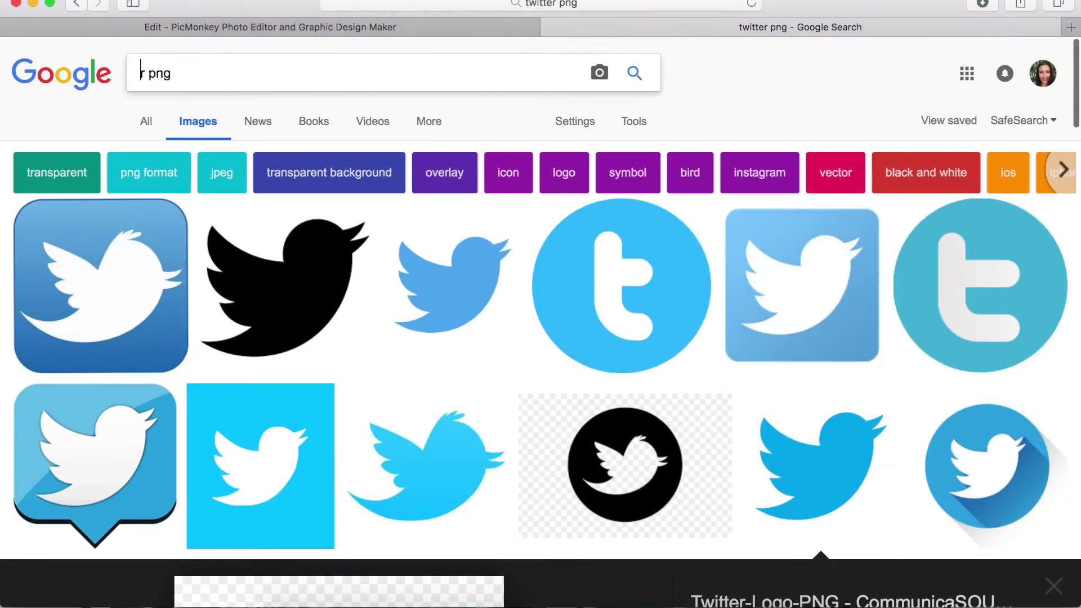
key(BackSpace)
text(instagram)
key(Return)
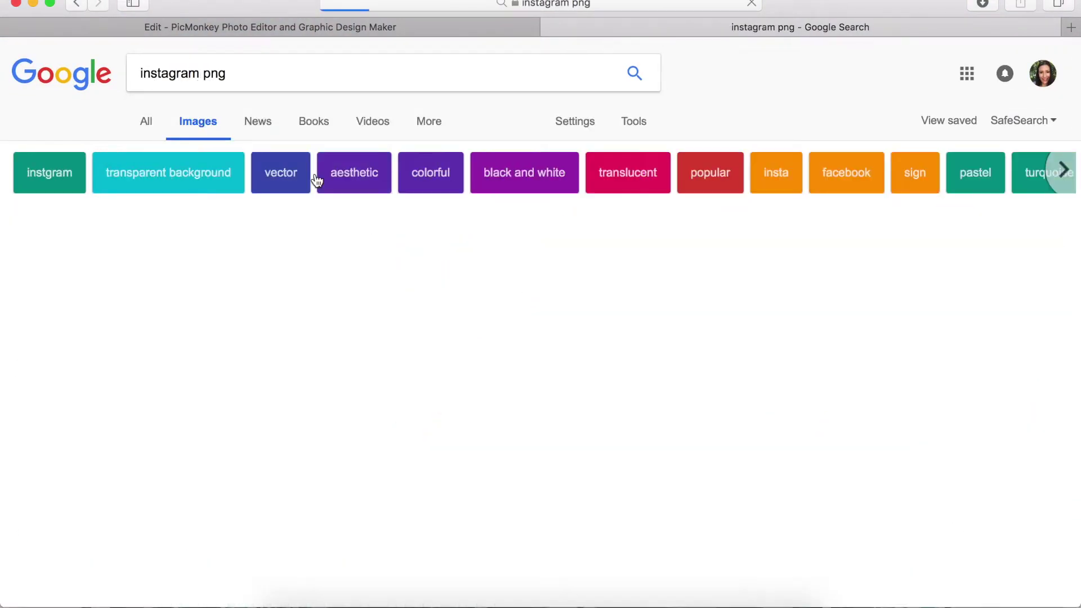
scroll(467, 226, down, 5)
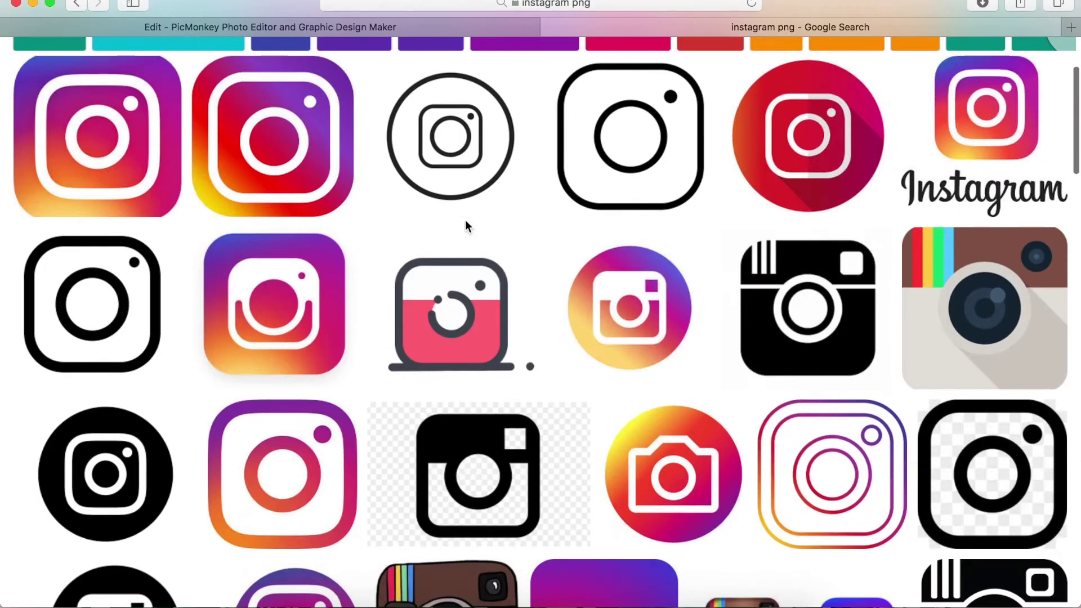
click(303, 450)
click(881, 387)
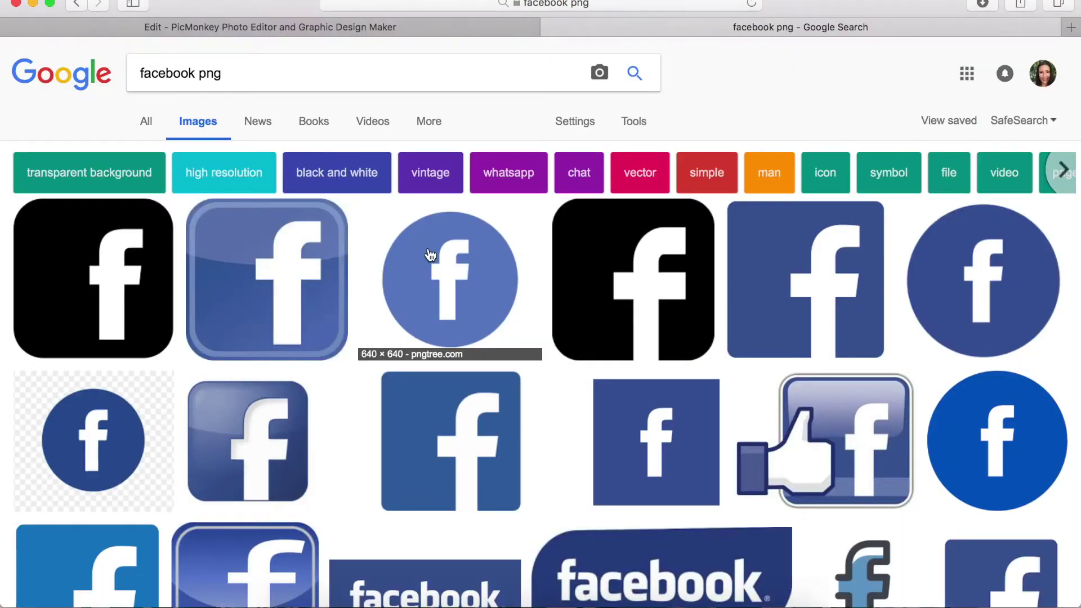
Step: Browse the facebook png images, refine the search to cute facebook png and look through those results
scroll(430, 255, down, 10)
scroll(418, 254, up, 10)
text(te)
key(Return)
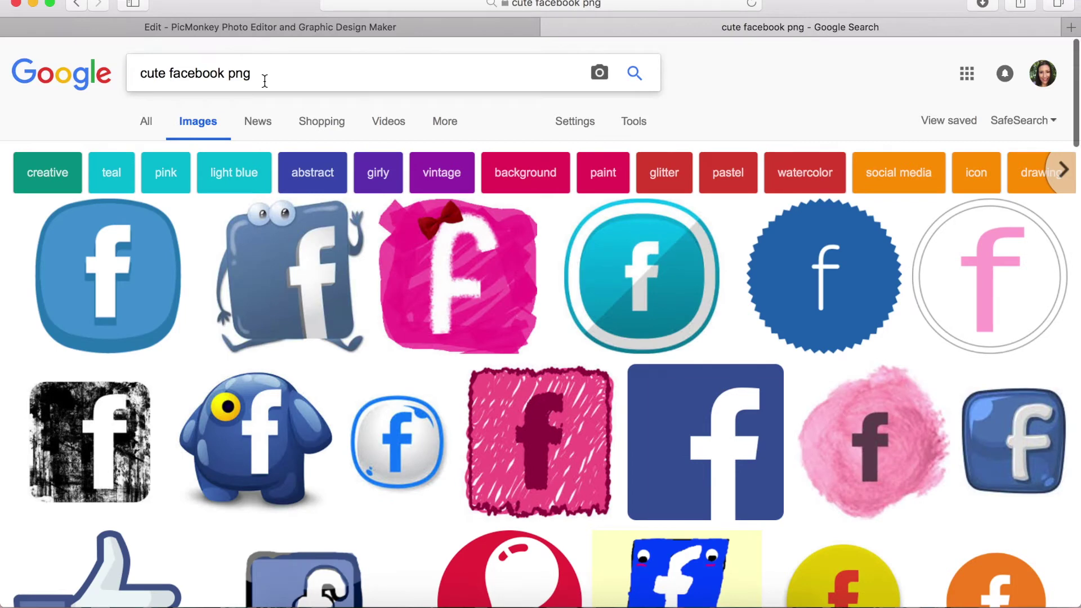
scroll(265, 81, down, 3)
scroll(265, 102, up, 3)
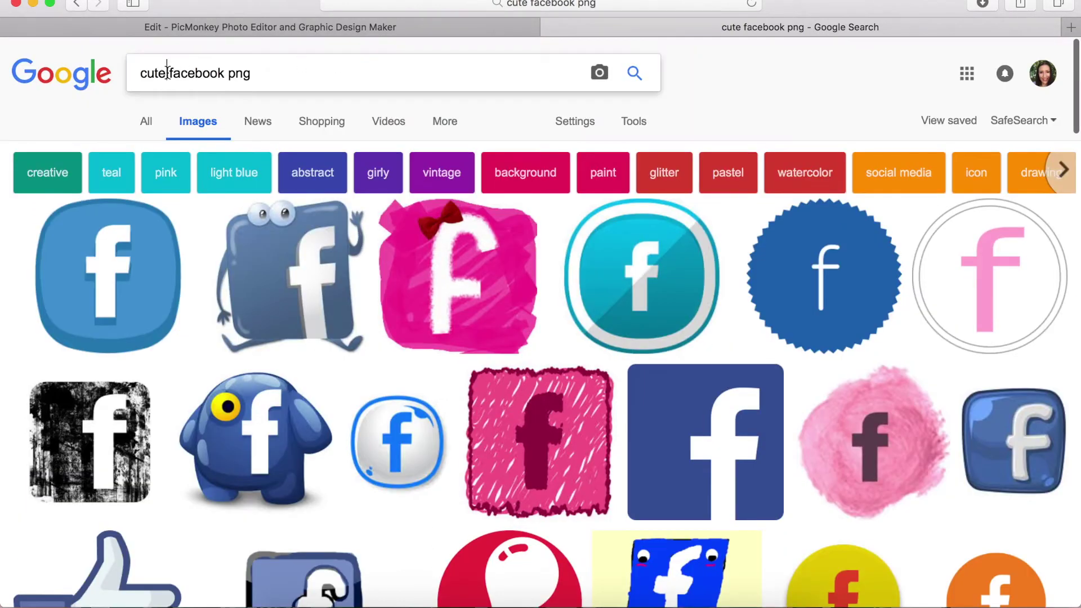
Step: Search the images for cute snapchat png and look through the results
text(snapchat)
key(Return)
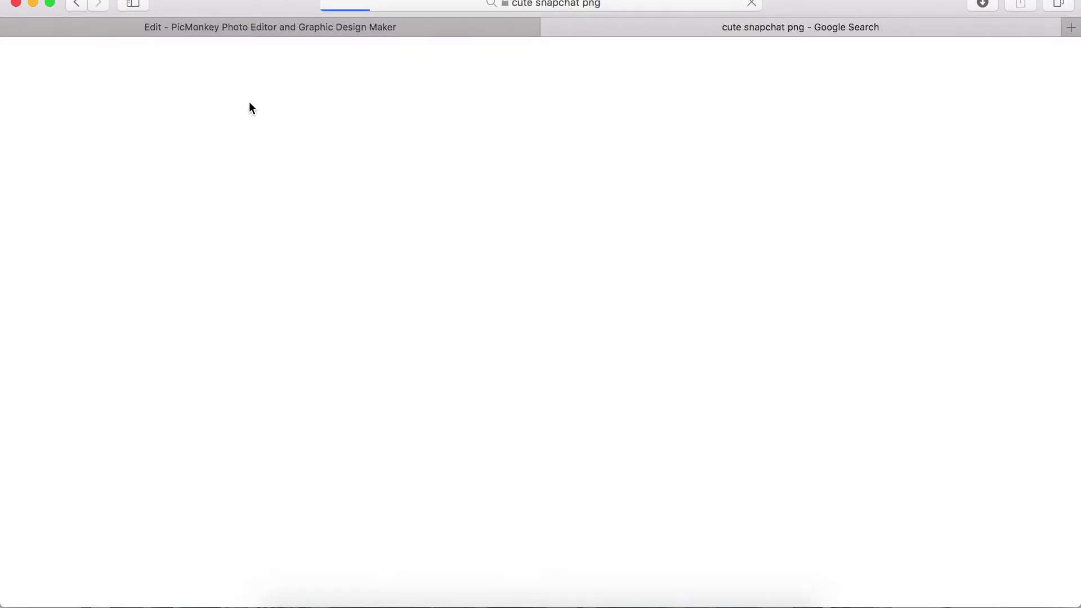
scroll(352, 223, down, 5)
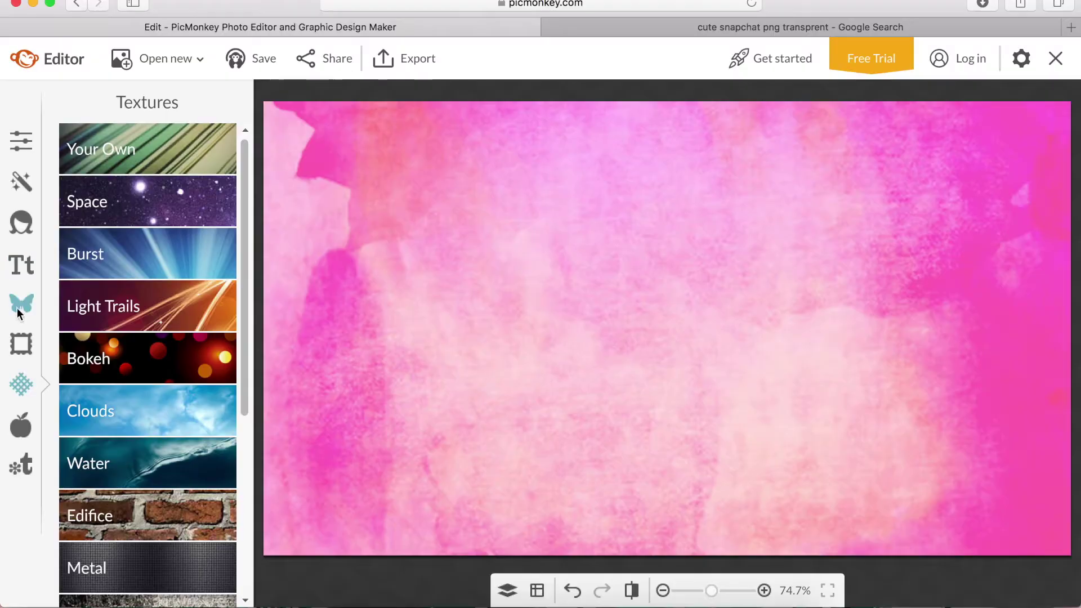
Step: Add the yellow Snapchat ghost outline as a custom overlay in PicMonkey, shrink it and move it near the canvas centre
click(147, 140)
click(133, 176)
click(313, 212)
double_click(434, 155)
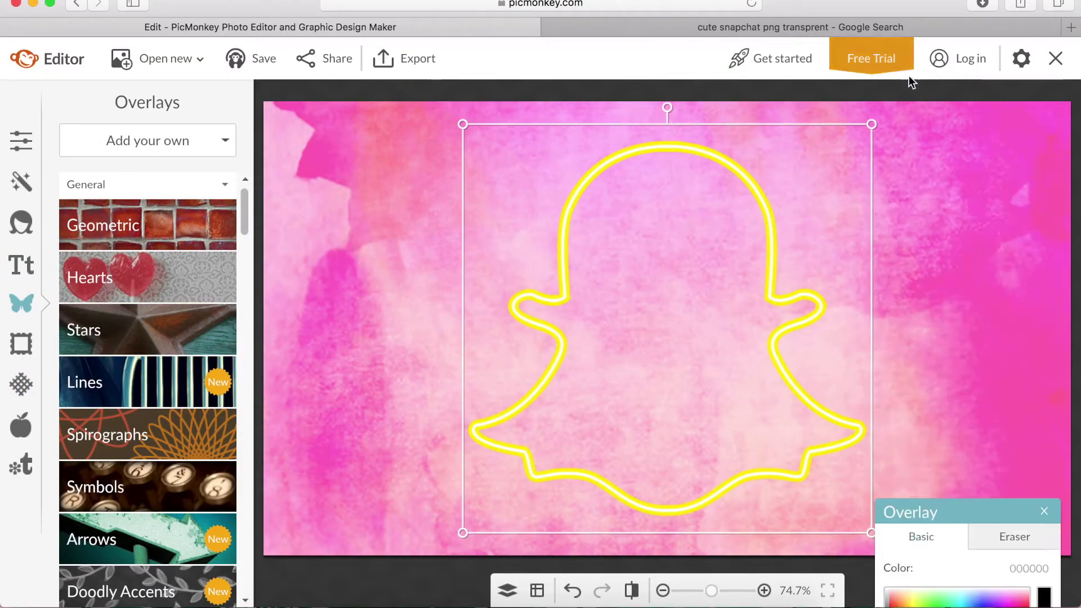
drag(871, 124, 622, 330)
drag(550, 438, 694, 287)
Step: Add facebook.png from the Desktop as another custom overlay on the canvas
click(137, 142)
click(154, 174)
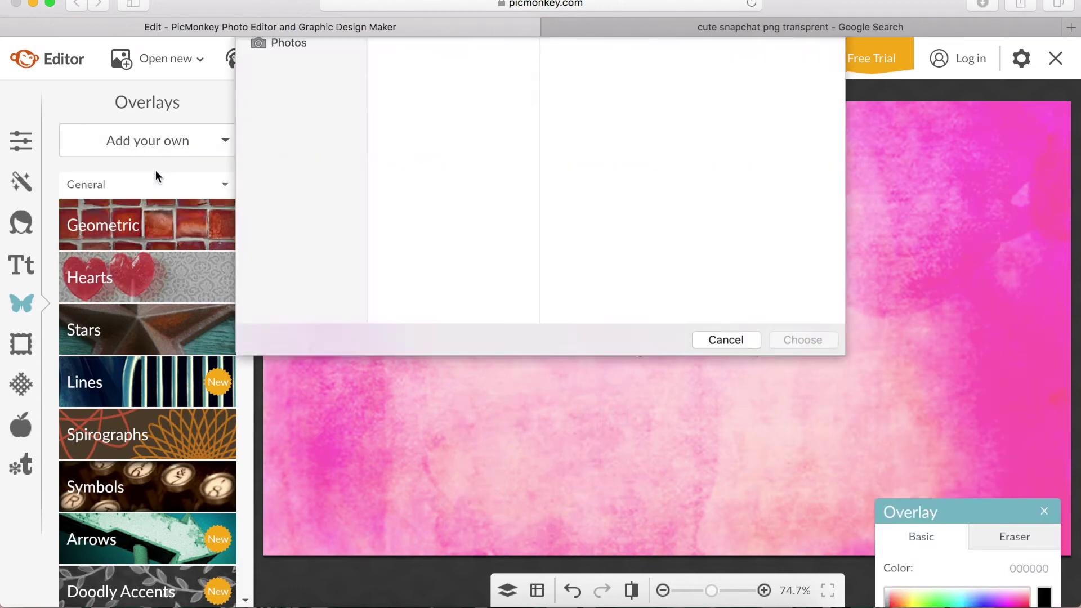
double_click(412, 167)
Step: Add the Instagram logo PNG from the Desktop as an overlay, shrink it and place it beside the Facebook icon
click(165, 151)
click(154, 174)
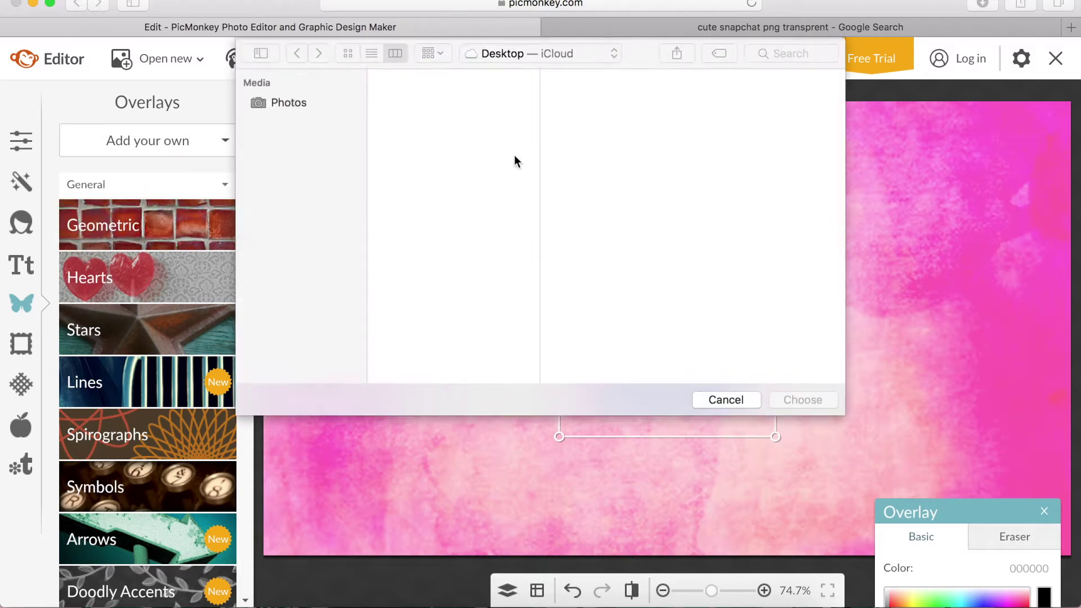
click(450, 125)
key(Down)
key(Down)
key(Down)
key(Down)
key(Down)
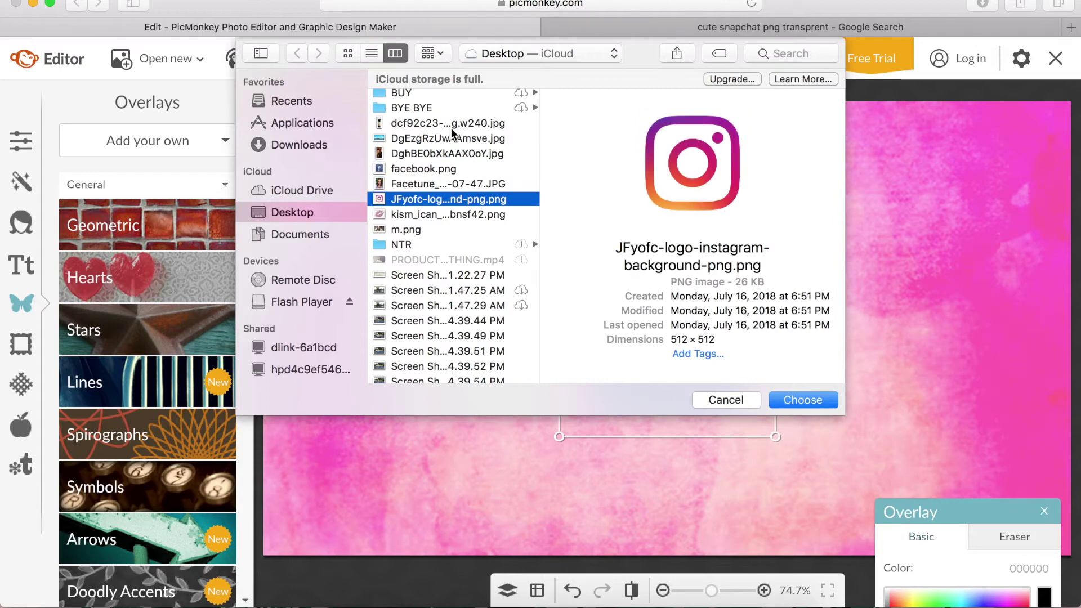
key(Return)
drag(872, 125, 635, 360)
drag(549, 444, 589, 354)
Step: Add Twitter-Logo-PNG-1.png from the Desktop as a custom overlay on the canvas
click(147, 144)
click(130, 172)
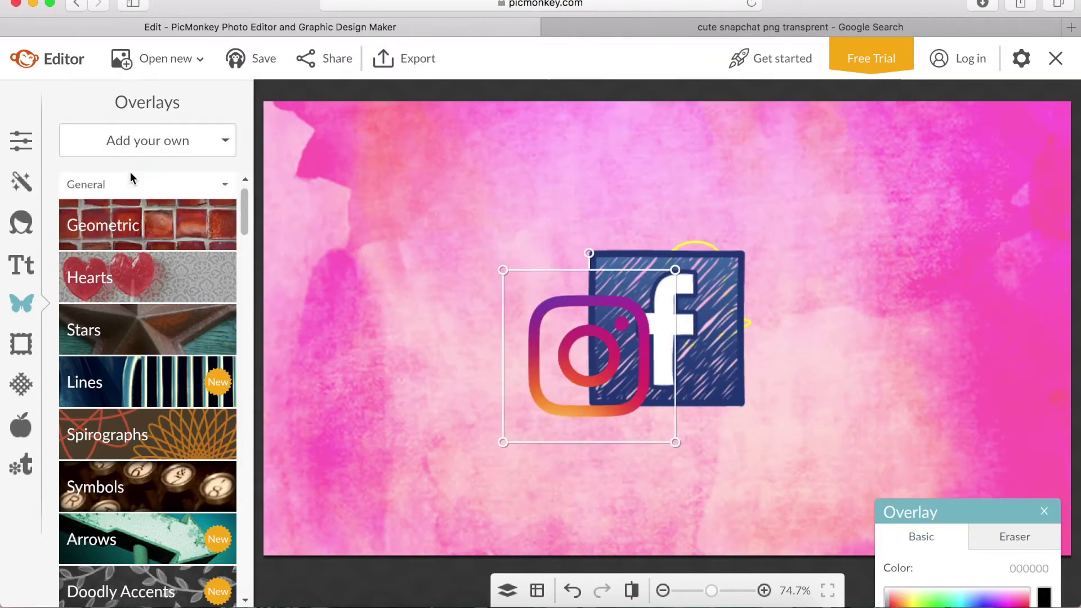
click(398, 138)
scroll(398, 107, up, 1)
click(415, 190)
scroll(416, 205, down, 3)
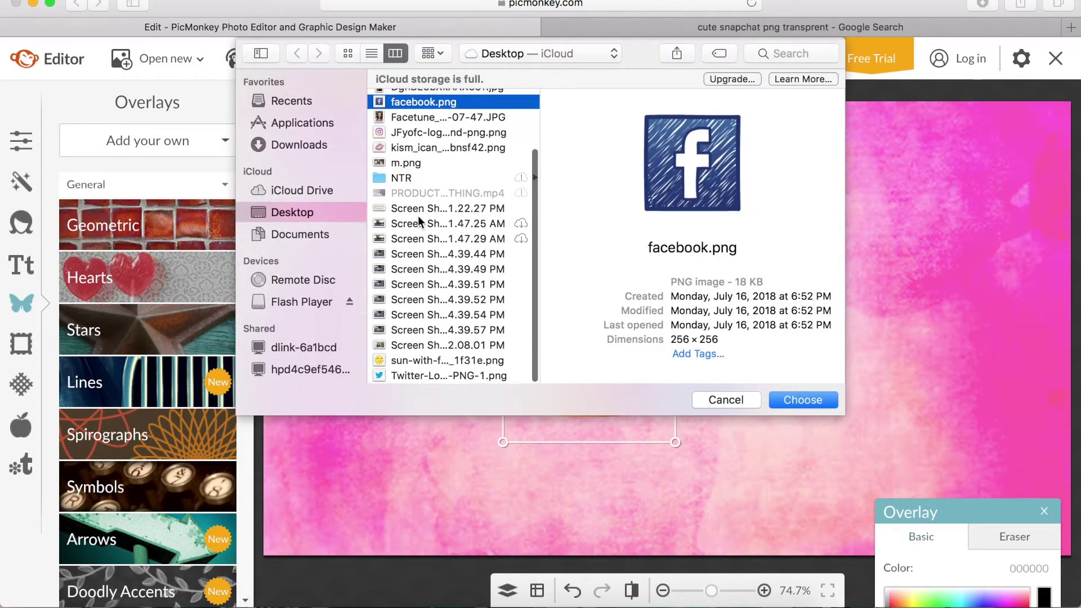
key(Return)
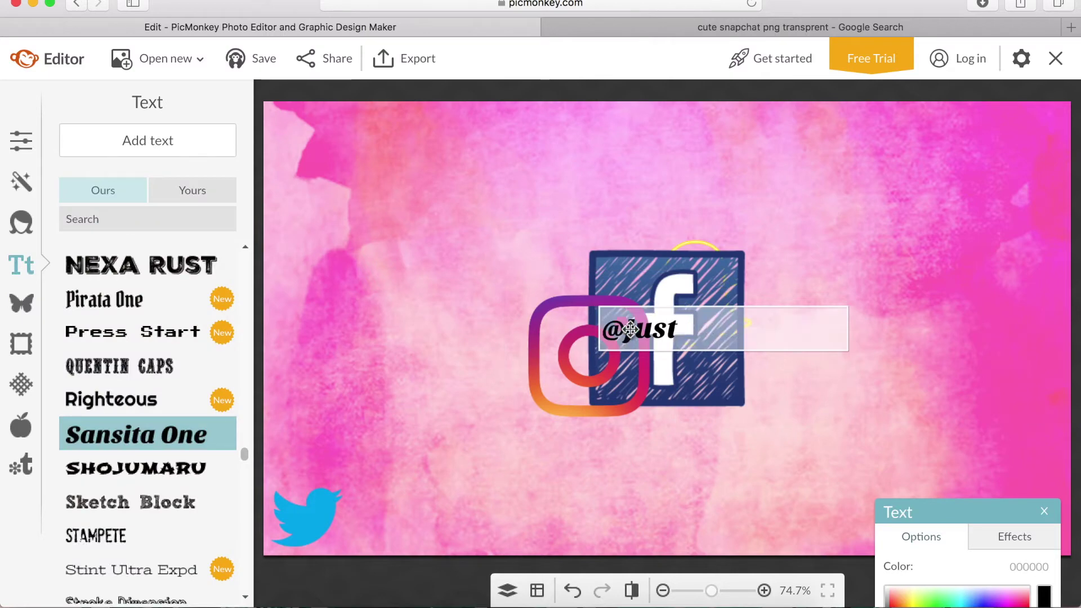
Step: Try the Chunk Five font on the Twitter handle text and browse the font list for alternatives
drag(245, 452, 243, 326)
scroll(170, 338, up, 1)
click(169, 352)
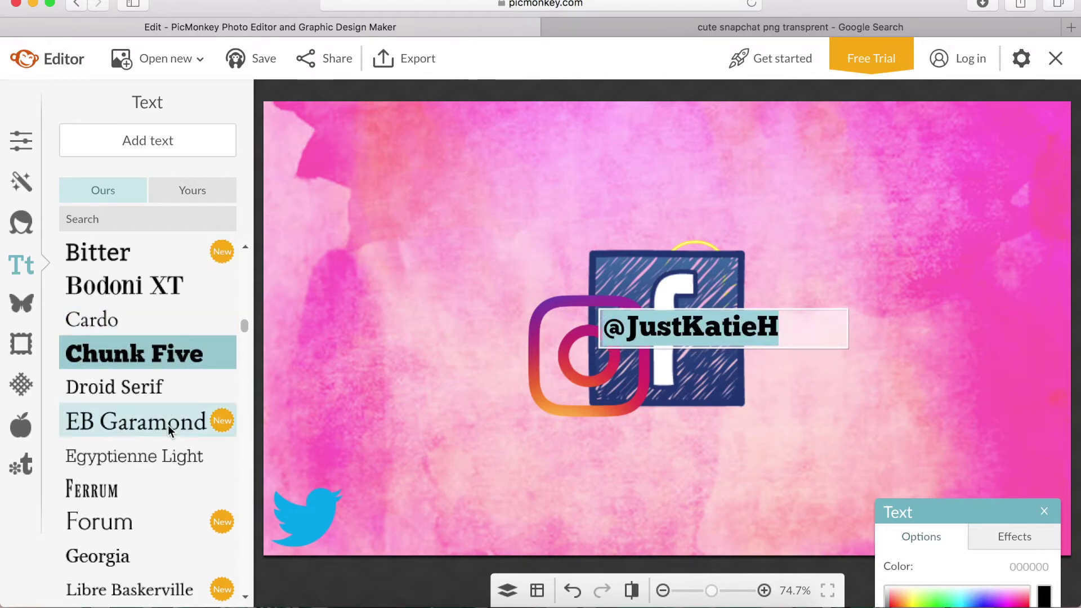
scroll(136, 488, up, 1)
drag(244, 320, 244, 352)
scroll(151, 439, up, 1)
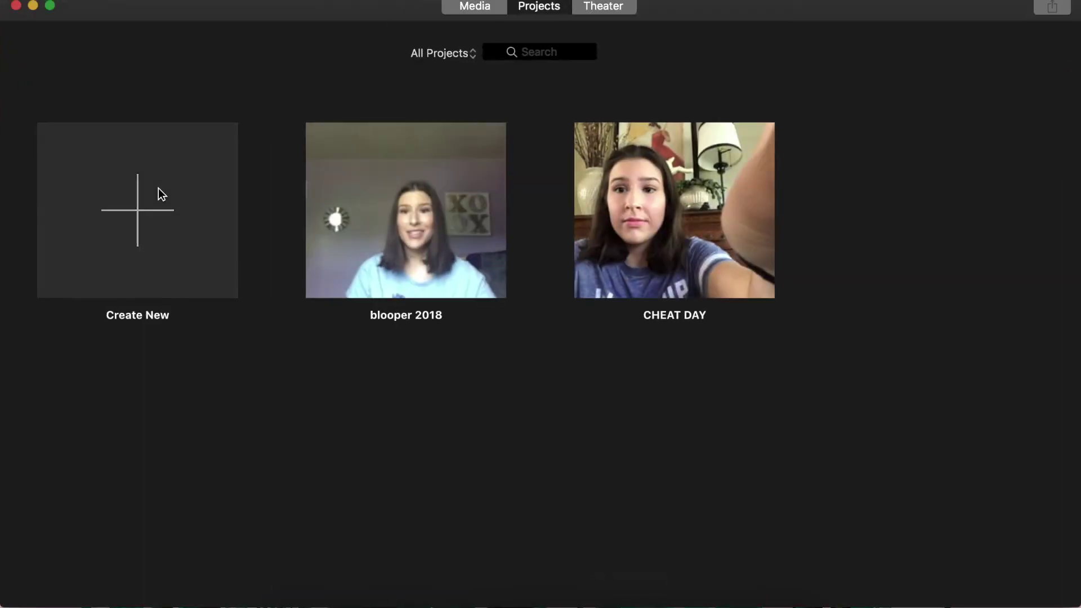
Step: Create a new movie project in iMovie and add the end card screenshot to its timeline
click(158, 189)
click(106, 306)
drag(333, 14, 139, 7)
drag(923, 115, 537, 419)
drag(454, 8, 698, 4)
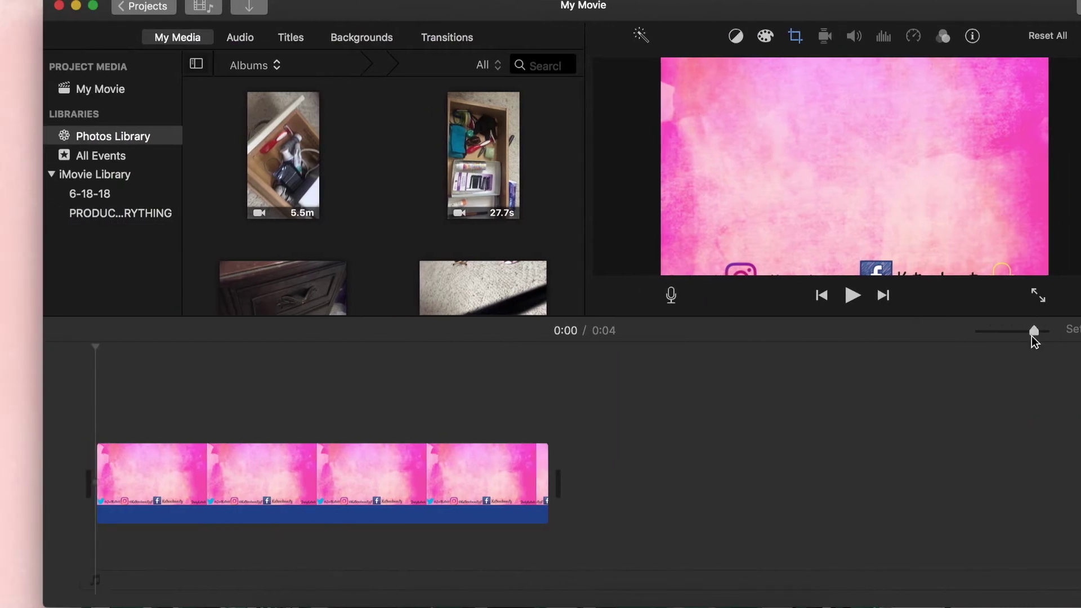
Step: Extend the end card clip on the timeline to about 15.9 seconds
drag(1033, 332, 979, 330)
mouse_move(159, 470)
mouse_down()
mouse_move(206, 462)
mouse_move(156, 468)
mouse_up()
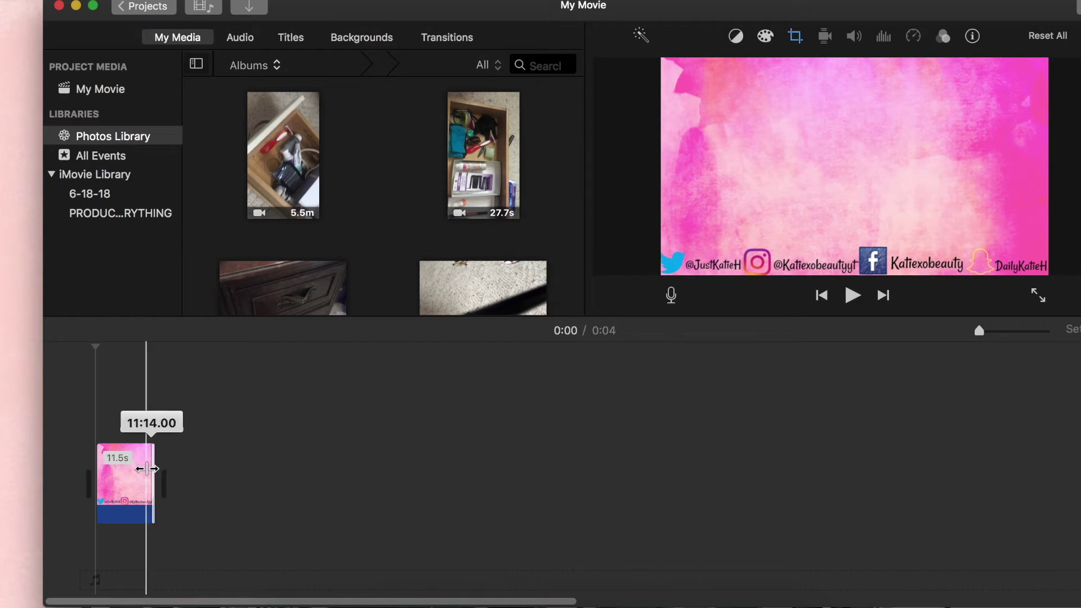
drag(146, 468, 146, 468)
drag(978, 331, 1044, 330)
drag(276, 595, 951, 597)
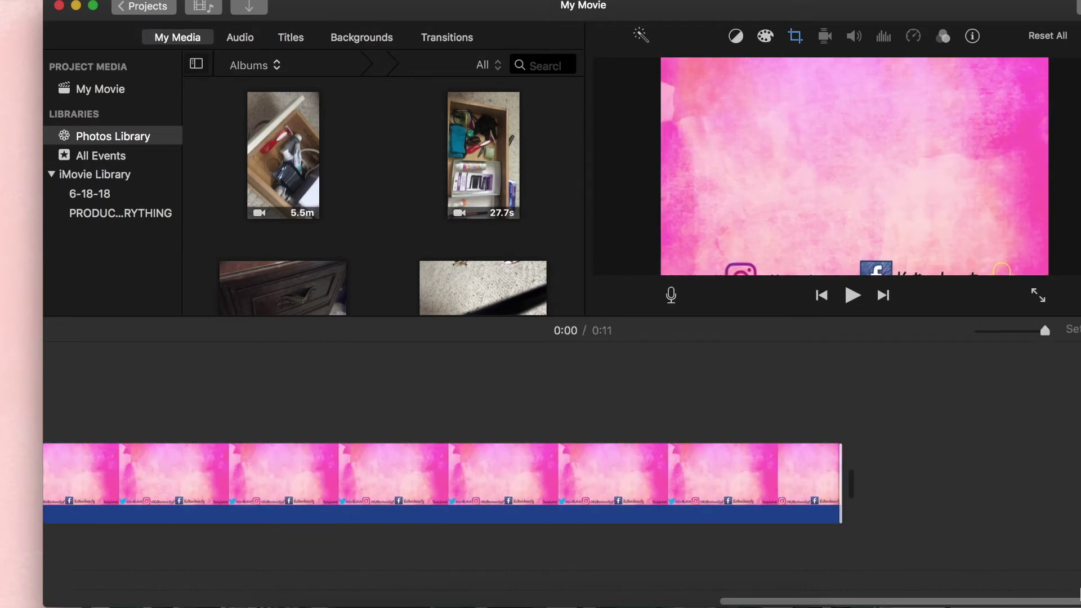
drag(839, 489, 1069, 490)
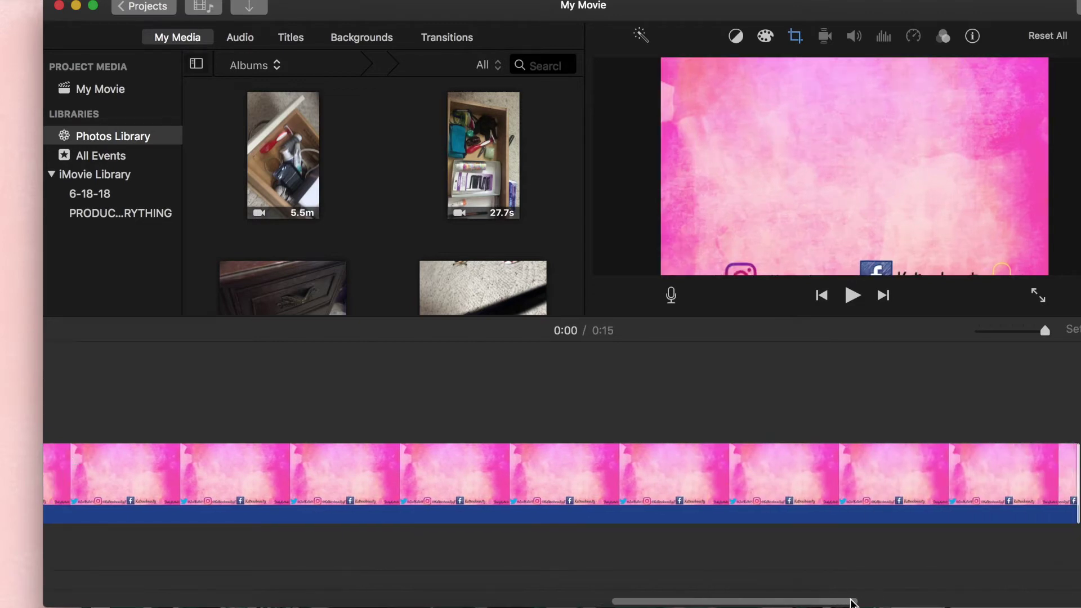
scroll(850, 598, right, 5)
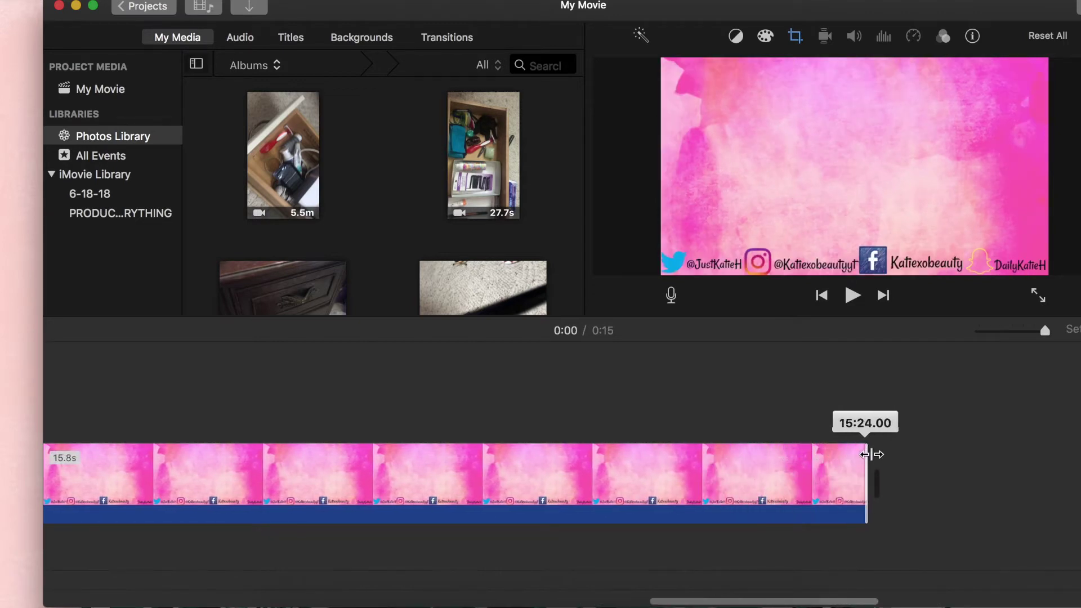
drag(860, 455, 880, 459)
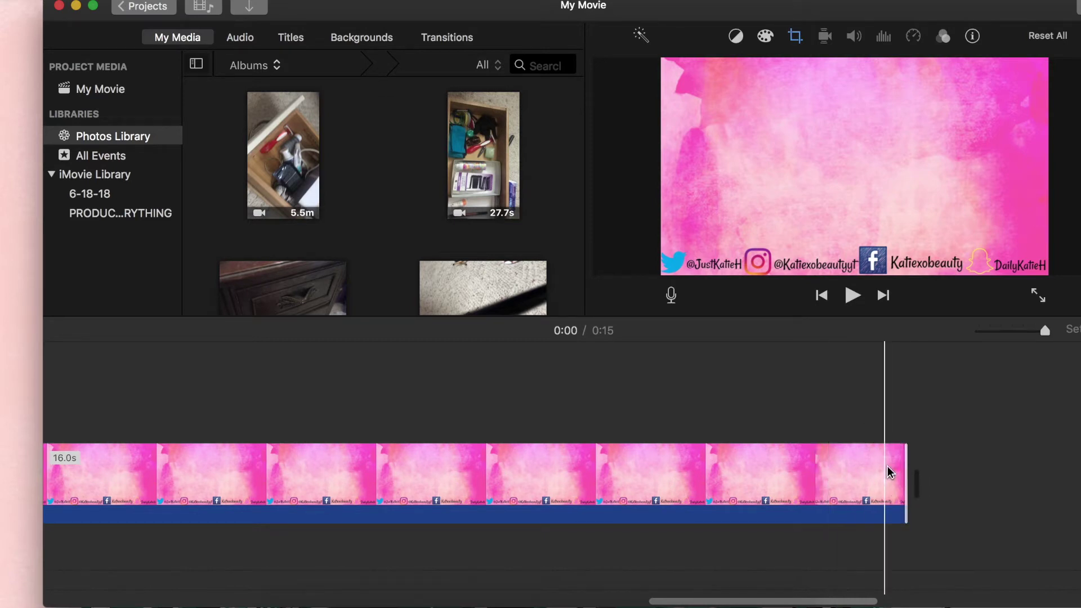
drag(899, 476, 898, 476)
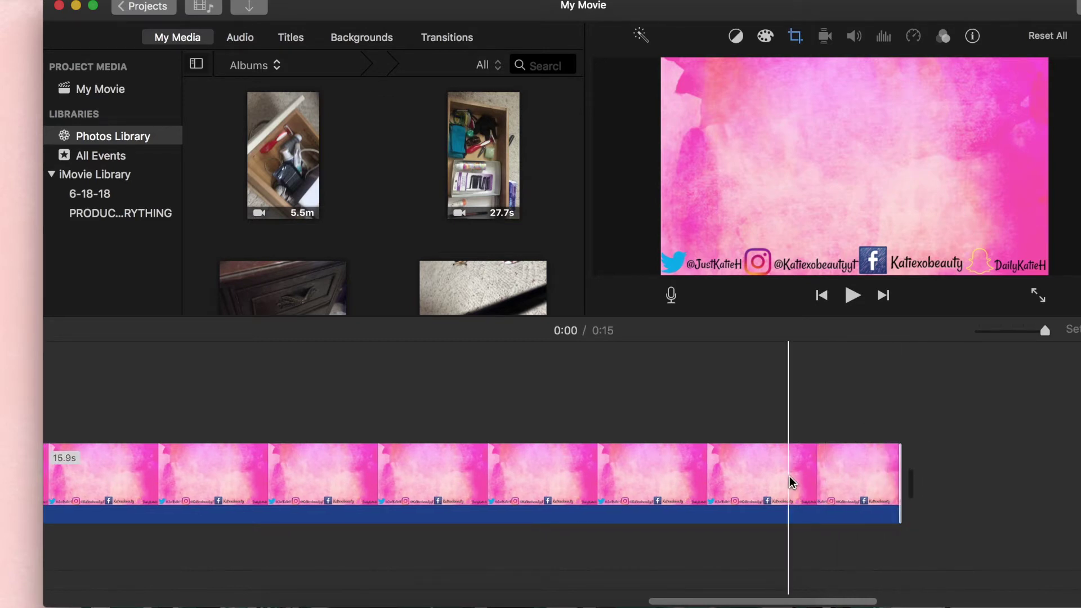
Step: Add ENDCARD.mp4 from the yt folder in iCloud Drive as an audio track beneath the clip at the timeline's start
scroll(242, 588, left, 15)
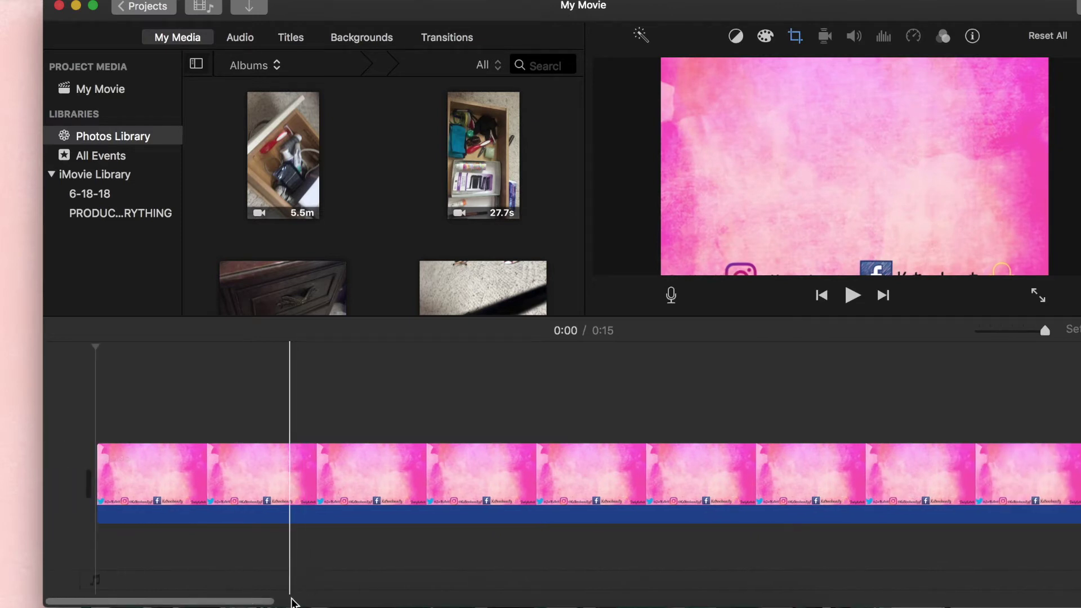
click(284, 601)
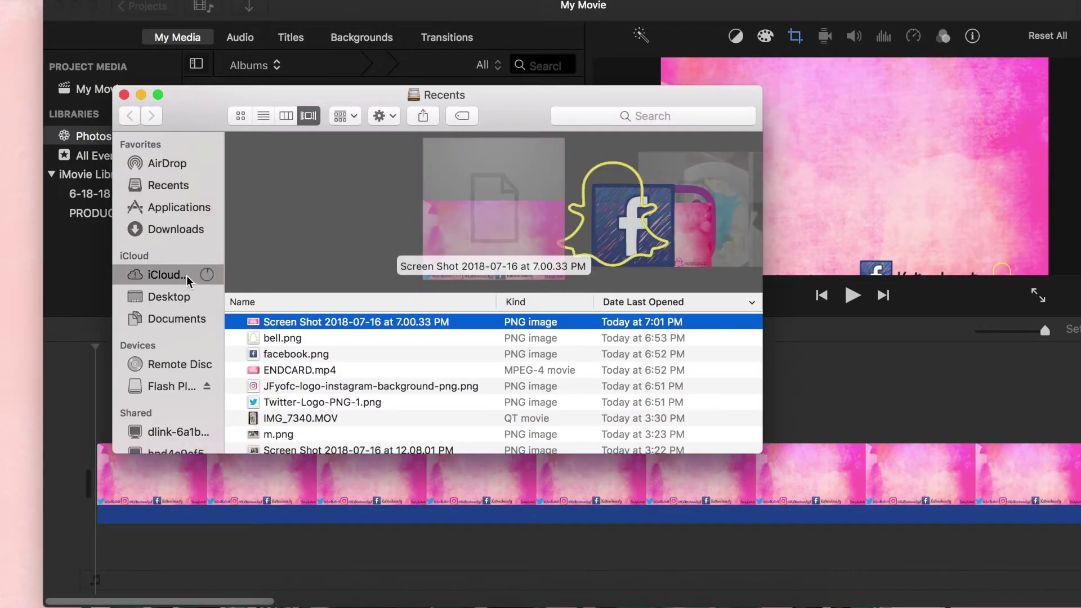
click(187, 280)
double_click(271, 356)
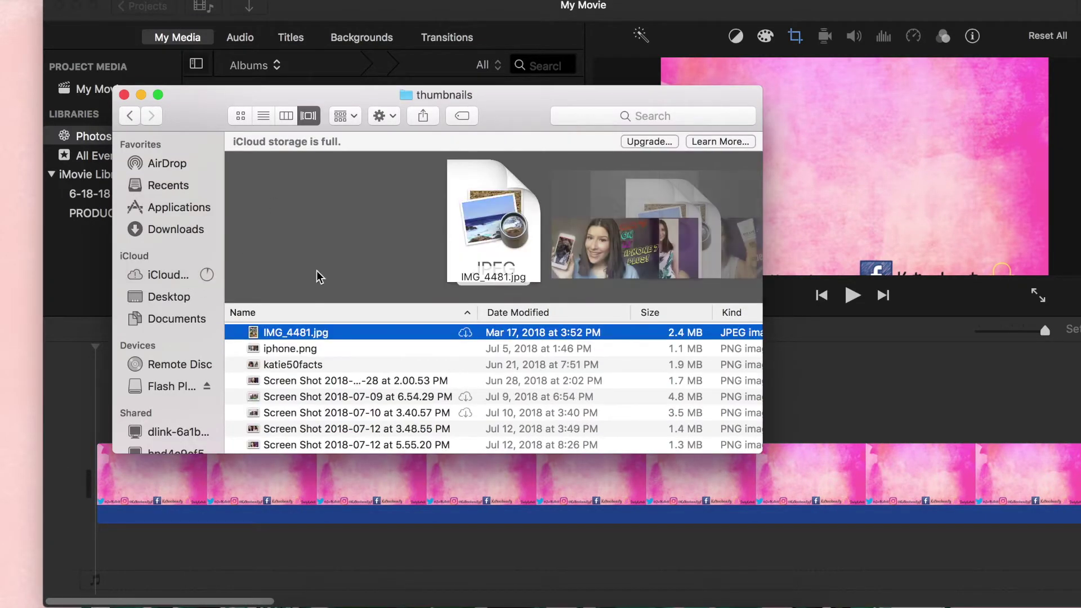
click(296, 350)
click(131, 117)
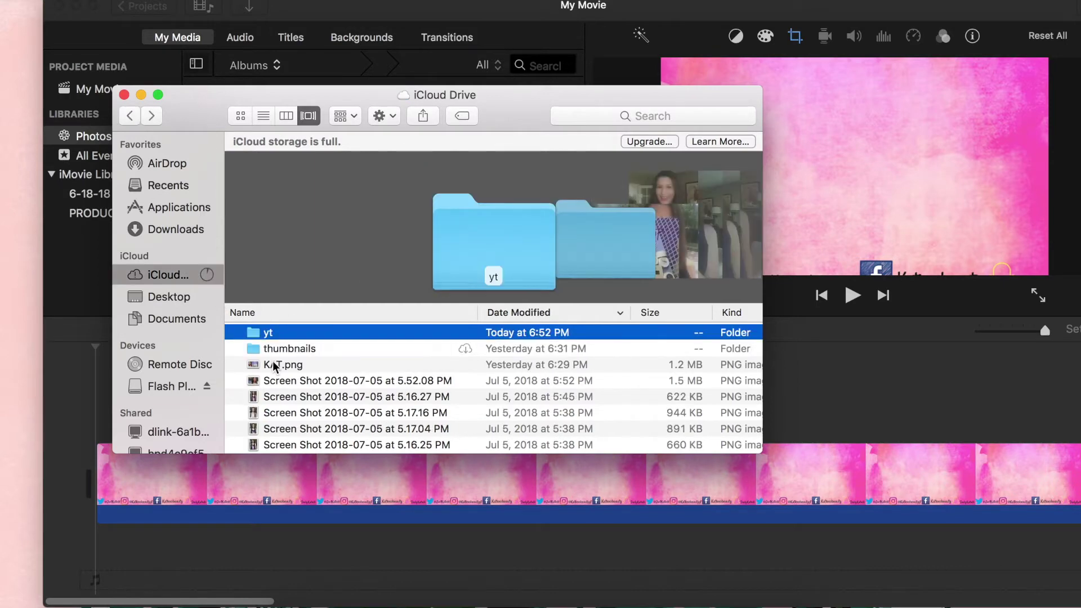
double_click(269, 333)
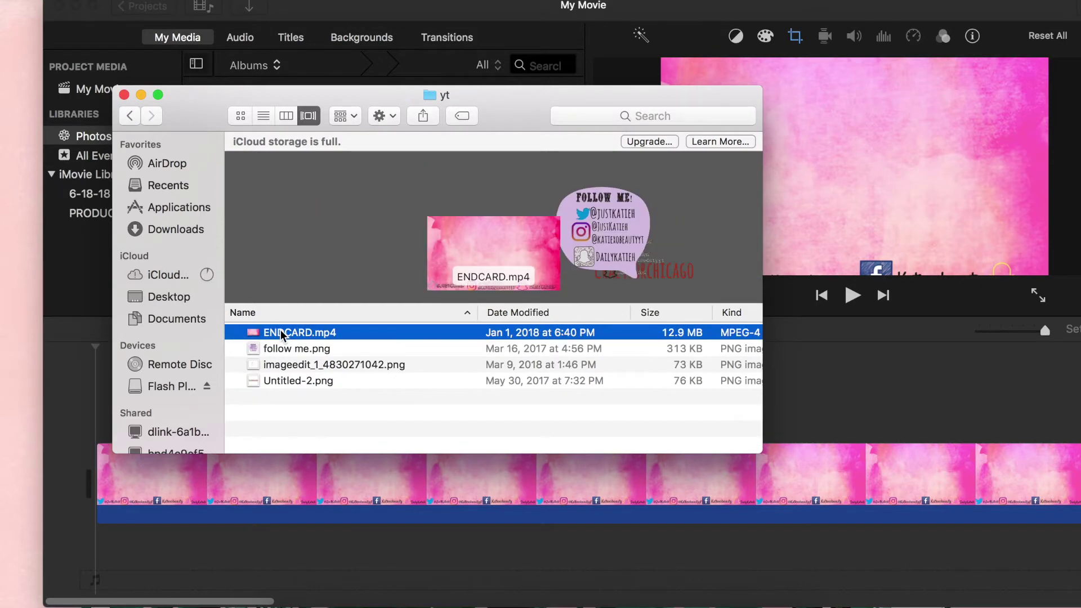
drag(281, 334, 86, 535)
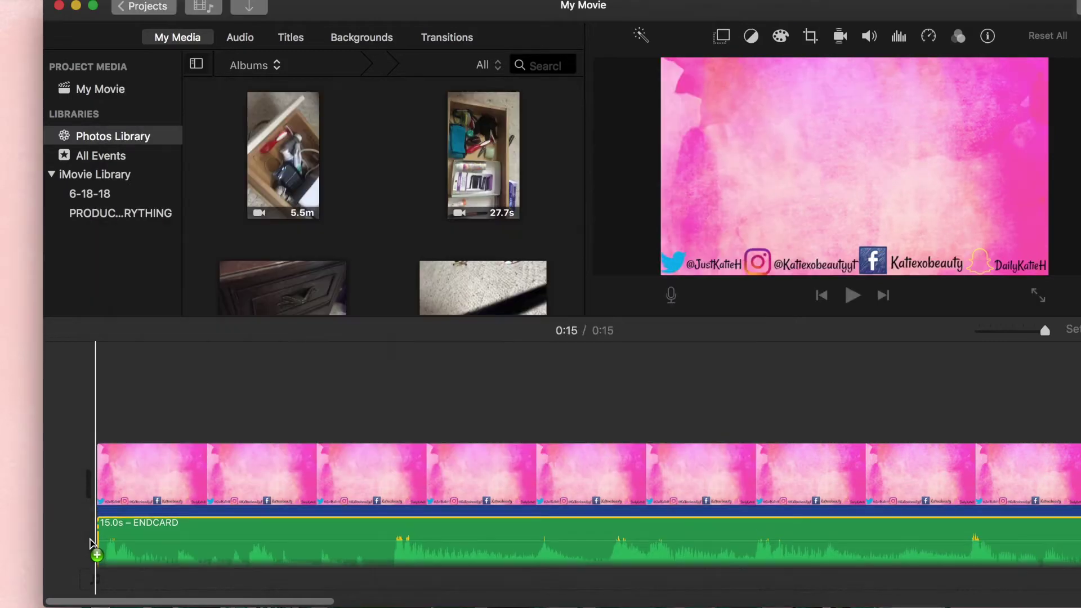
Step: Play the movie to the end of the ENDCARD audio, split the end card clip there and delete the leftover piece
key(space)
drag(116, 604, 362, 599)
scroll(549, 570, right, 15)
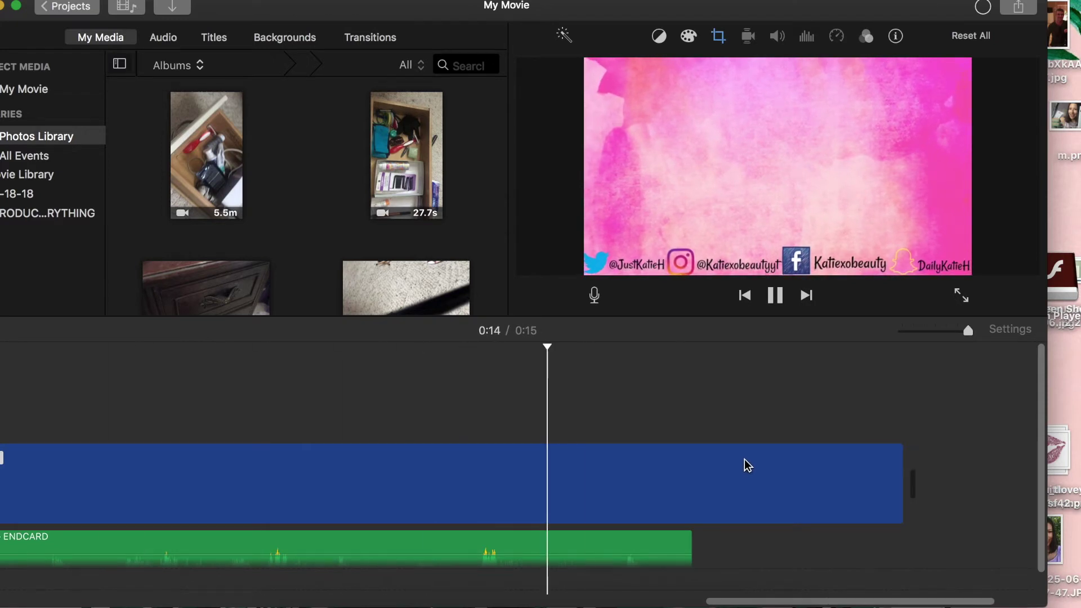
key(super+b)
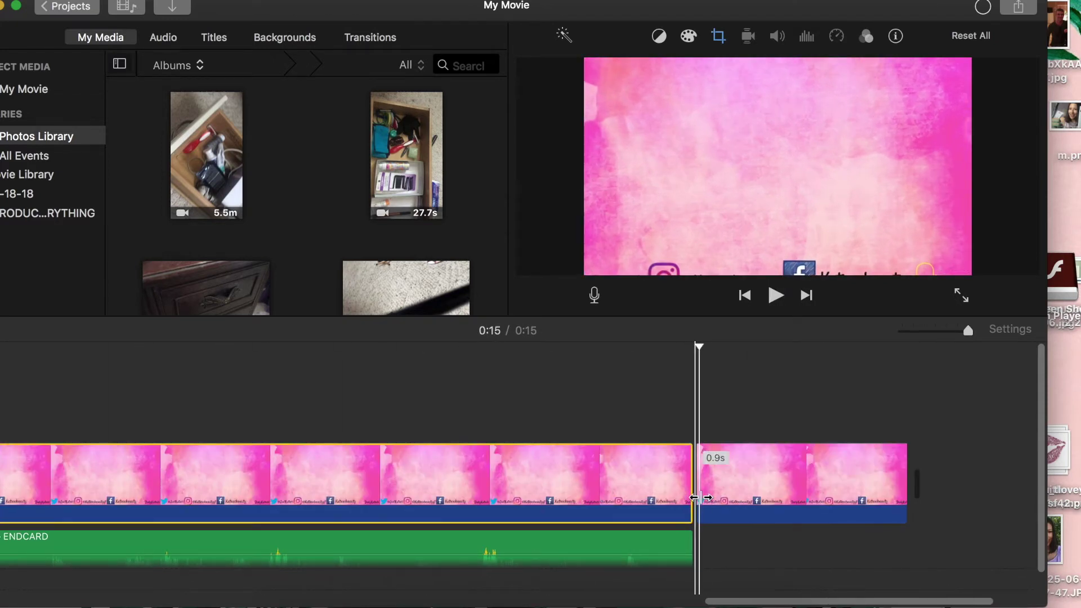
key(Delete)
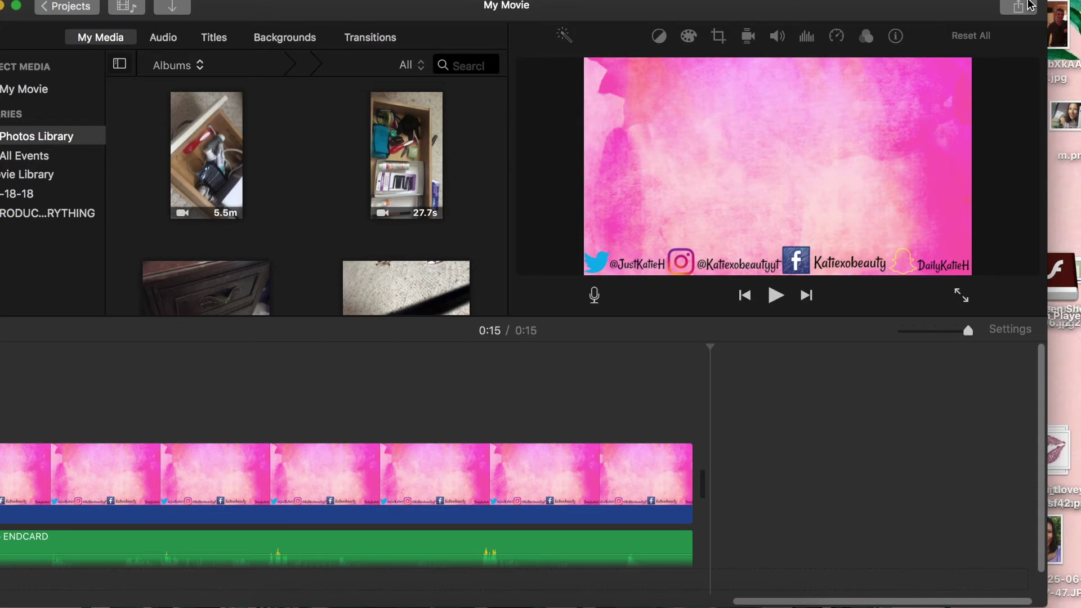
Step: Export the end card movie as a video and audio file named ENDCARD to the Desktop
click(1019, 7)
click(963, 182)
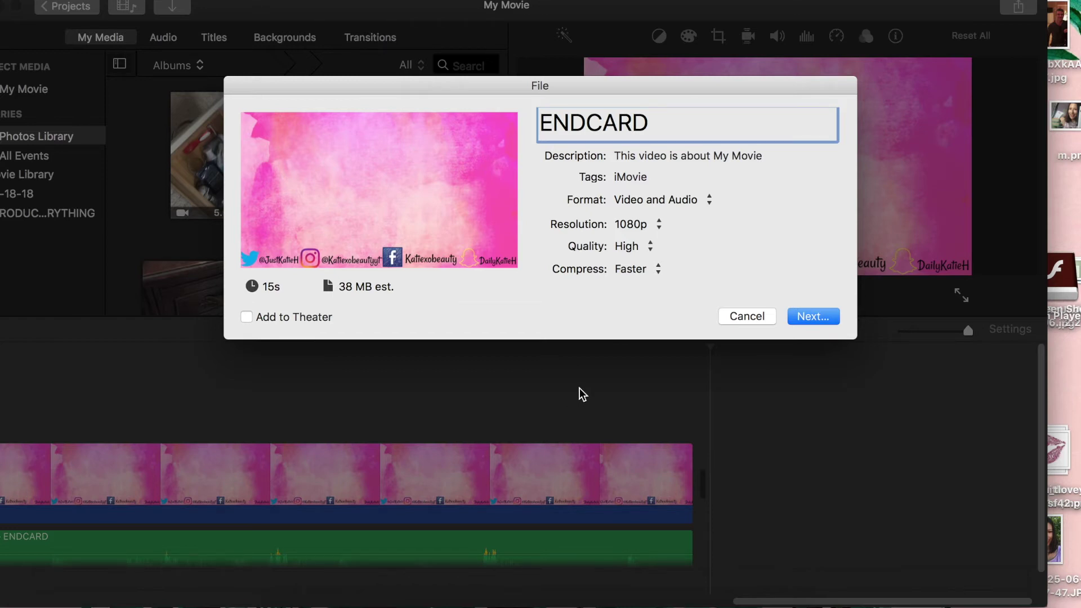
click(810, 317)
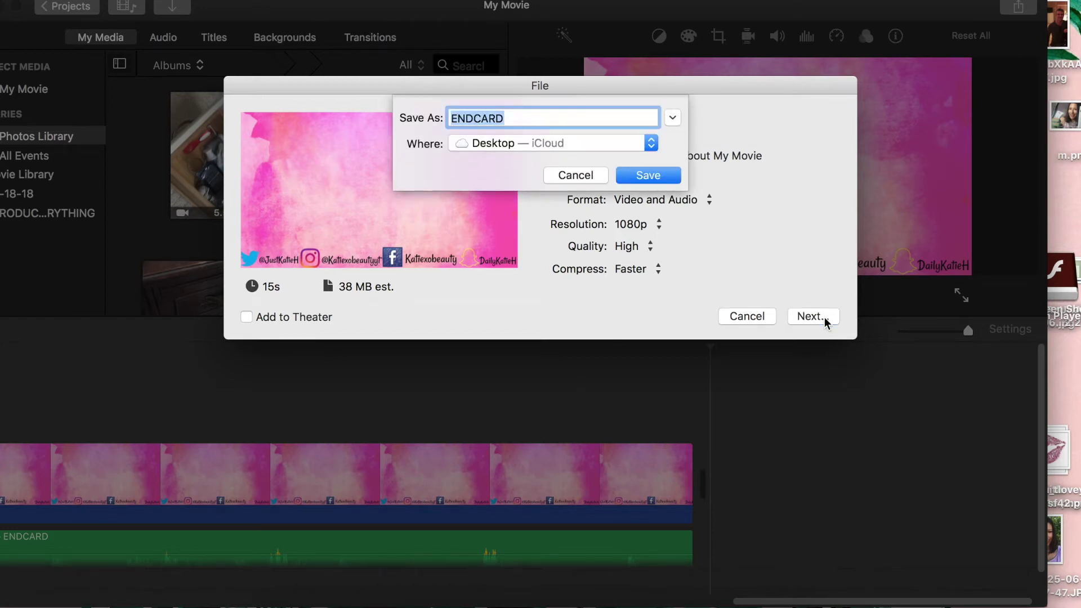
click(640, 177)
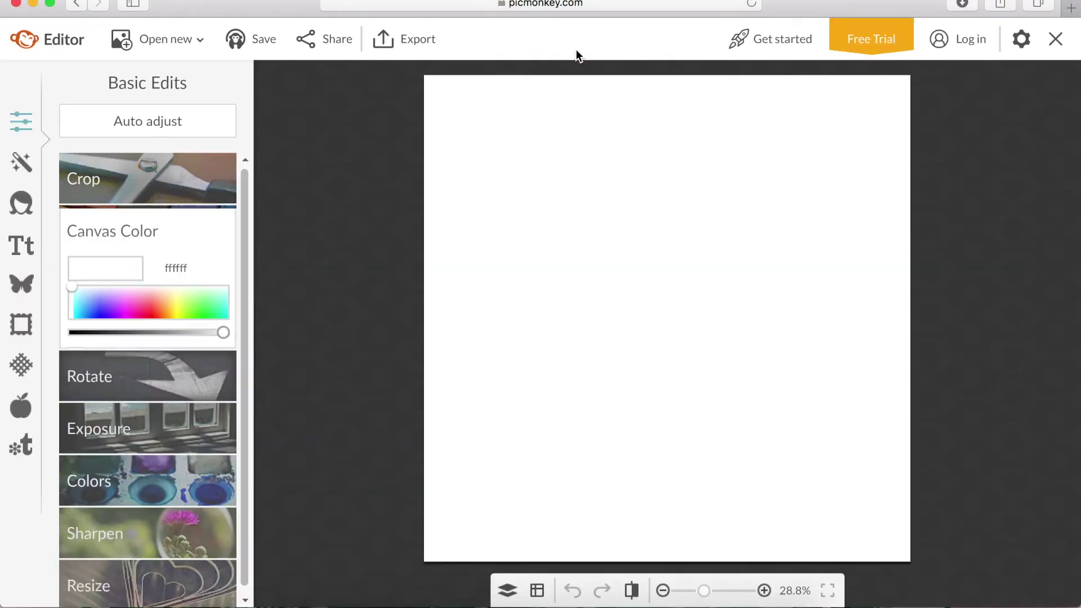
Step: Switch to PicMonkey, add the Twitter logo image as an overlay on the blank canvas and shrink it to icon size
click(22, 245)
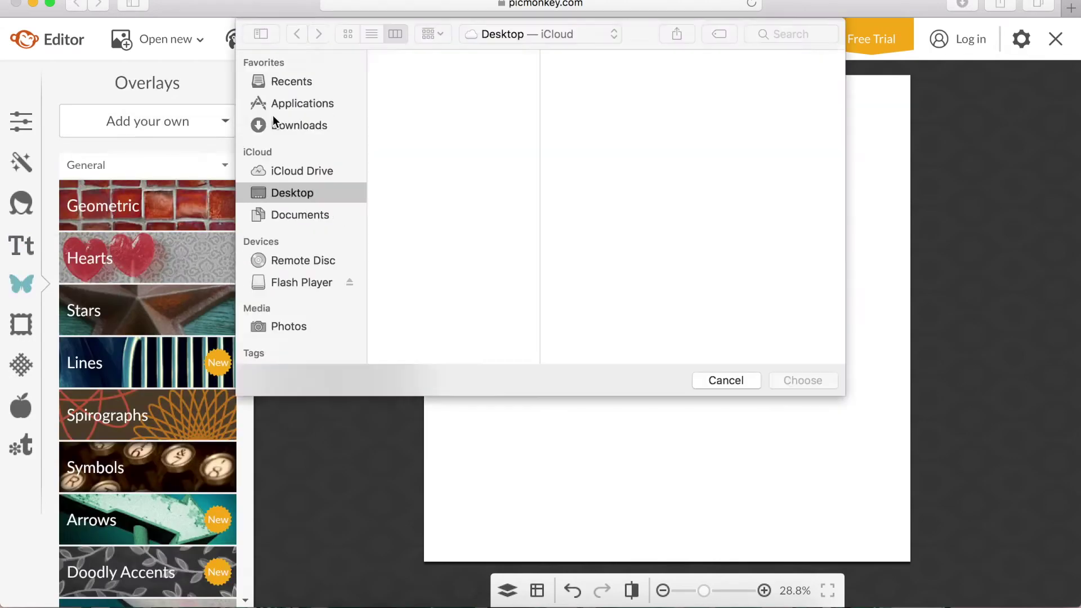
double_click(415, 356)
drag(866, 178, 504, 538)
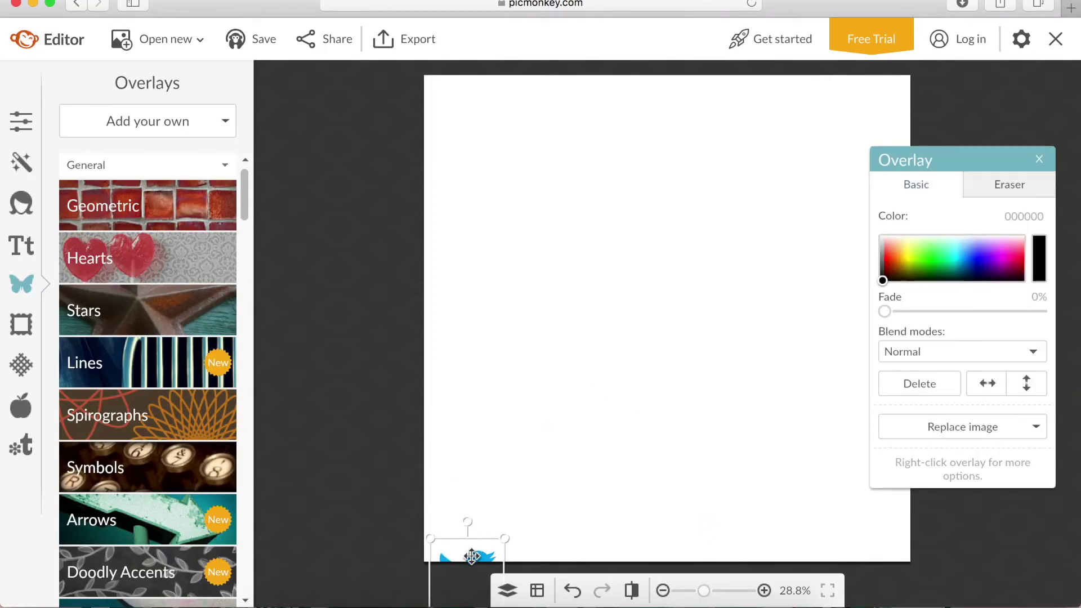
Step: Add the heading "FOLLOW ME!" above the Twitter logo and place the Twitter handle as text beside the logo
click(22, 246)
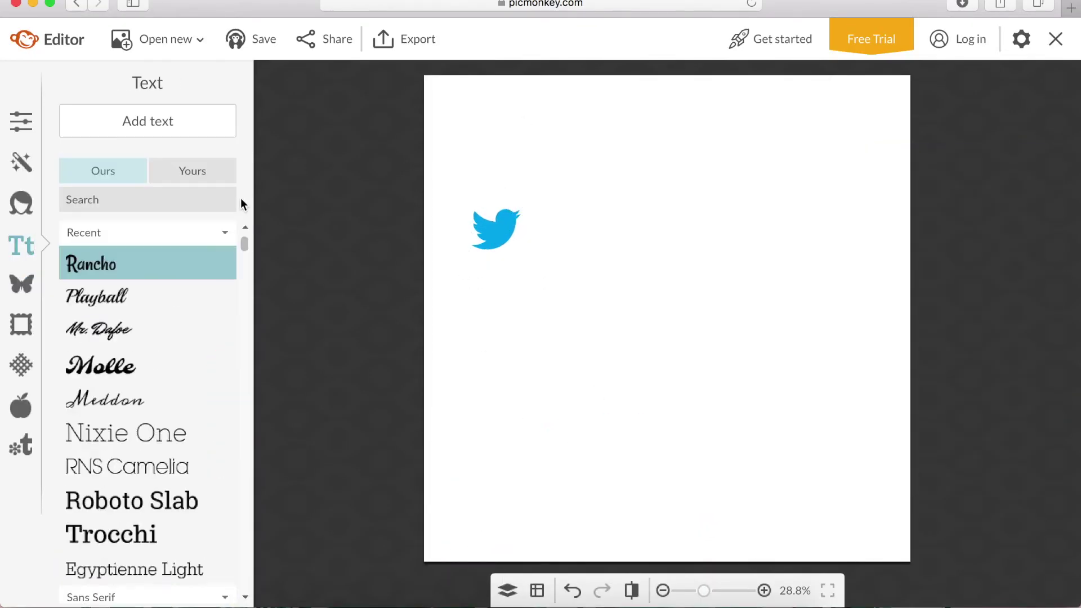
click(139, 130)
click(96, 330)
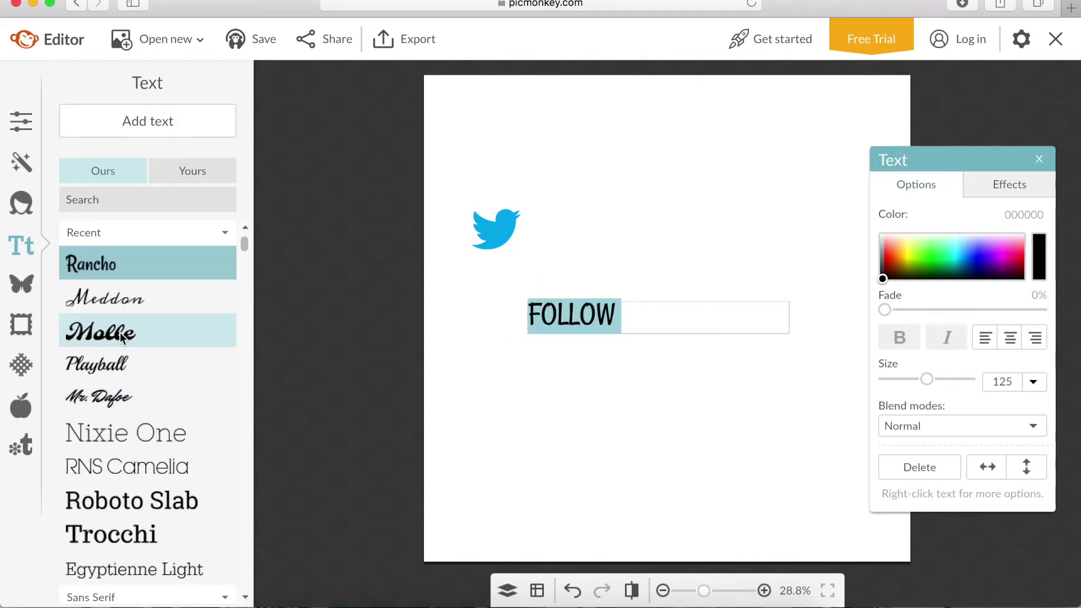
click(675, 378)
drag(628, 320, 575, 210)
drag(491, 218, 489, 198)
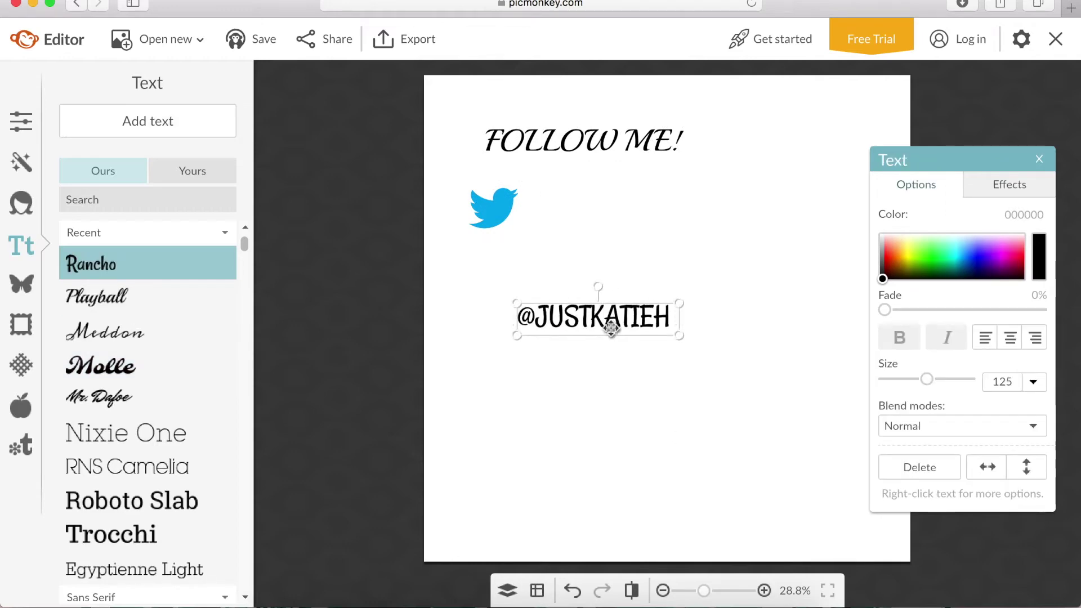
drag(611, 328, 617, 220)
click(770, 184)
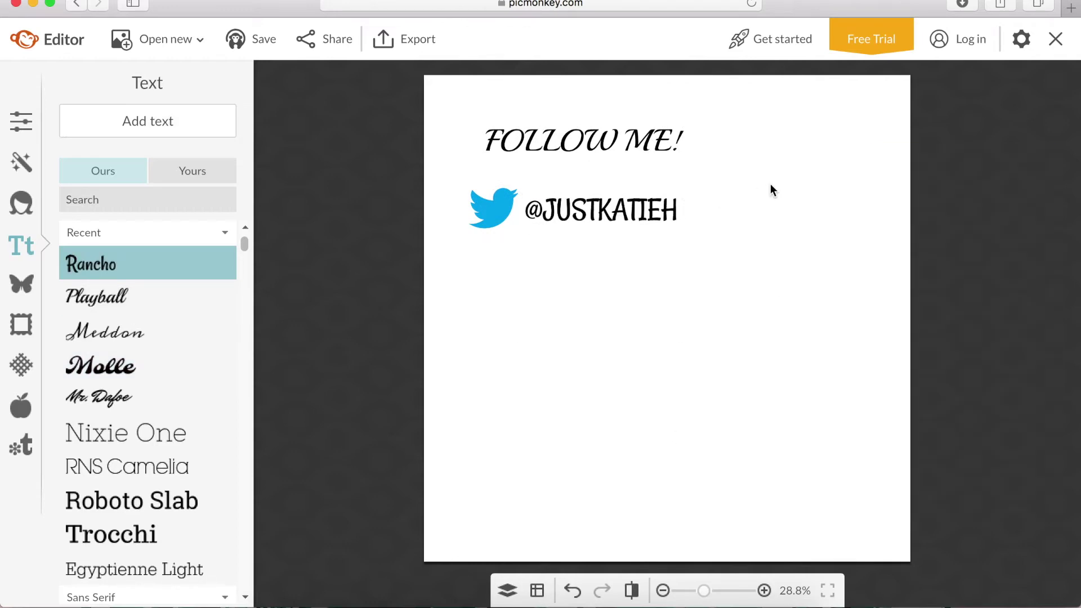
Step: Add the Instagram logo at icon size below the Twitter logo and place the Instagram handle beside it
click(21, 284)
click(147, 121)
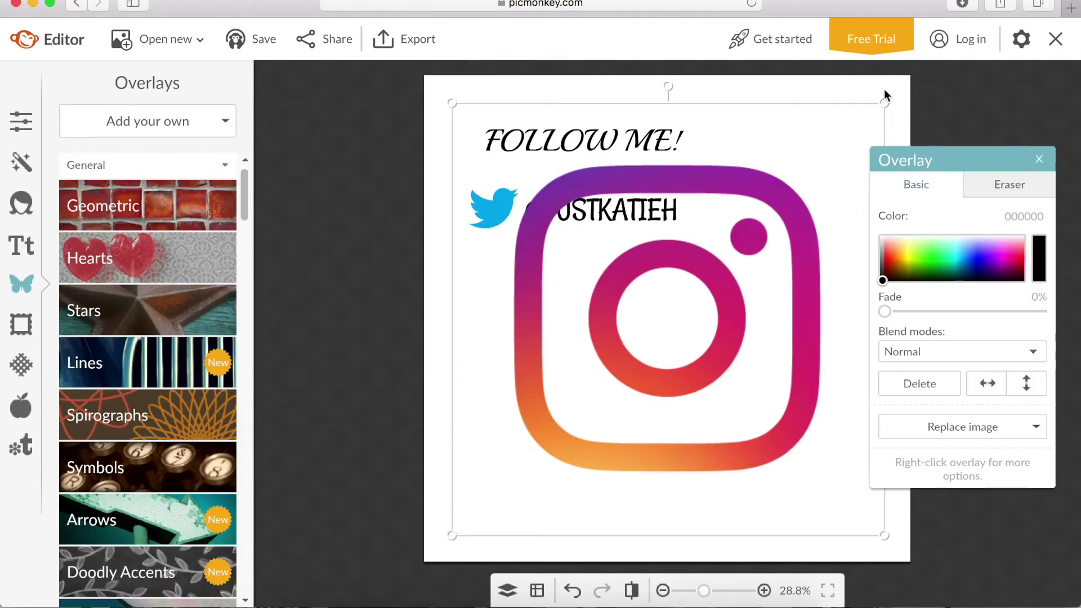
drag(884, 97, 598, 316)
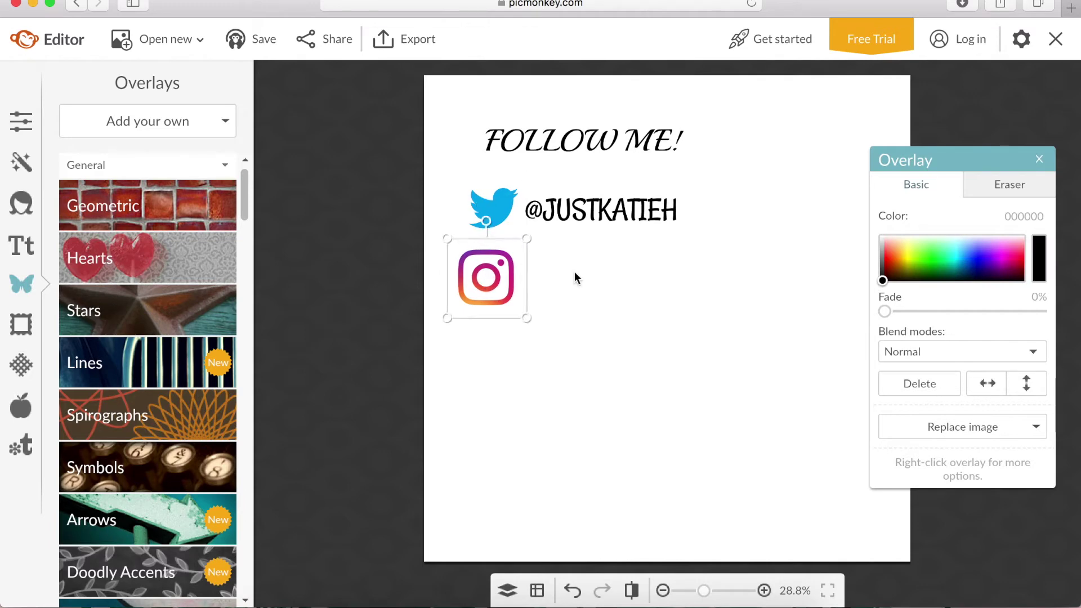
click(575, 278)
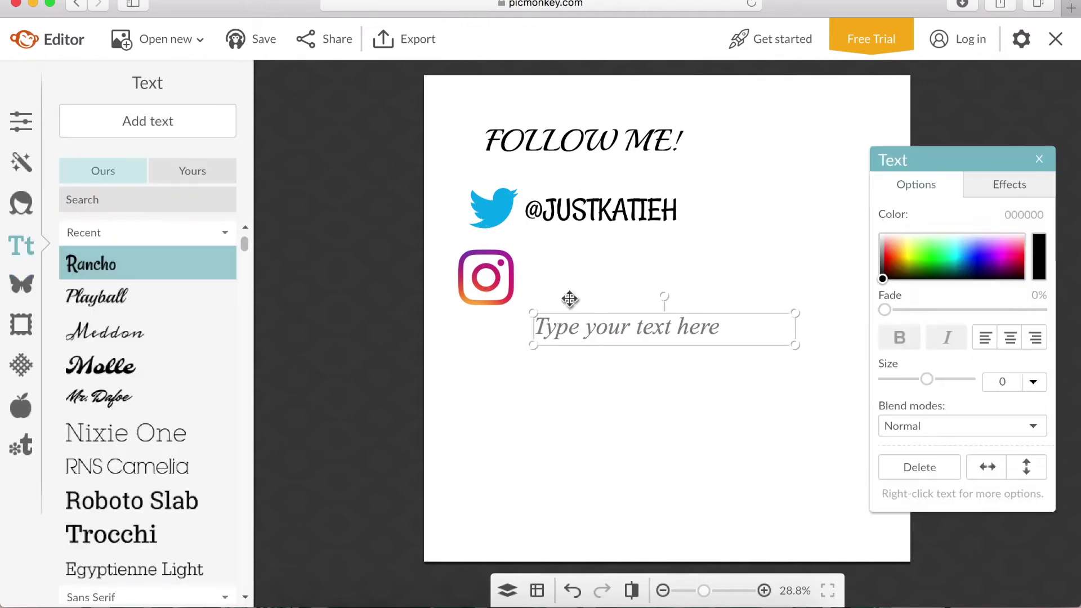
text(@KATIEXOBEAUTYYT)
click(654, 281)
drag(619, 329, 600, 283)
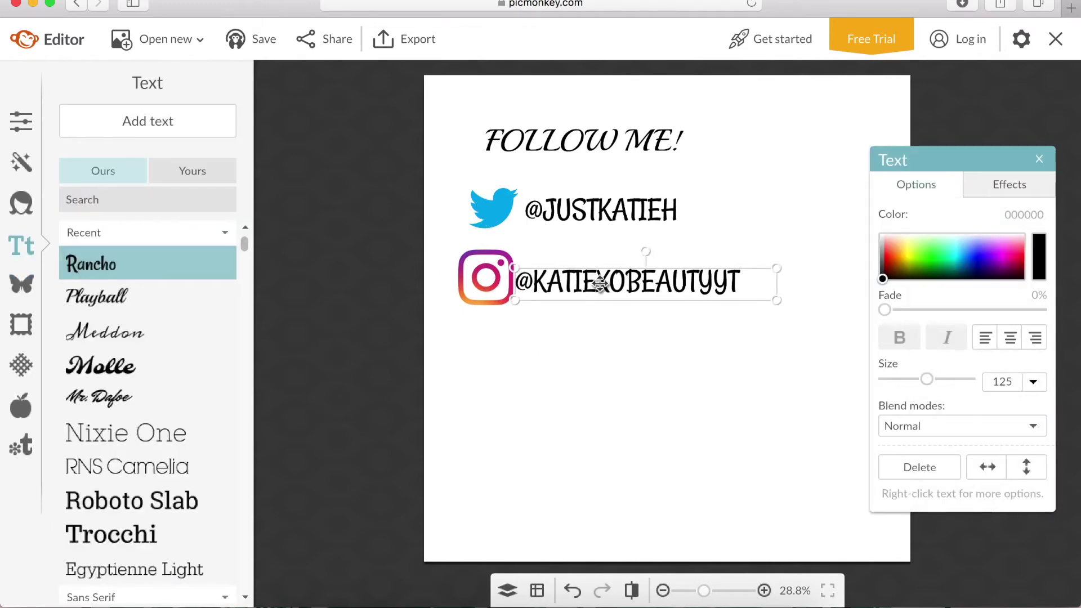
Step: Add the Facebook logo image as an overlay, shrink it and place it below the Instagram logo
click(22, 284)
click(137, 121)
double_click(391, 169)
drag(702, 244, 640, 347)
drag(601, 386, 488, 362)
click(575, 361)
Step: Add the Facebook page name as text beside the Facebook logo and enlarge it slightly
click(21, 245)
click(147, 121)
drag(622, 319, 625, 355)
click(698, 467)
drag(724, 342, 763, 334)
click(584, 482)
Step: Add the Snapchat ghost image from the Desktop as an overlay, shrink it and place it below the Facebook logo
click(147, 121)
click(29, 287)
click(147, 121)
click(135, 157)
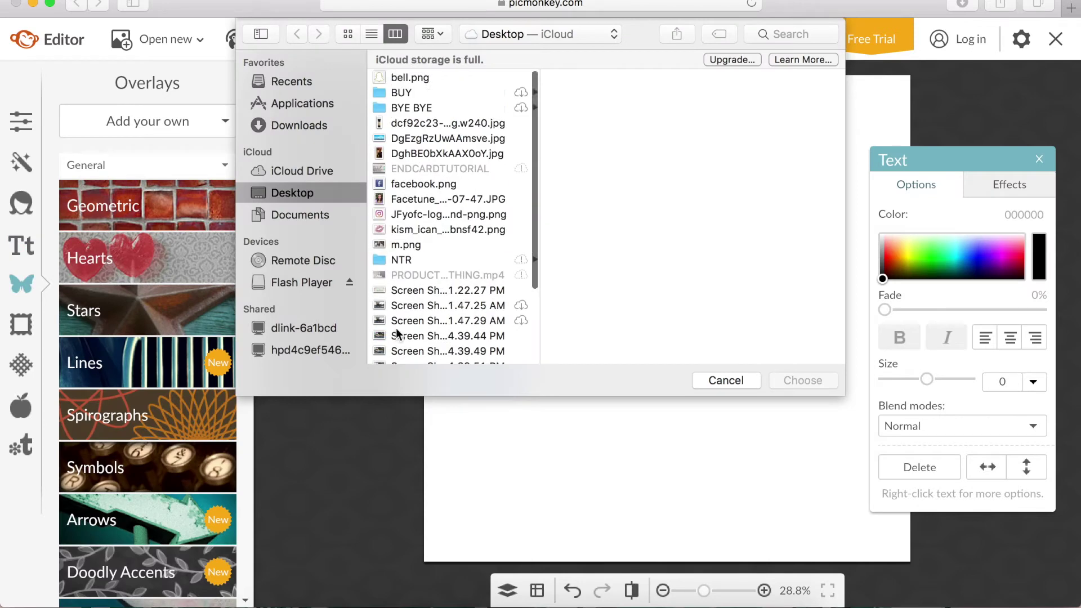
scroll(398, 333, down, 10)
double_click(401, 283)
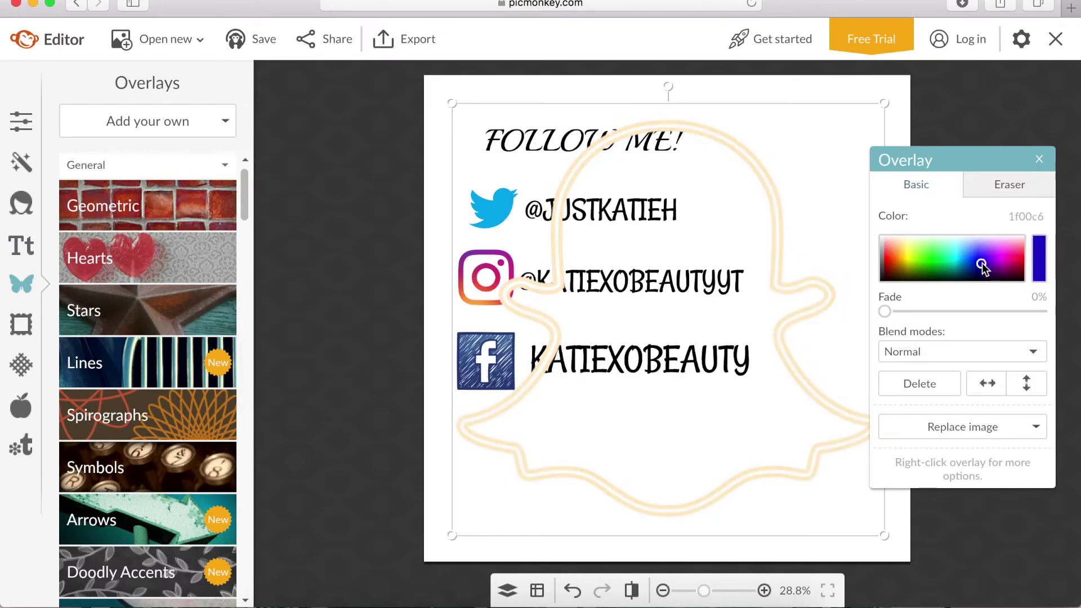
drag(881, 102, 578, 394)
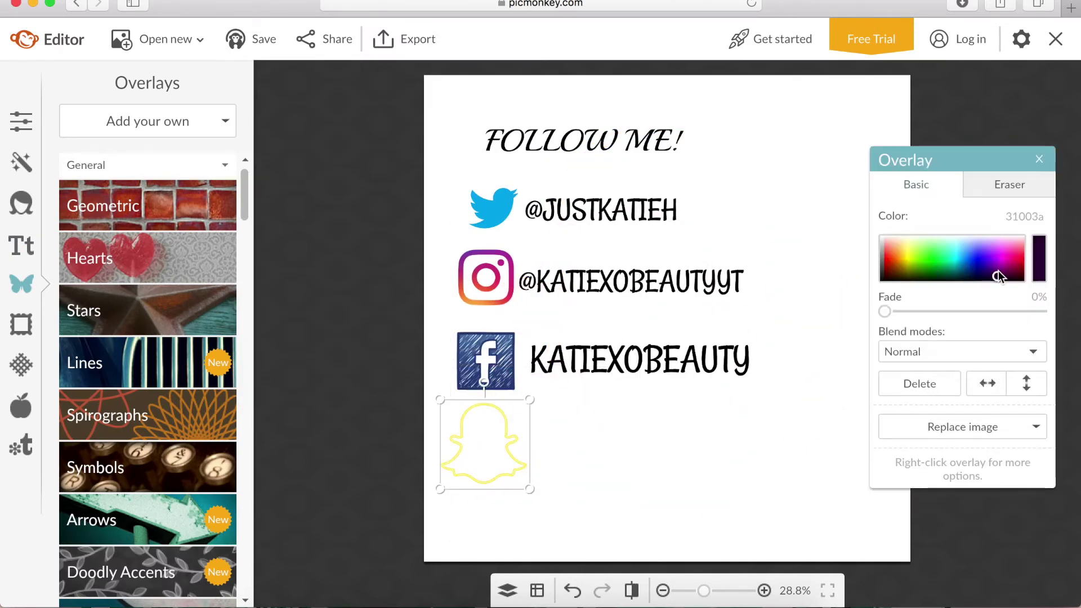
Step: Add the Snapchat username as text beside the Snapchat ghost logo
click(21, 246)
click(147, 121)
text(DAILY)
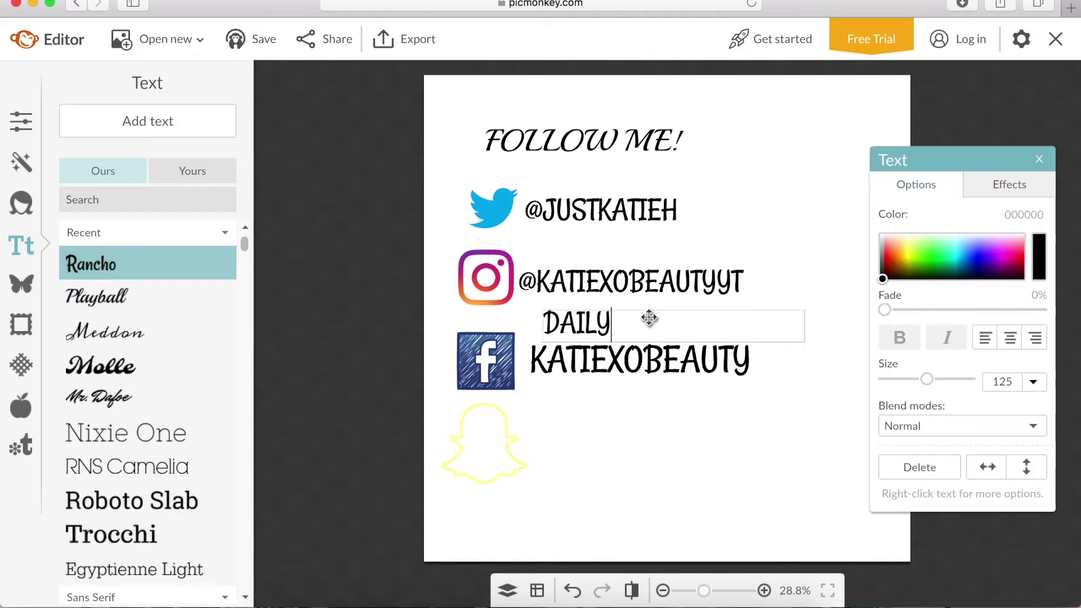
Step: Set the blend mode of the Snapchat logo overlay to Multiply
click(483, 444)
click(962, 351)
scroll(907, 392, down, 2)
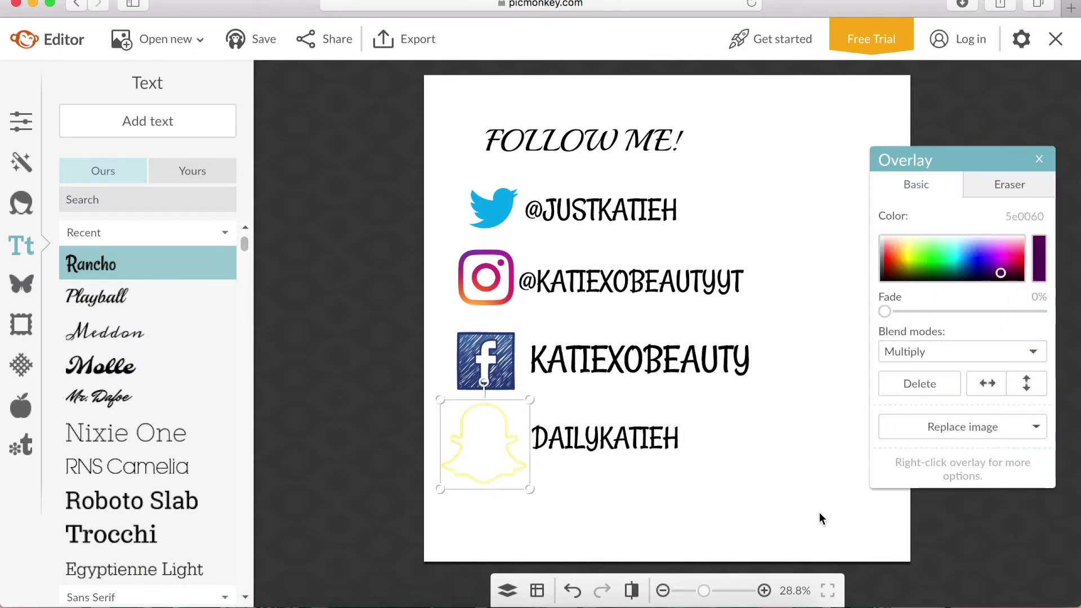
Step: Search the web for "MAKE PICTURES TRANSPARENT" and start choosing a Desktop screenshot for LunaPic's Transparent Background tool
key(super+t)
text(MAKE PICTURES TRANSPARENT)
key(Return)
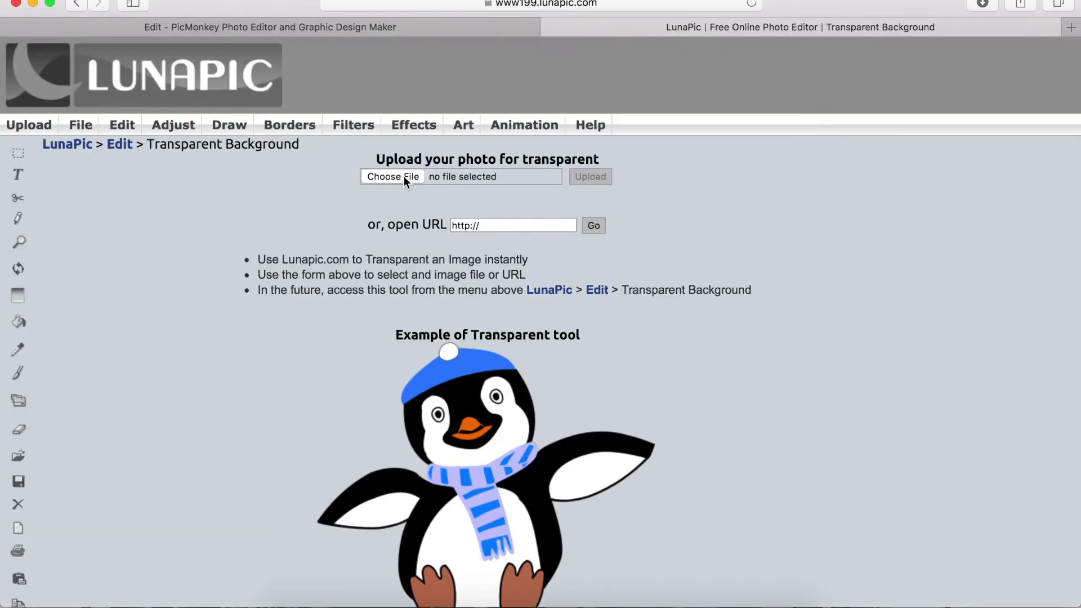
click(403, 177)
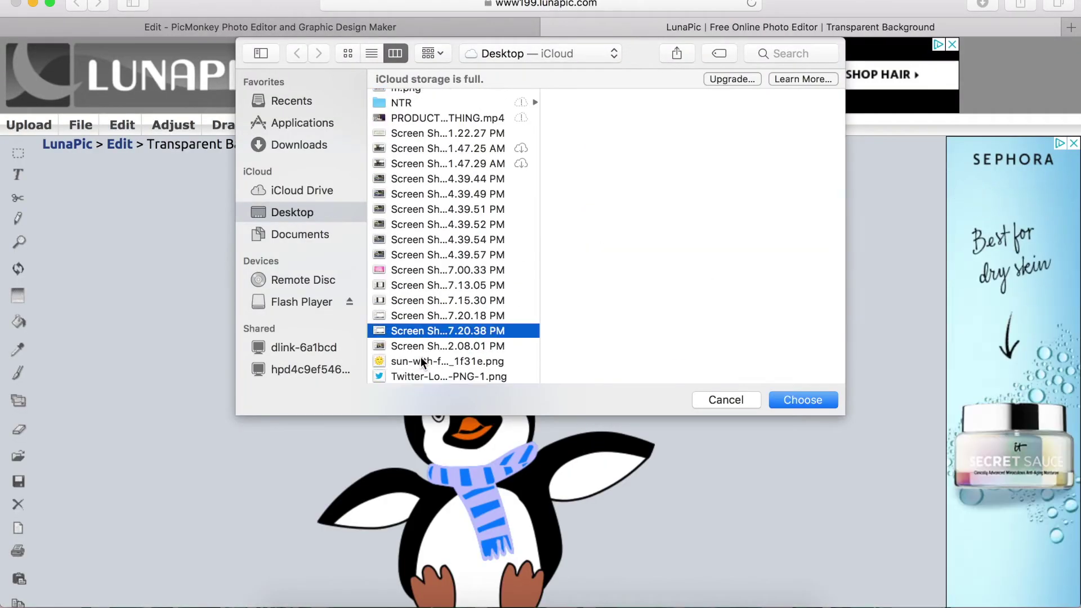
key(Up)
key(Up)
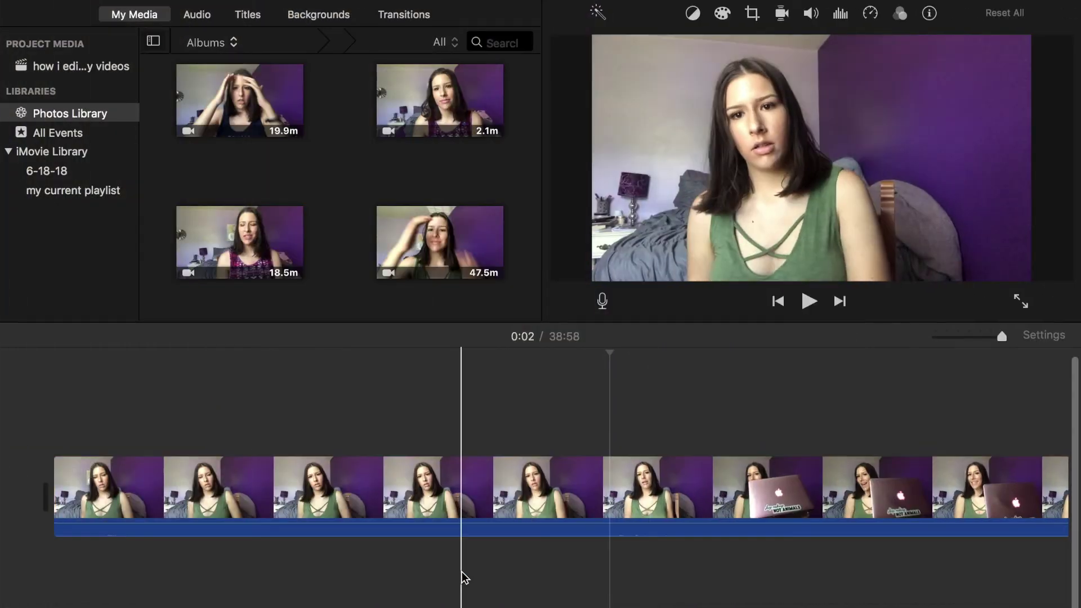
Step: In iMovie, set the talking clip's volume to 400% with other clips' volume lowered, and preview the movie full screen
click(922, 490)
click(810, 13)
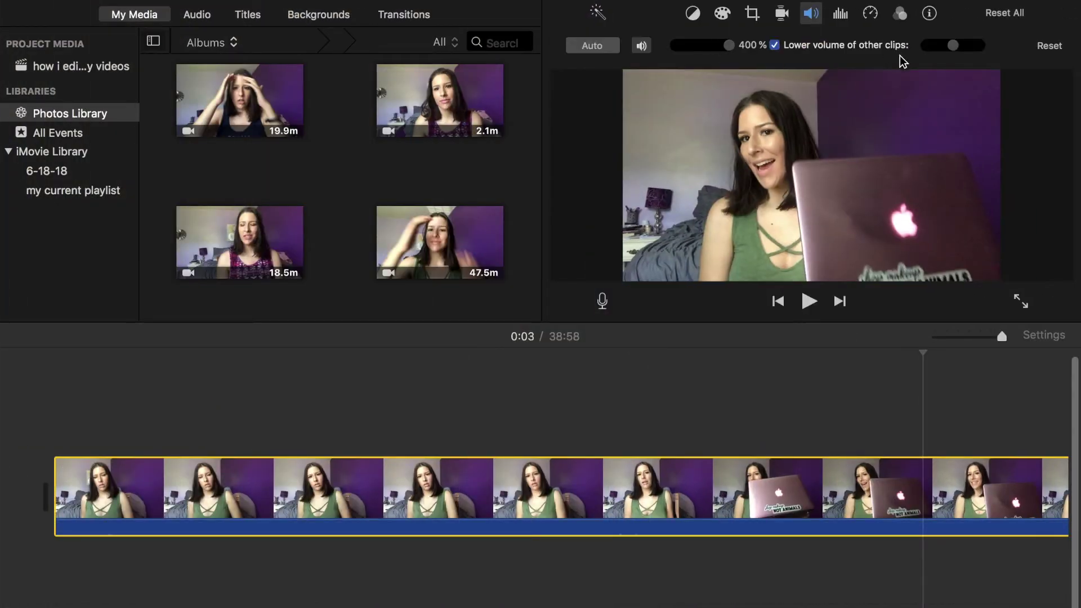
scroll(761, 495, right, 10)
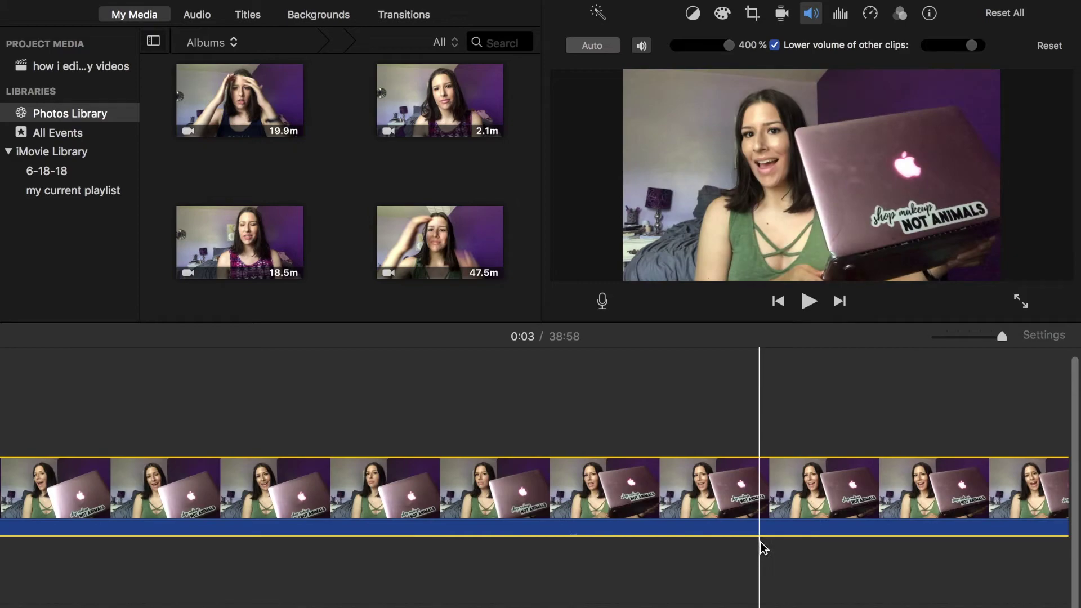
click(761, 547)
click(1021, 304)
key(space)
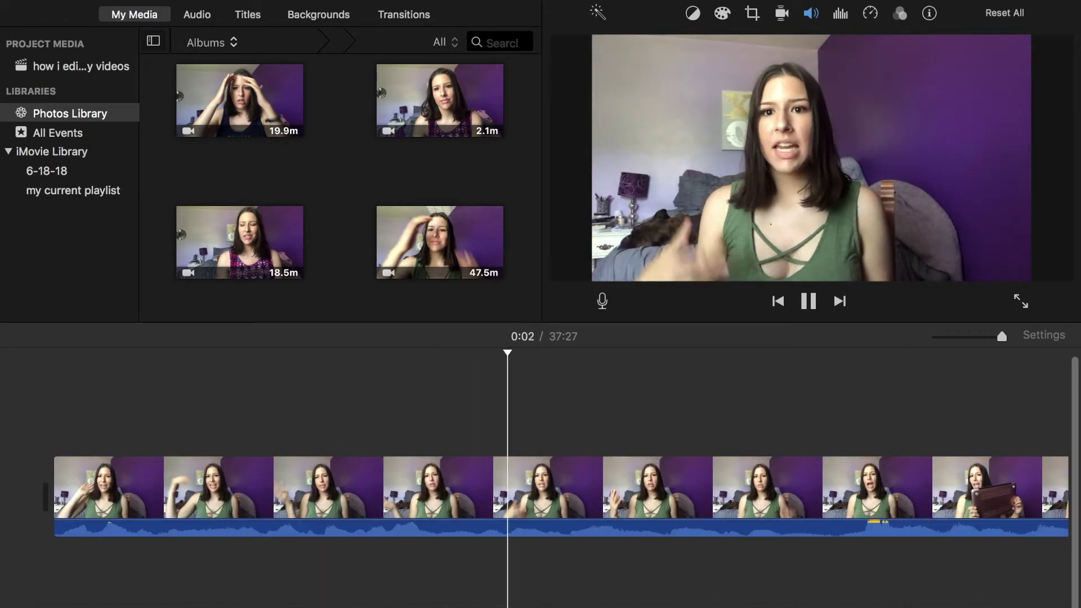
Step: Play through the opening footage and split the clip around the pauses near 0:12 and 0:16
key(space)
key(super+b)
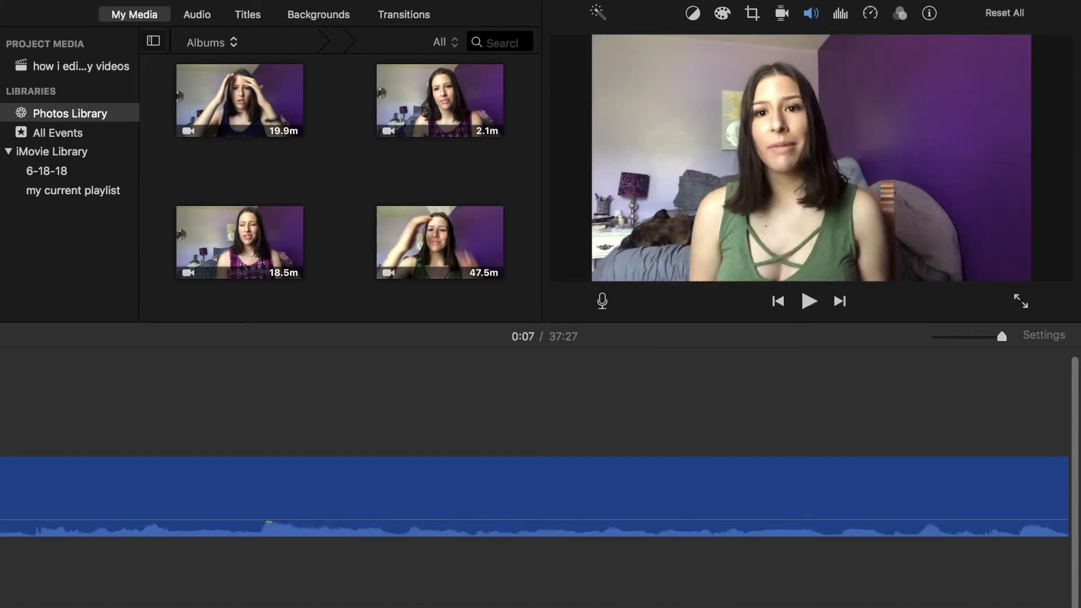
key(space)
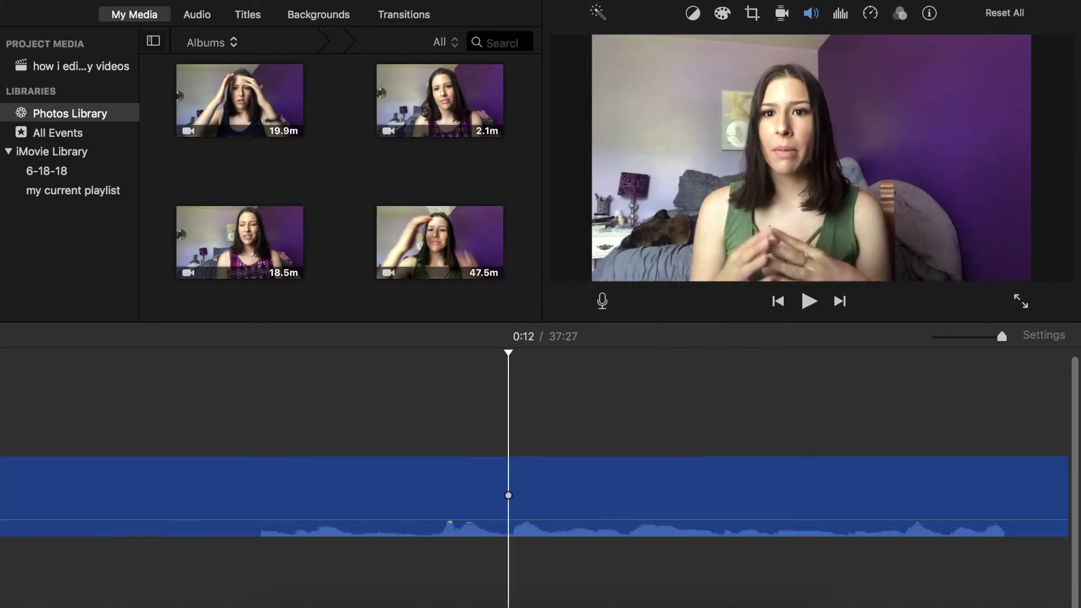
key(space)
key(super+b)
key(super+b)
click(766, 499)
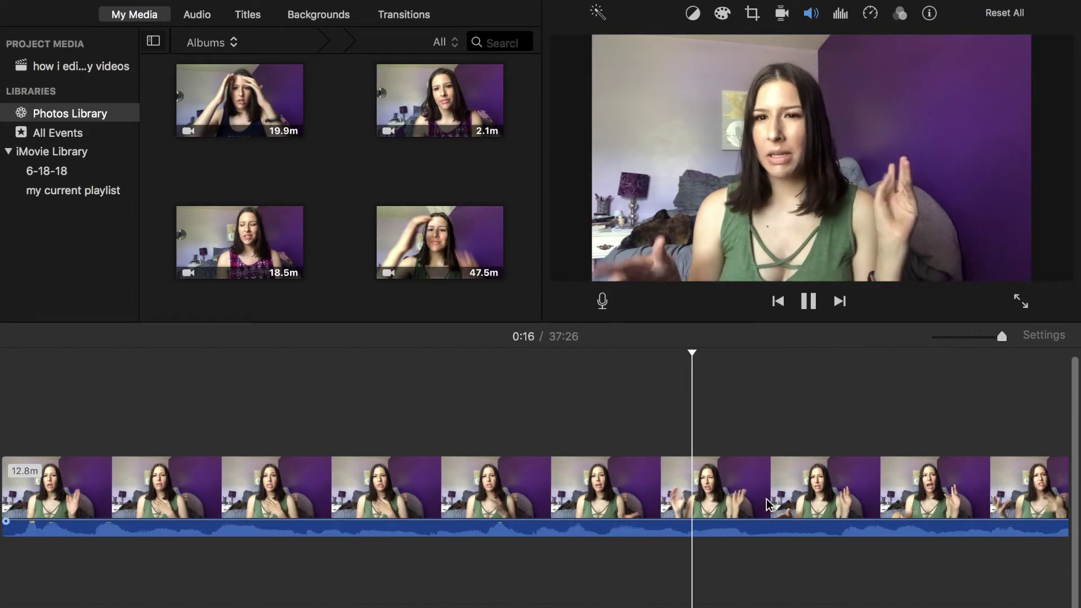
key(super+b)
key(space)
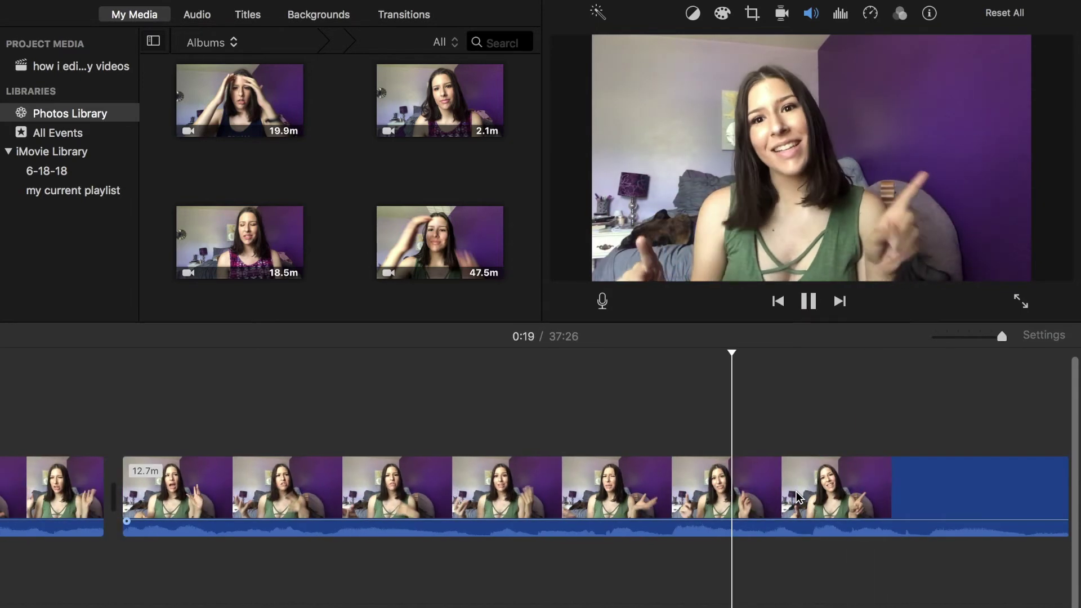
Step: Split the footage at about 0:20, delete the unwanted piece and resume playback
scroll(1064, 587, left, 5)
click(478, 580)
key(super+b)
click(448, 506)
key(Delete)
key(space)
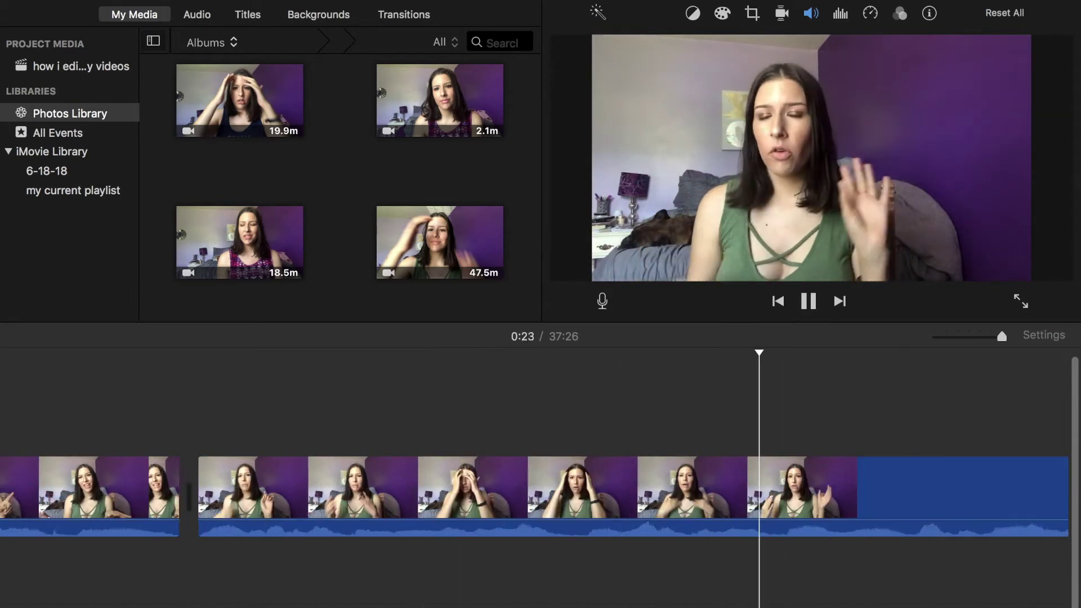
Step: Split the footage again near 0:27, delete the unwanted piece and resume playback
click(547, 555)
key(super+b)
click(527, 501)
key(Delete)
key(space)
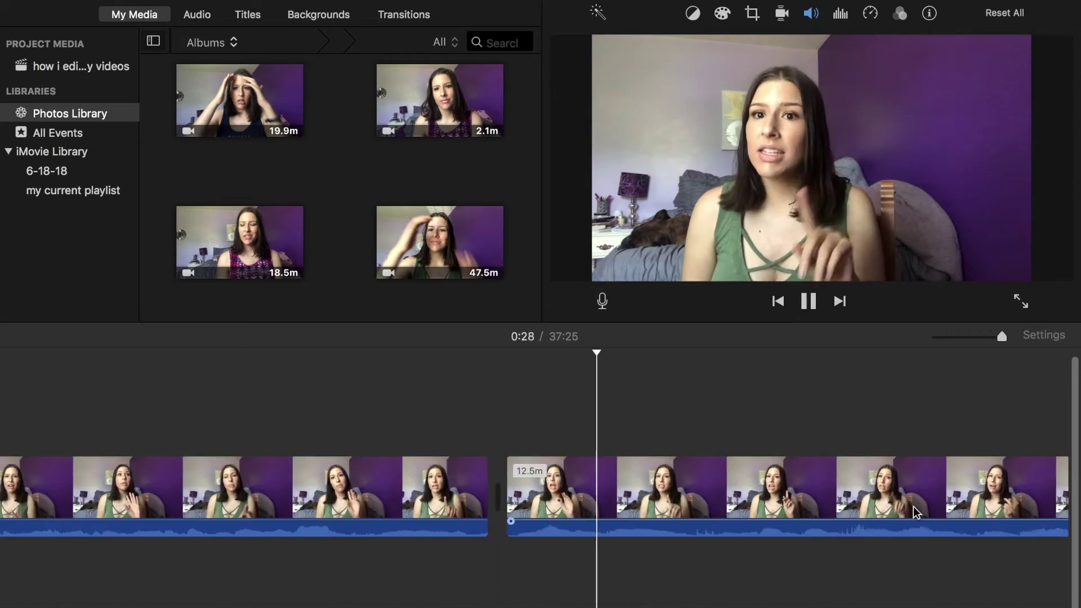
Step: Split the footage at about 0:31 and delete the 3.3-second piece before the split
key(space)
key(space)
click(403, 563)
key(super+b)
click(340, 472)
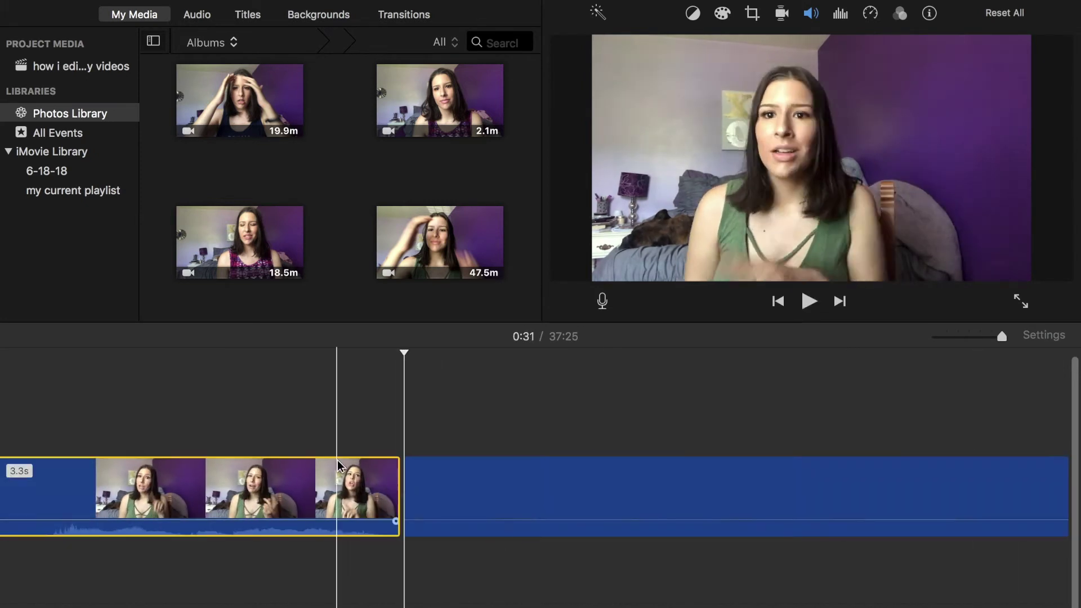
key(Delete)
Step: Play on through the footage and cut out the pauses near 0:31 and 0:37
click(270, 571)
key(space)
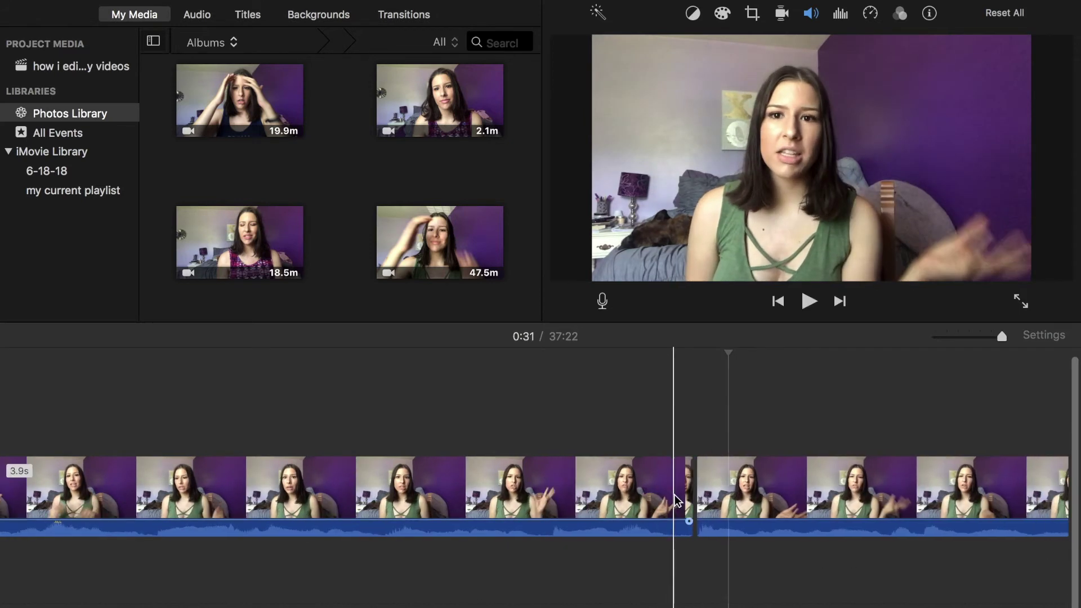
key(space)
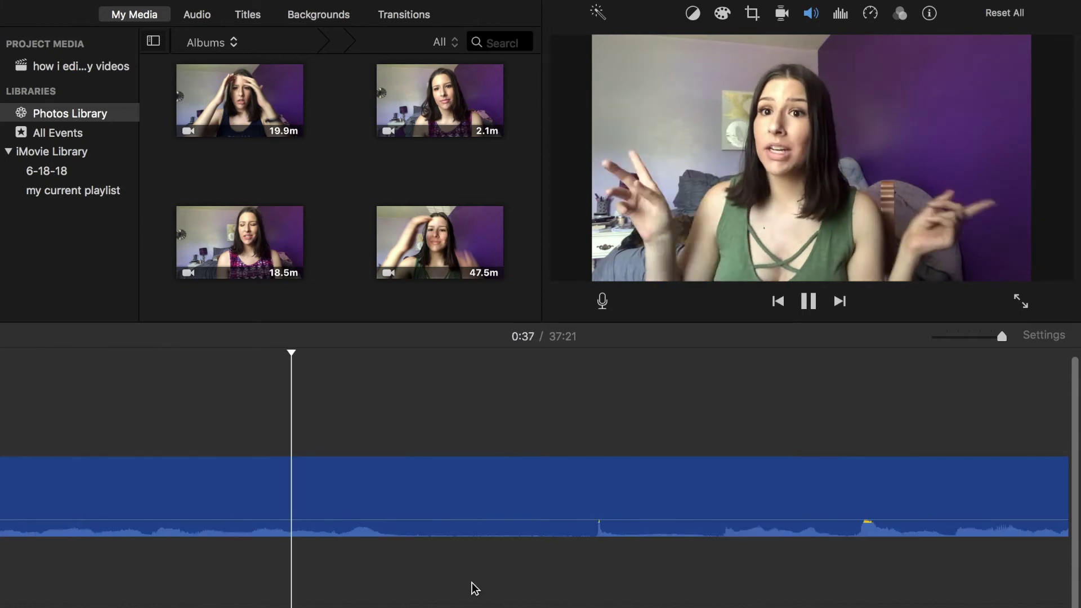
click(726, 534)
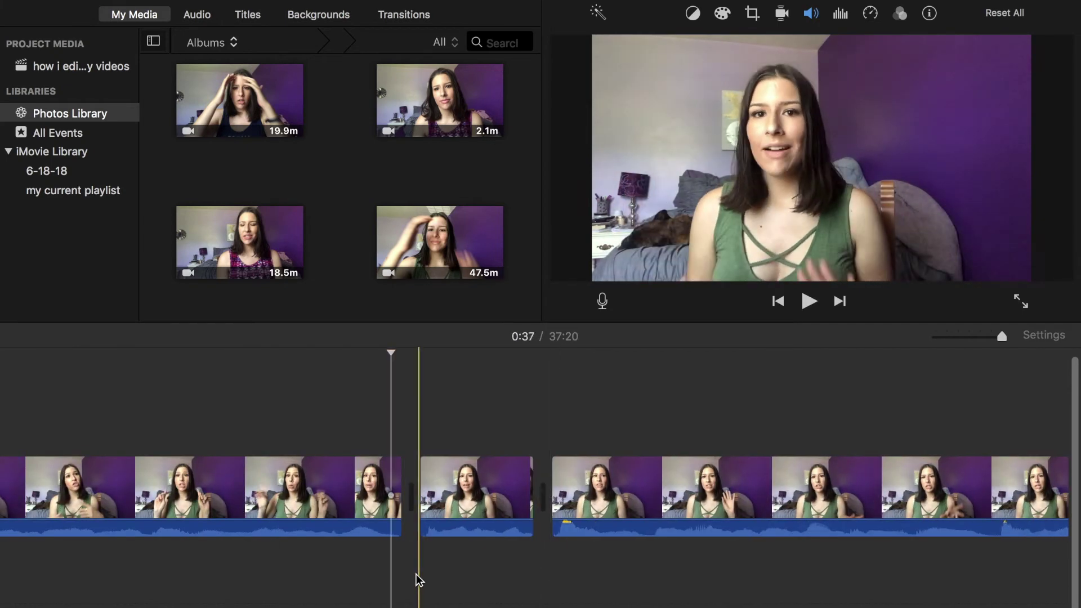
Step: Split the footage around 0:43, delete the 0.3-second piece and resume playback
key(space)
key(super+b)
key(super+b)
click(336, 495)
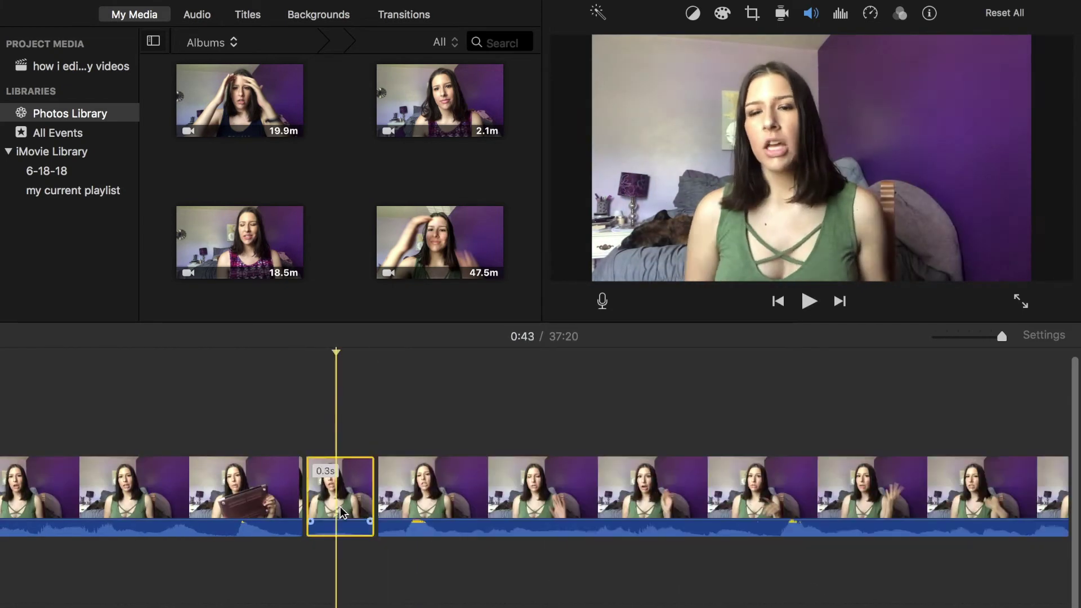
key(Delete)
key(space)
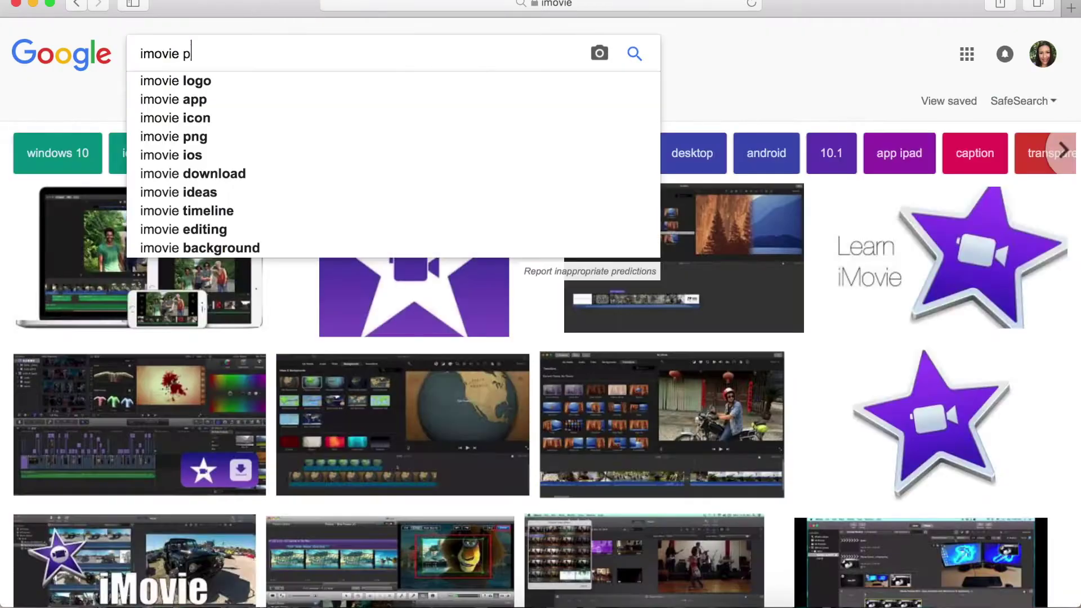
Step: Search Google Images for "imovie png", open a star logo result and return to iMovie
text(ng)
key(Return)
click(422, 283)
click(639, 606)
Step: Place the star logo above the footage at about 0:44 and enlarge its picture-in-picture frame over the purple wall
drag(175, 388, 903, 396)
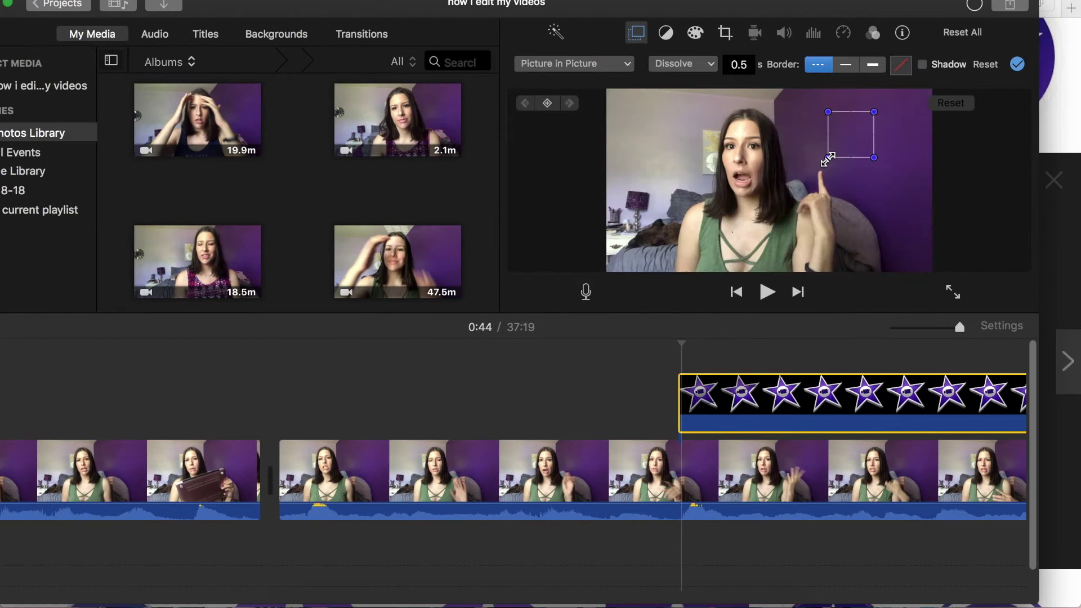
drag(874, 168, 977, 184)
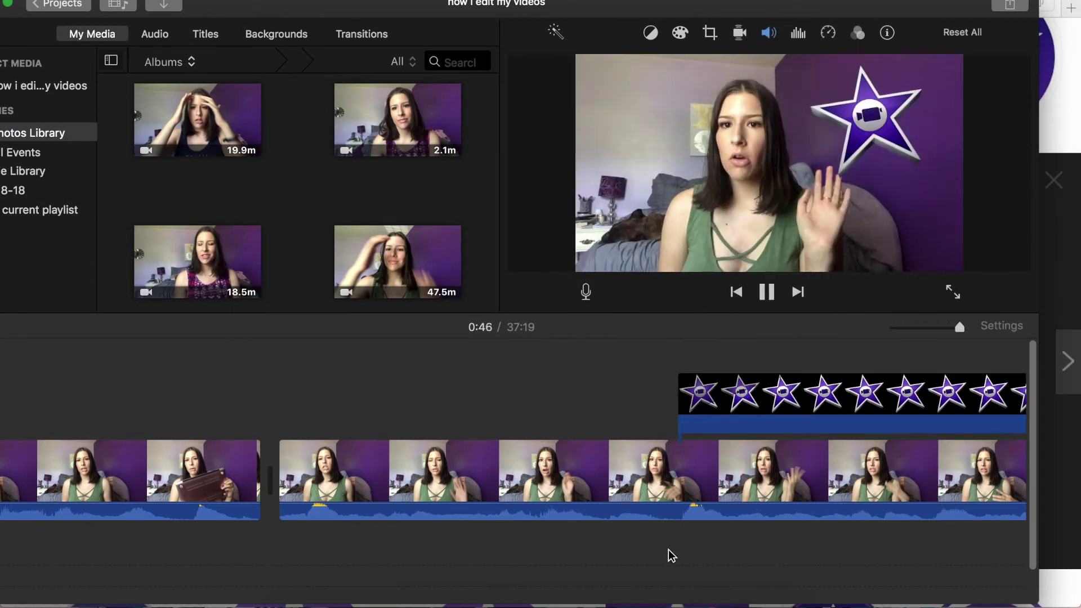
key(super+b)
click(431, 489)
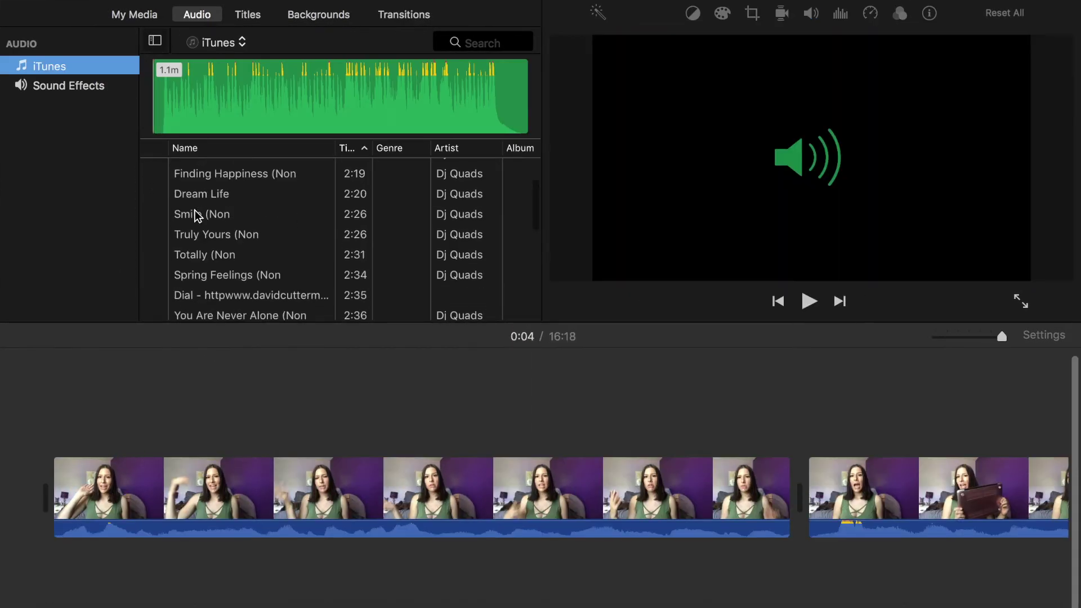
Step: Add the Good Starts track beneath the beginning of the video and play the first seconds with the music
scroll(186, 192, up, 3)
click(152, 169)
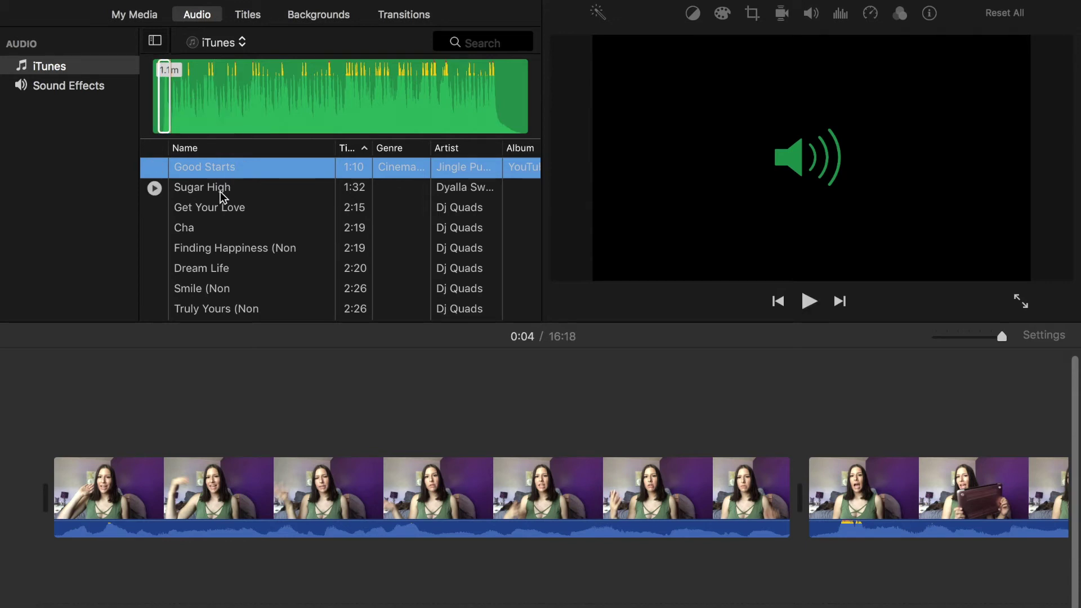
drag(484, 107, 43, 535)
key(space)
key(space)
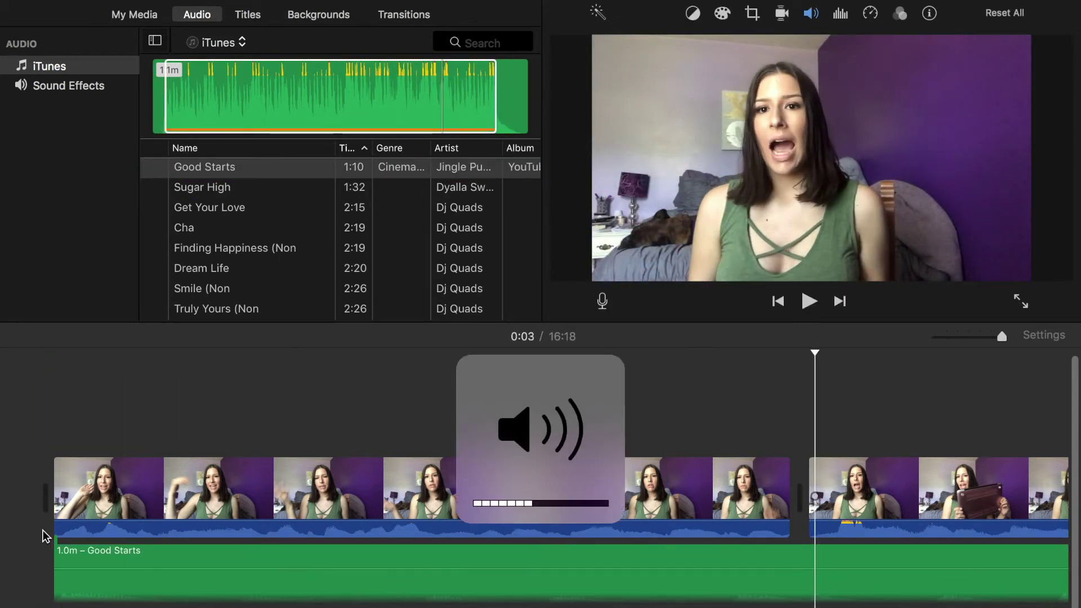
key(space)
key(space)
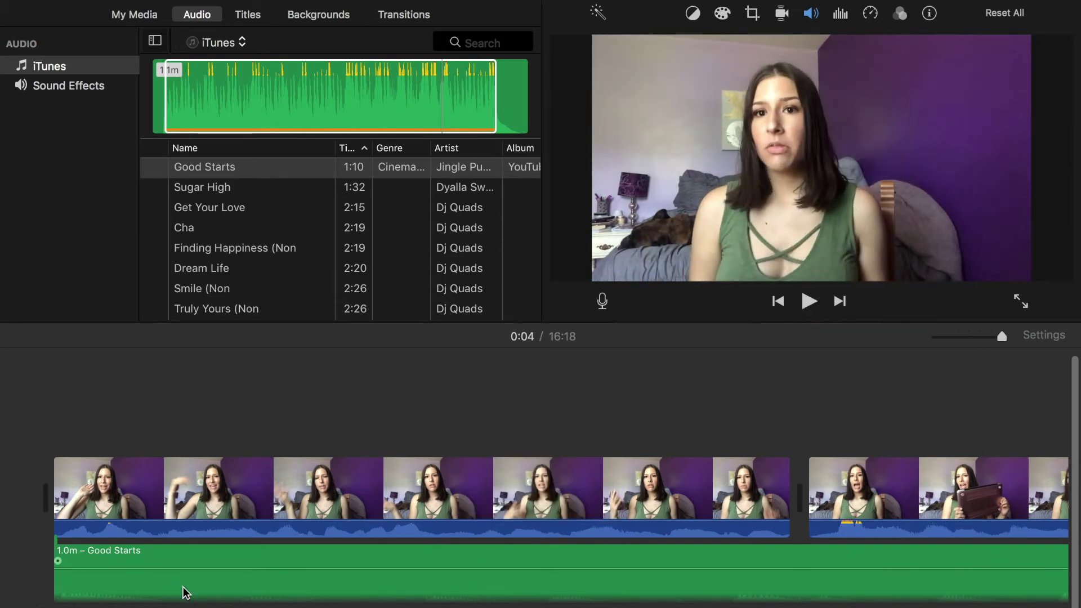
Step: Preview the Get Your Love and Cha tracks and add the selected part of Cha after the Good Starts clip
scroll(183, 591, right, 15)
scroll(535, 507, right, 10)
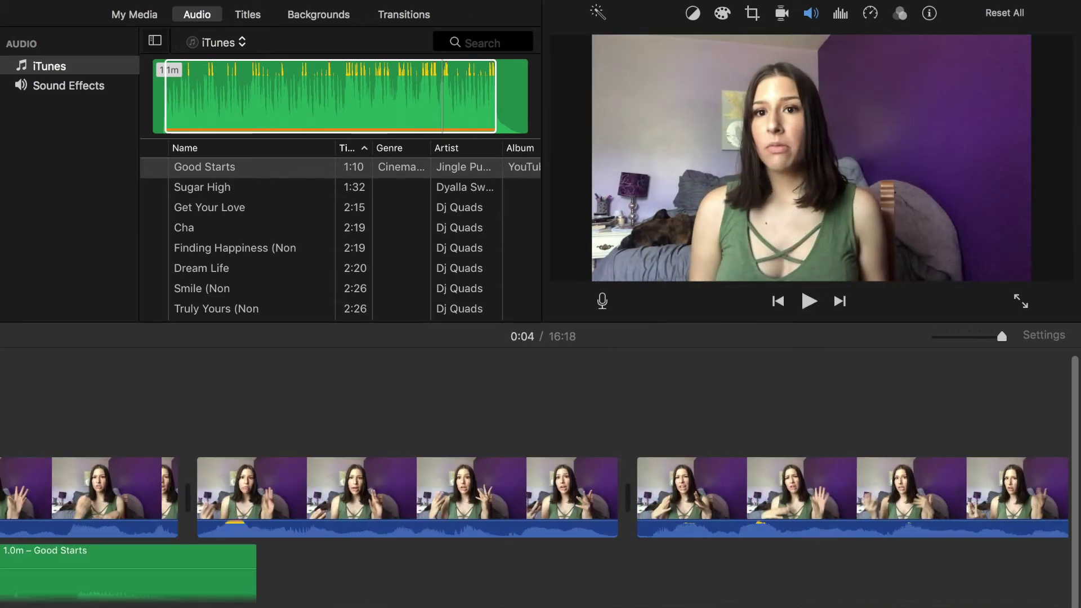
click(154, 208)
click(152, 230)
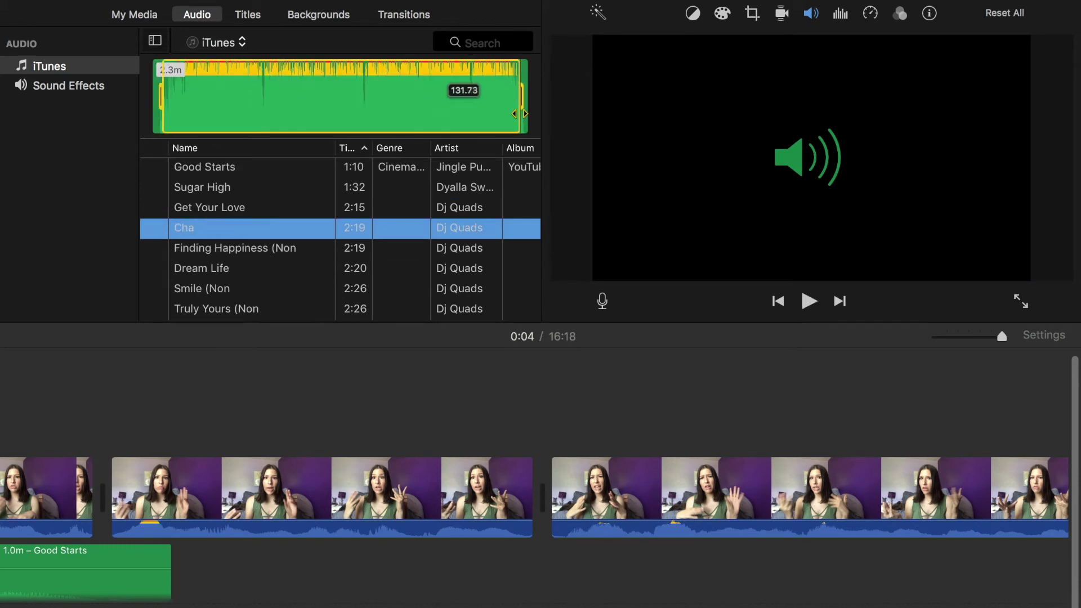
drag(519, 114, 195, 582)
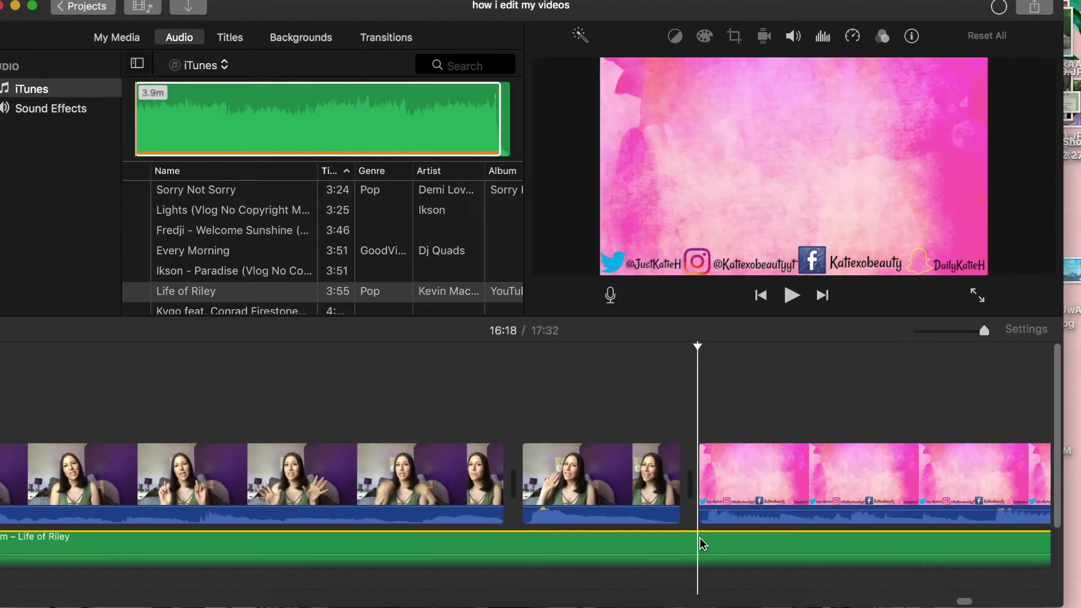
Step: Place imageedit_1_3382045637.png from the yt folder above the first clip at the start of the timeline and close the folder window
drag(968, 601, 2, 597)
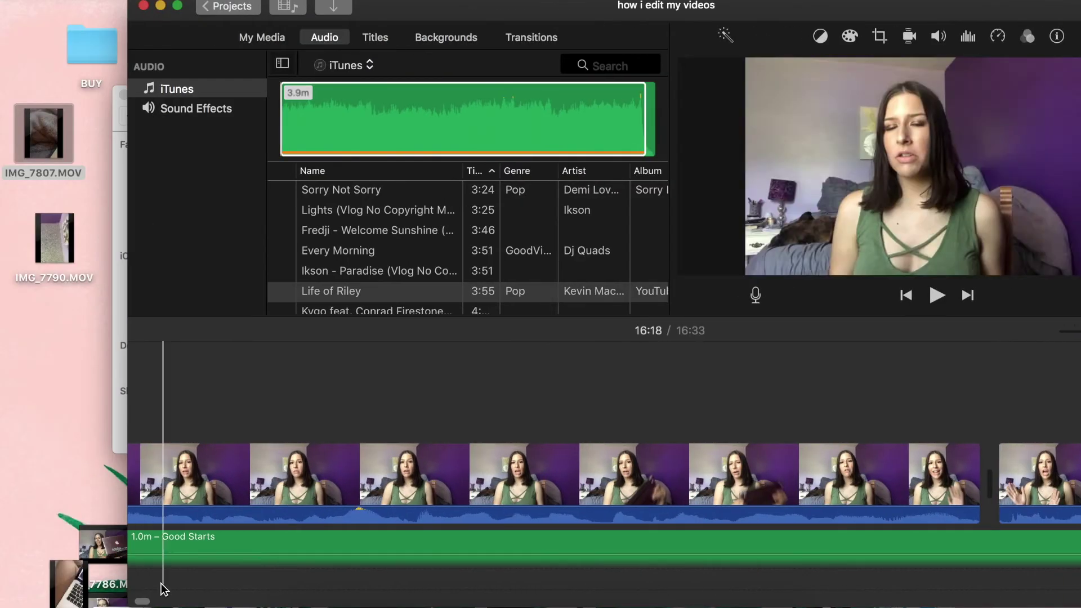
scroll(24, 572, left, 10)
click(299, 606)
click(319, 350)
drag(222, 99, 662, 52)
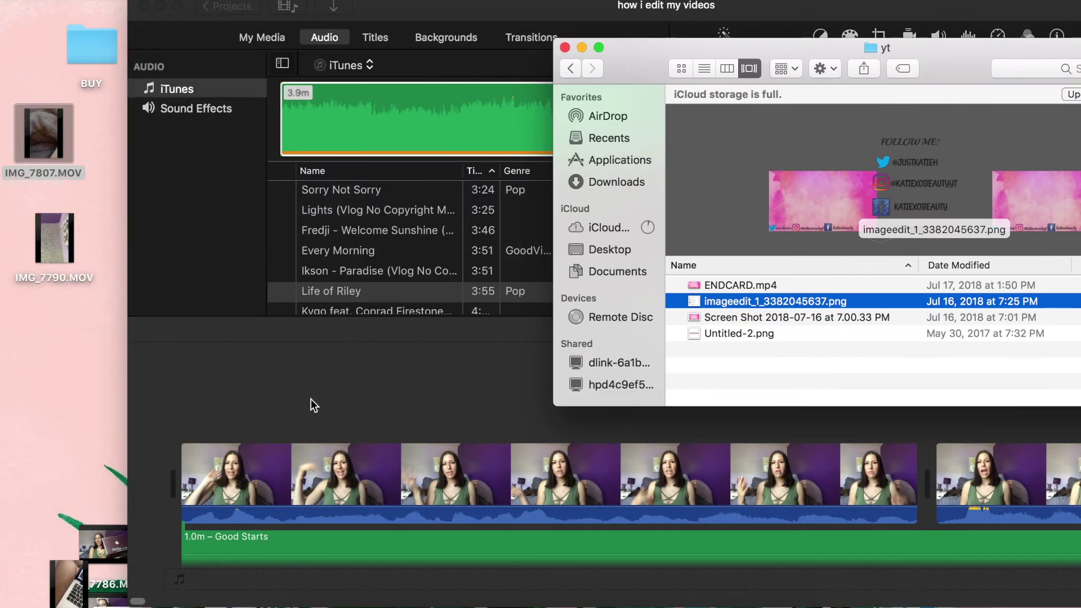
drag(256, 341, 190, 414)
click(564, 48)
Step: Extend the social media overlay across the first three clips and set it to Picture in Picture
drag(1001, 331, 935, 331)
drag(137, 426, 256, 433)
click(214, 409)
click(616, 68)
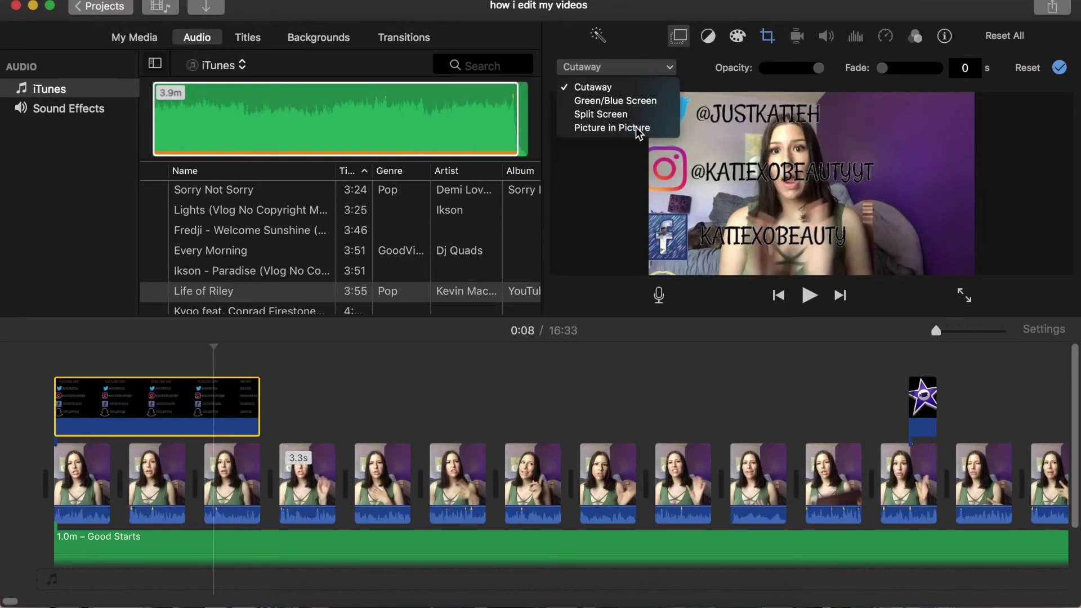
click(637, 128)
click(768, 37)
click(603, 68)
click(678, 35)
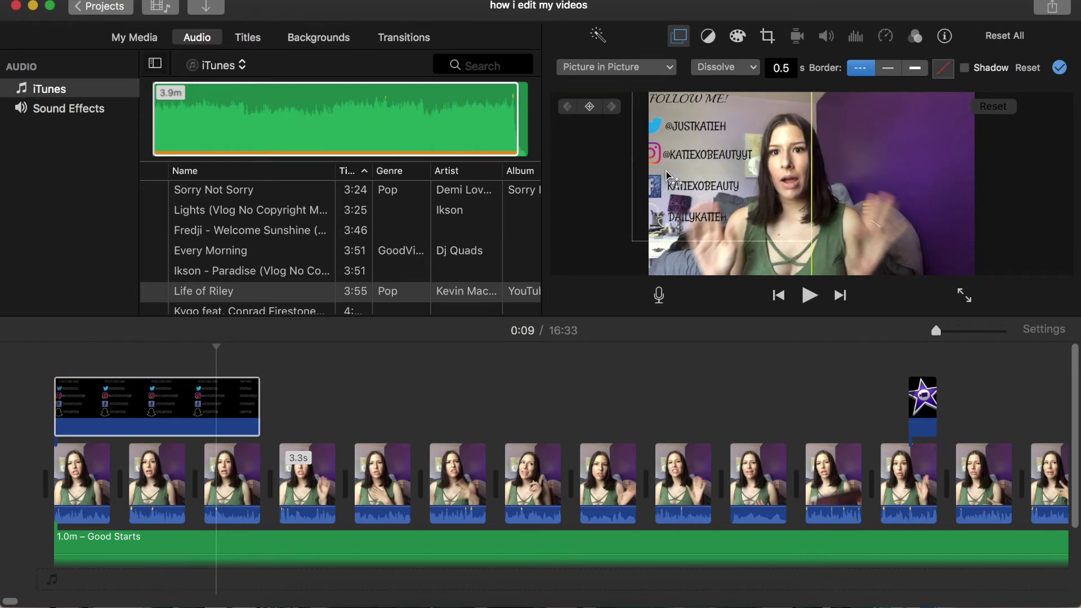
Step: Play the video from the start to check the overlay, and reopen the overlay's crop settings
click(79, 478)
key(space)
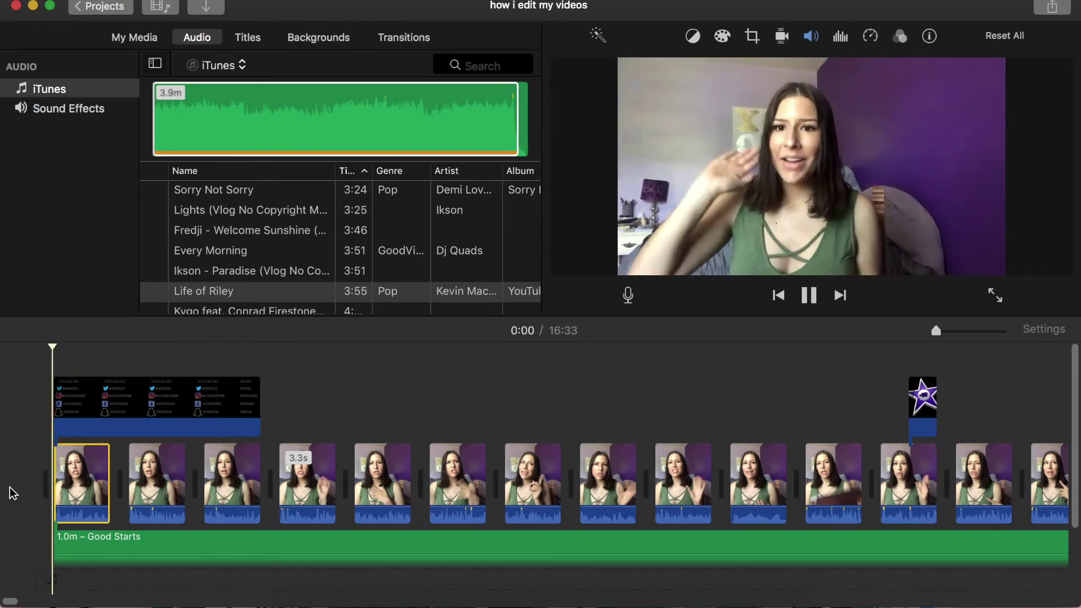
key(space)
click(178, 403)
click(767, 37)
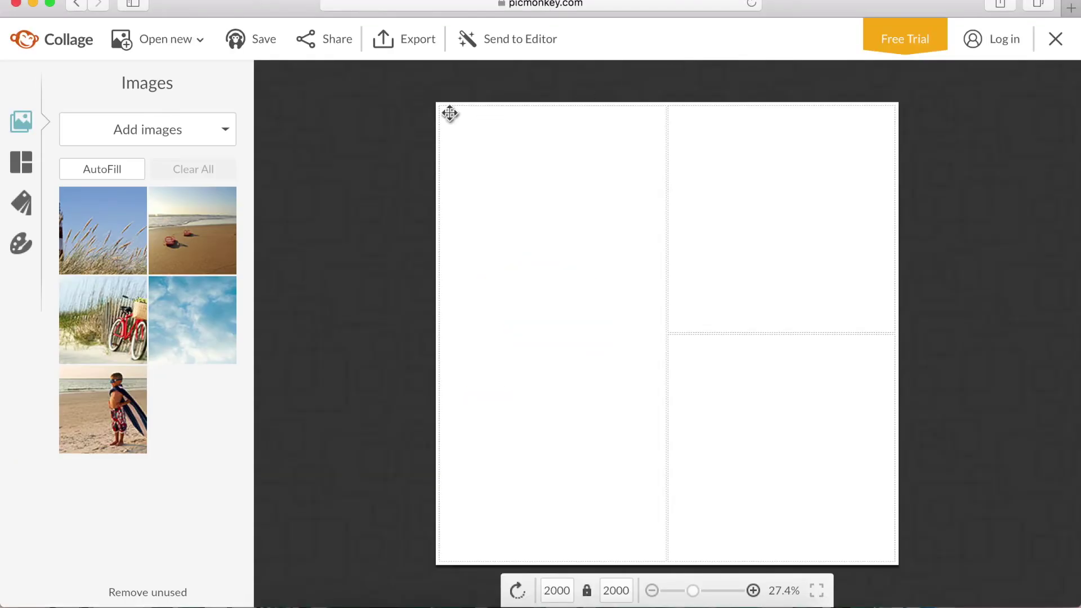
Step: Start adding collage images from the computer and open the file chooser
click(15, 246)
click(24, 128)
click(124, 126)
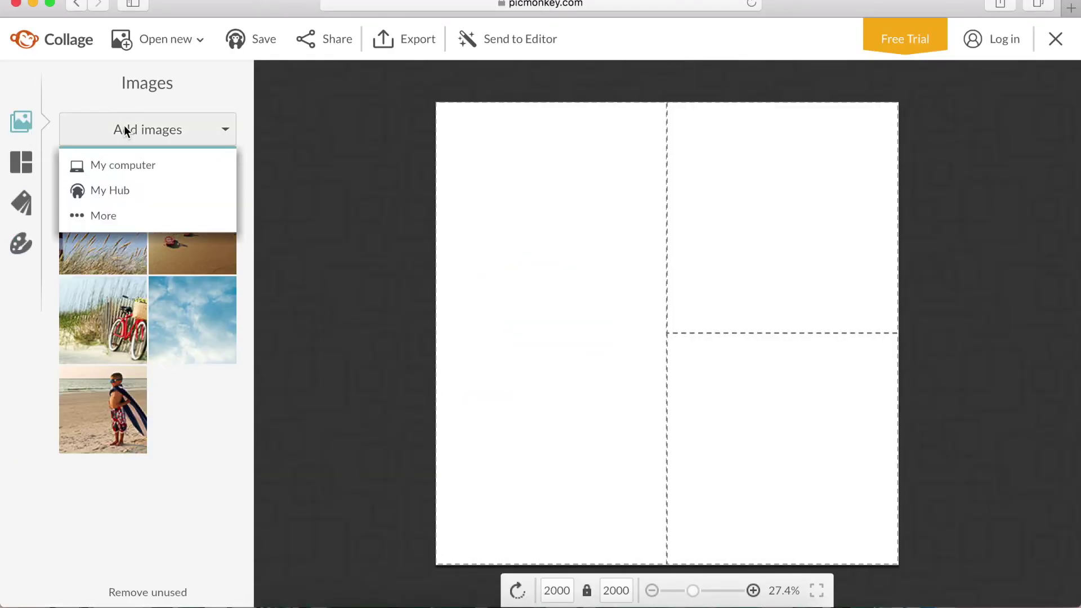
click(178, 138)
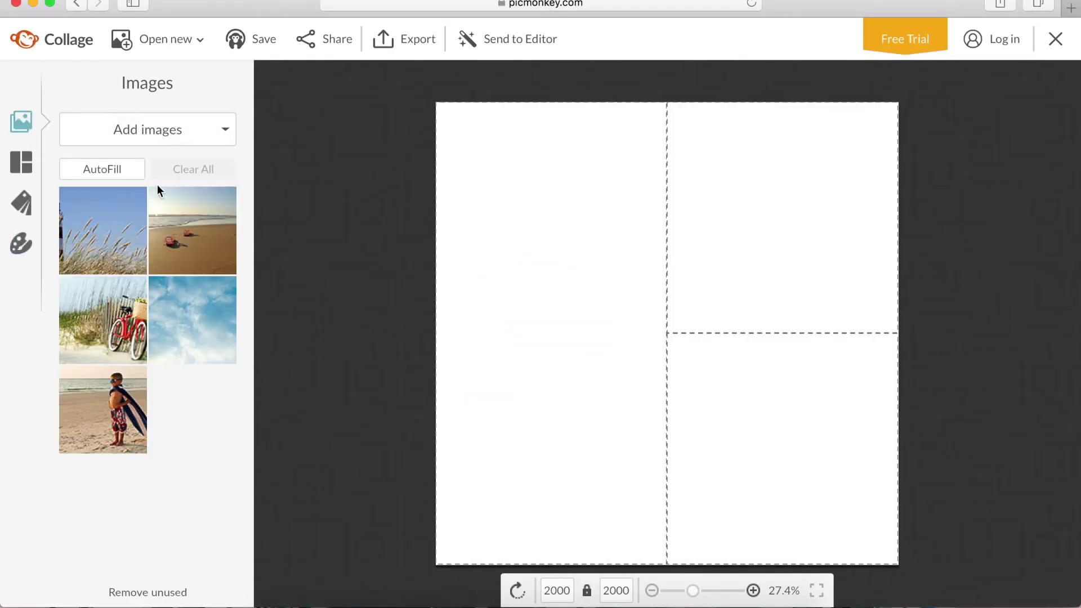
click(23, 241)
click(21, 121)
click(147, 136)
click(127, 170)
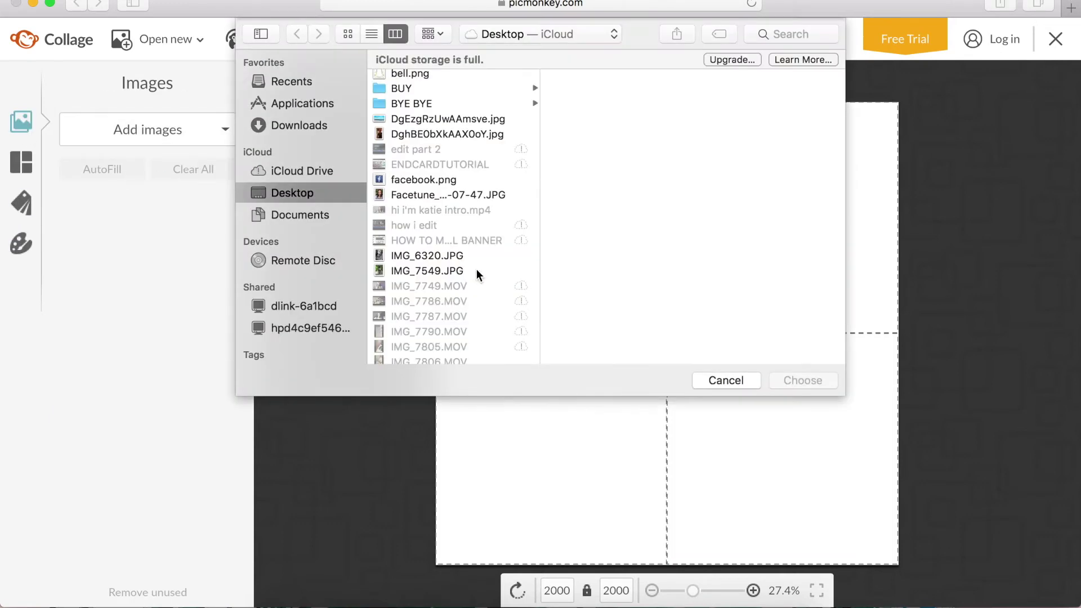
Step: Preview the desktop screenshots and add the five laptop photos from 10.50.51 AM through 10.51.19 AM to the collage images
scroll(476, 269, down, 5)
click(377, 296)
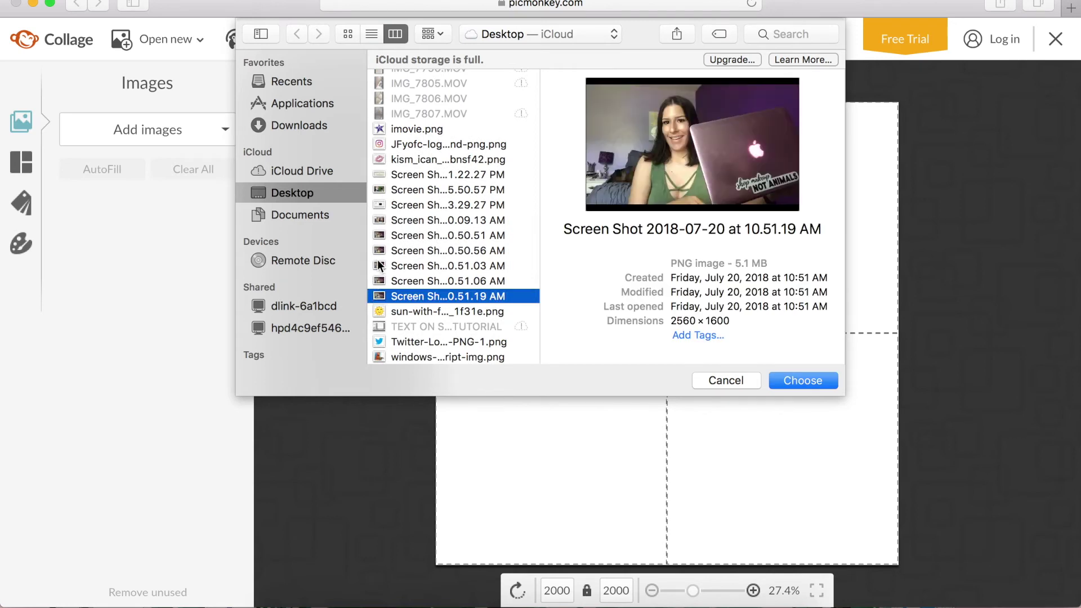
click(378, 235)
click(385, 220)
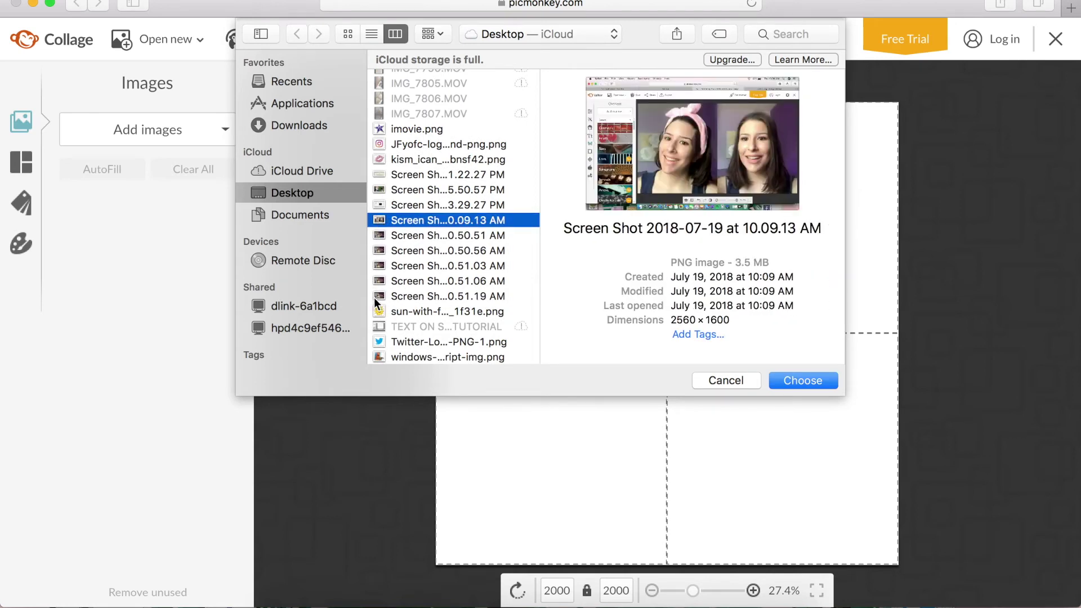
drag(373, 298, 345, 236)
key(Return)
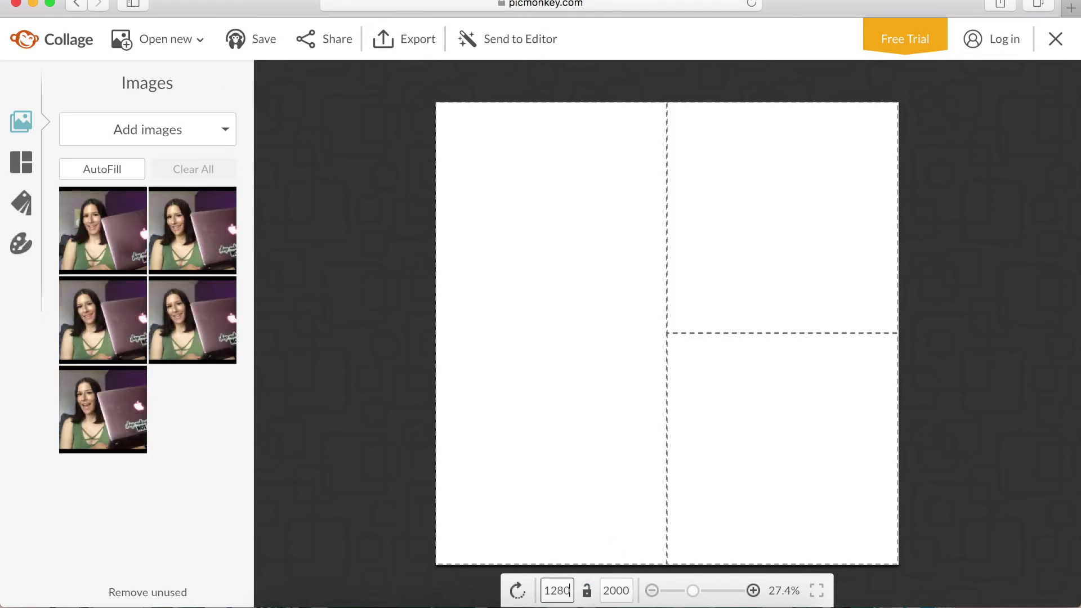
Step: Resize the collage canvas to 1280 × 720 pixels and remove the extra cells so one cell fills it
key(Return)
text(720)
key(Return)
click(21, 244)
click(21, 121)
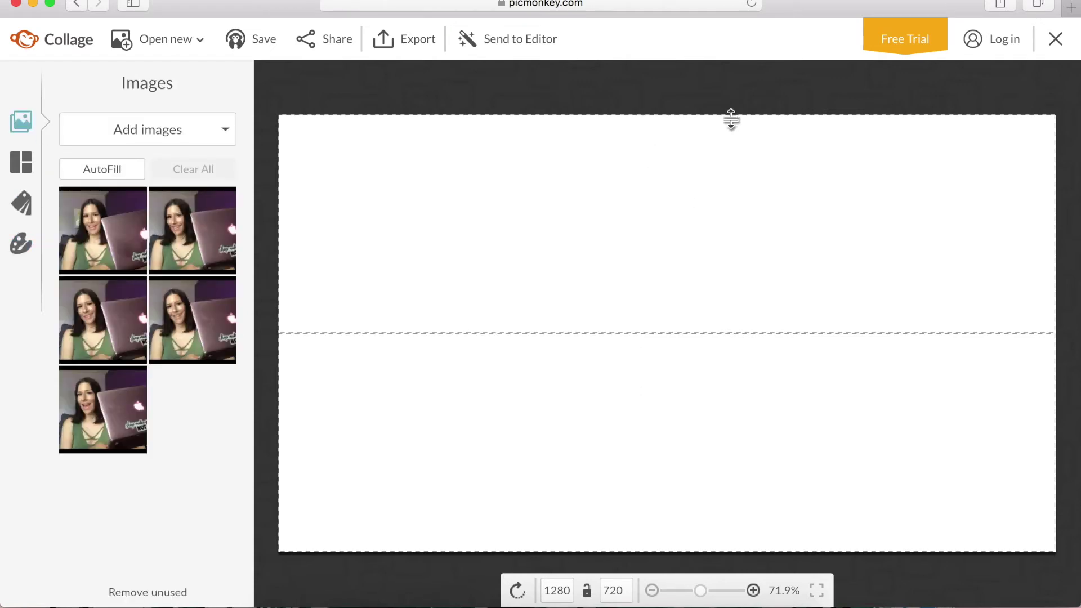
drag(1041, 112, 117, 189)
Step: Browse the collage layout groups, including L-egant, Biggie Smalls and Pinter-etsy
click(21, 163)
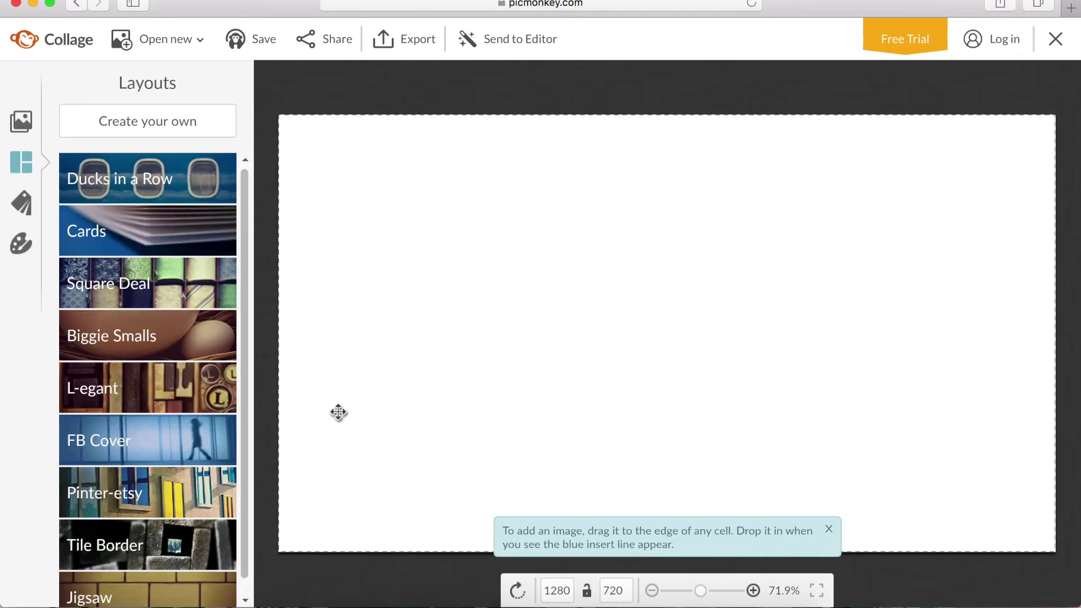
click(123, 384)
click(135, 350)
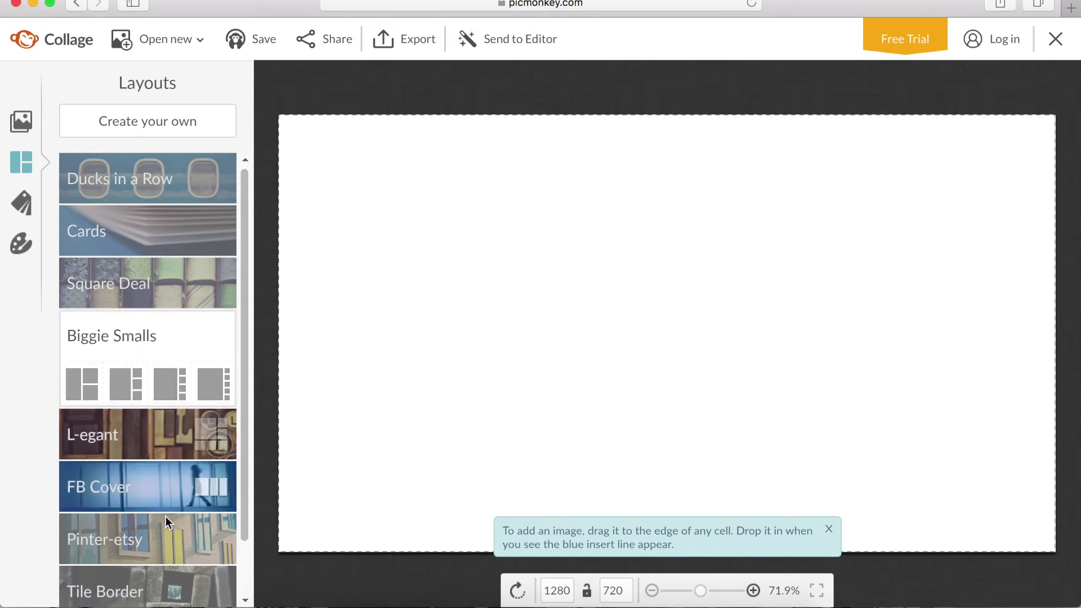
click(165, 517)
click(165, 430)
scroll(158, 490, down, 1)
click(158, 490)
Step: Drop each of the five laptop photos in turn into the collage cell to compare them
click(15, 134)
drag(103, 231, 450, 248)
drag(192, 225, 525, 248)
drag(103, 318, 543, 310)
drag(193, 318, 421, 321)
drag(103, 409, 485, 383)
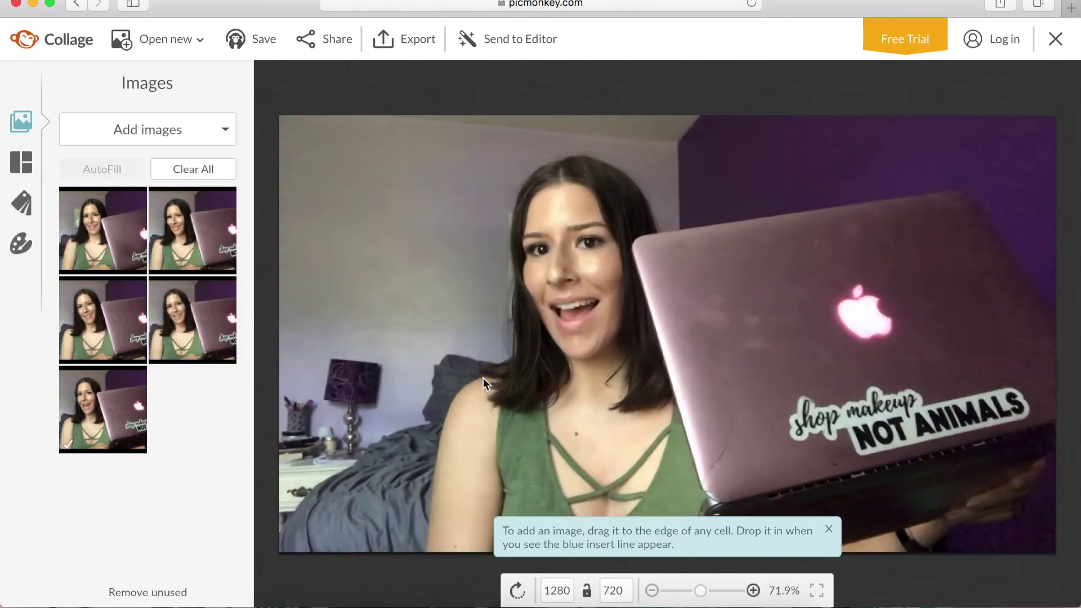
Step: Enlarge the photo in the cell to 144% and reposition it so the face and laptop fill the frame
click(386, 171)
click(131, 190)
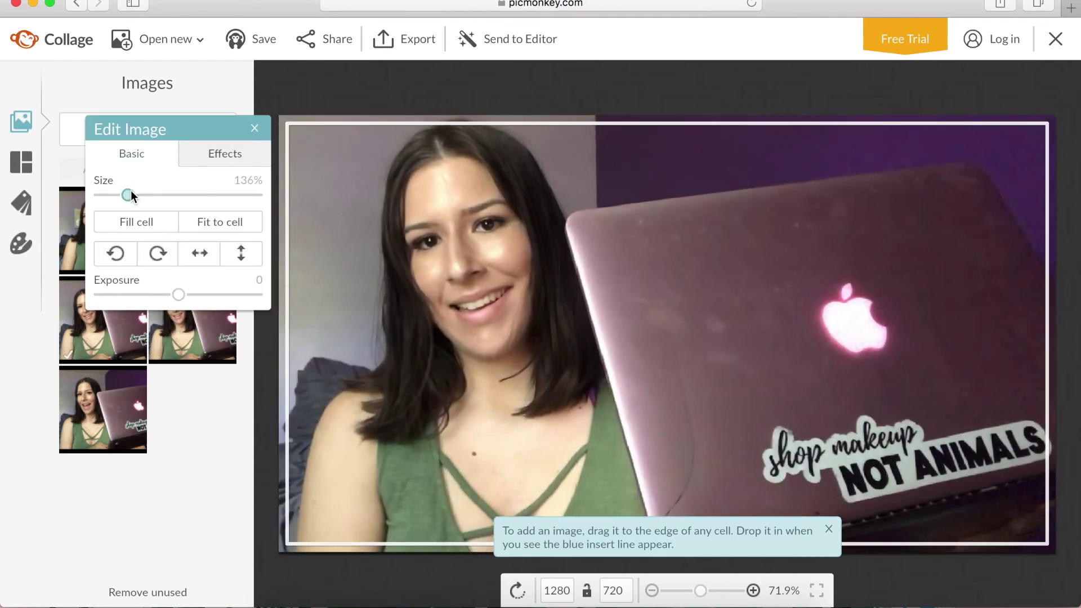
drag(130, 191, 135, 192)
drag(371, 146, 380, 167)
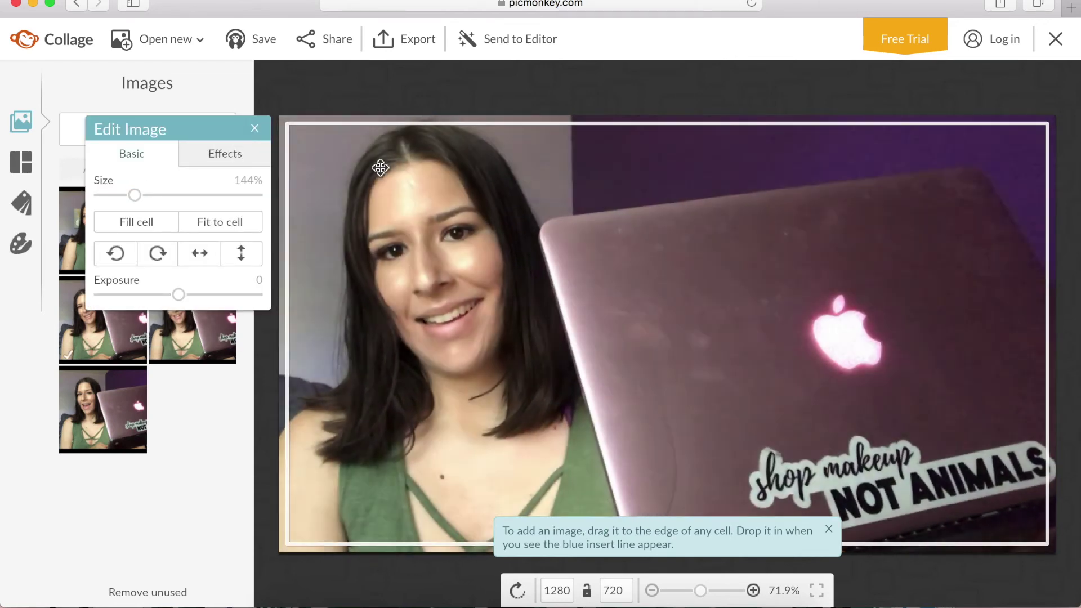
click(581, 63)
drag(537, 120, 573, 144)
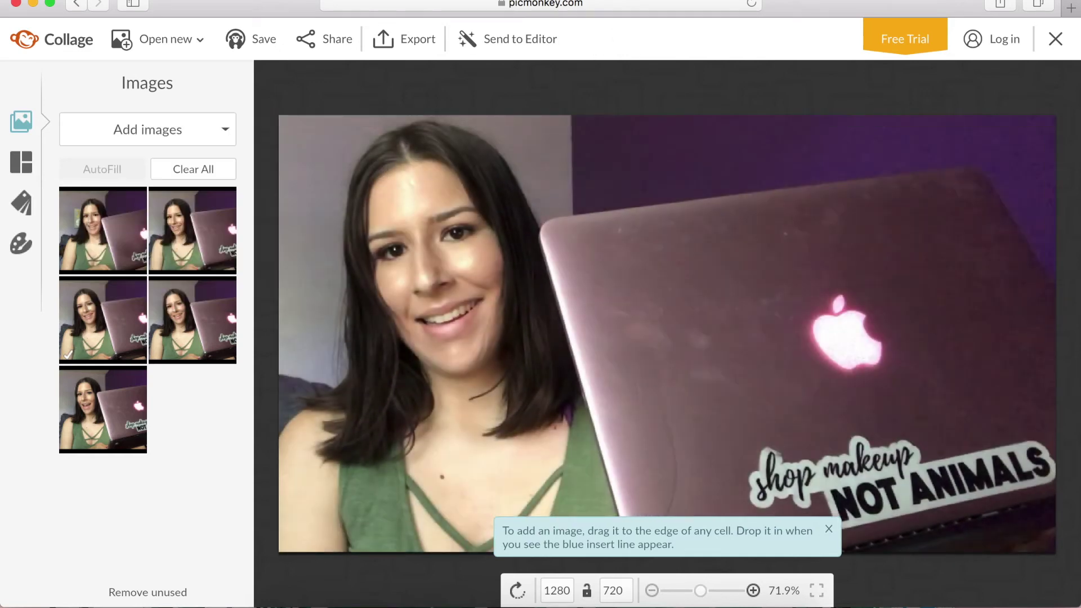
mouse_move(541, 151)
mouse_down()
mouse_move(603, 147)
mouse_move(586, 148)
mouse_up()
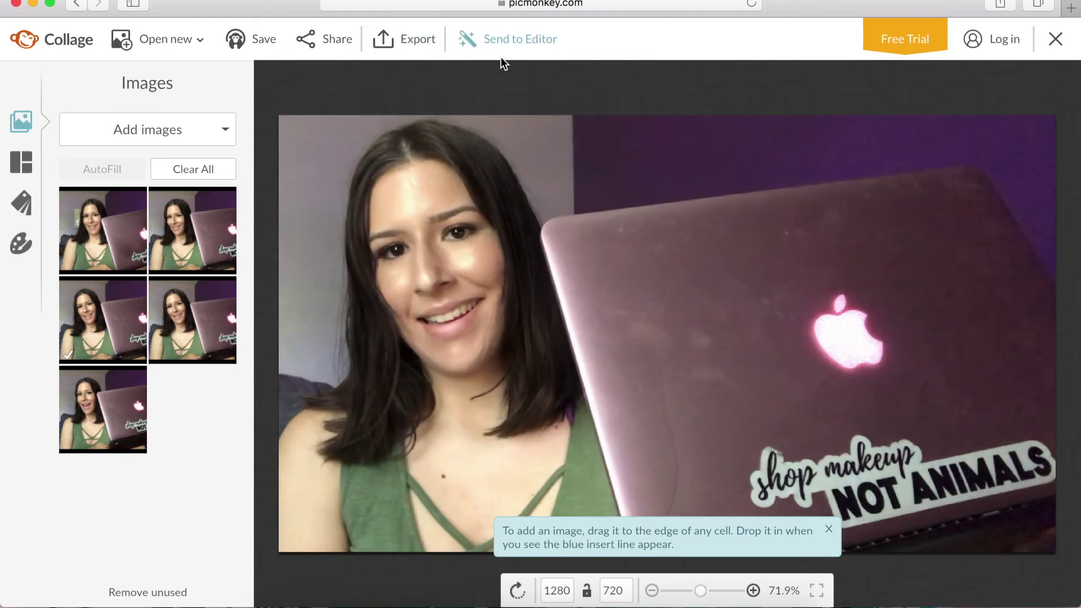
Step: Send the collage to the editor and apply the Soften effect at 100% softness, painting the original back over the face
click(501, 52)
click(482, 391)
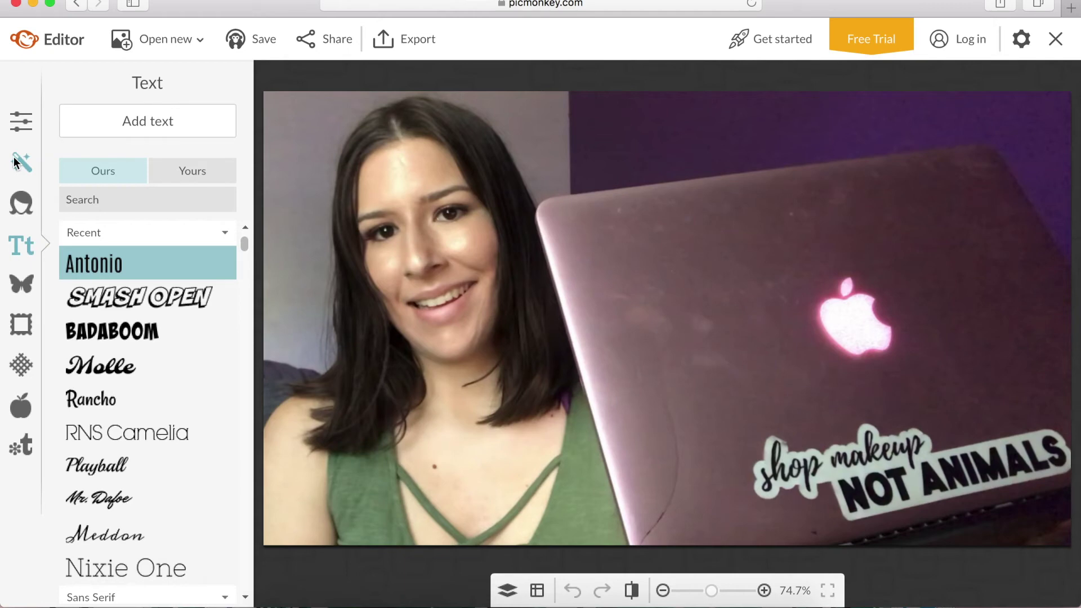
click(15, 162)
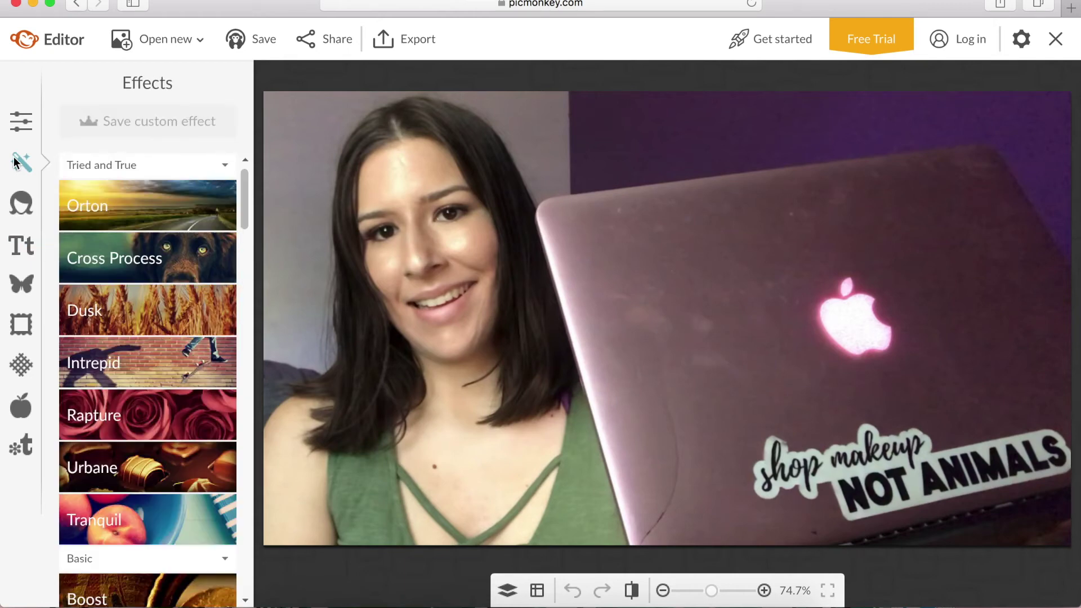
scroll(185, 582, down, 2)
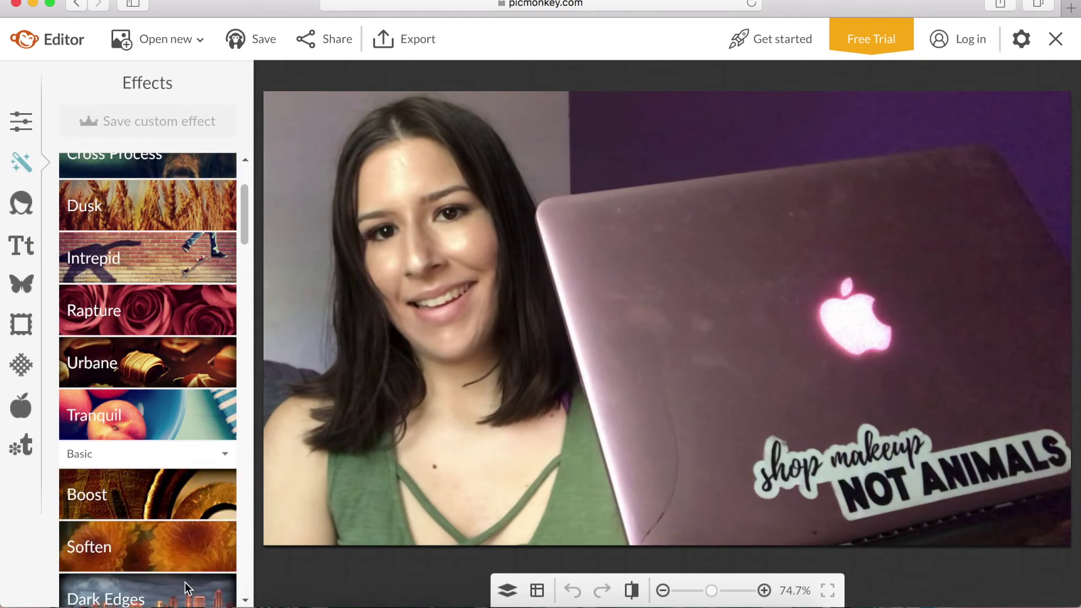
click(120, 535)
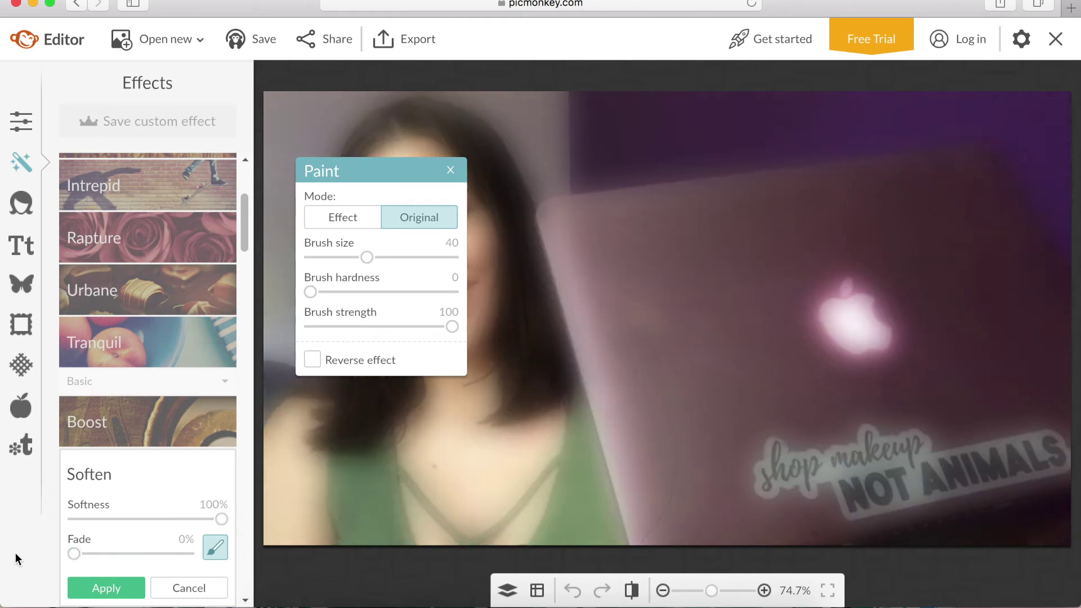
drag(294, 171, 3, 183)
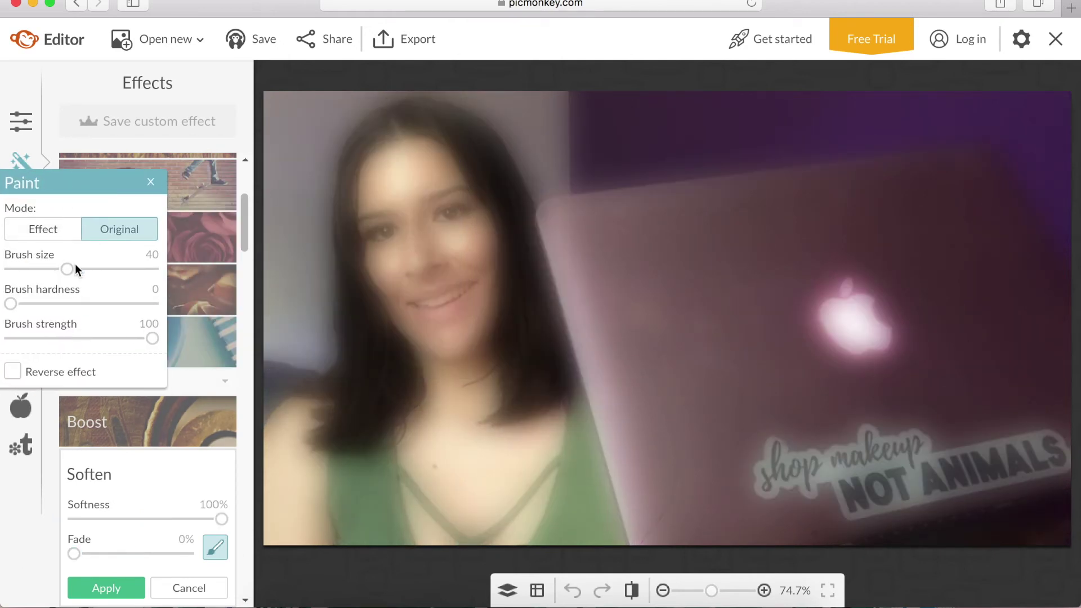
mouse_move(409, 142)
mouse_down()
mouse_move(454, 145)
mouse_move(509, 224)
mouse_move(532, 322)
mouse_move(515, 376)
mouse_up()
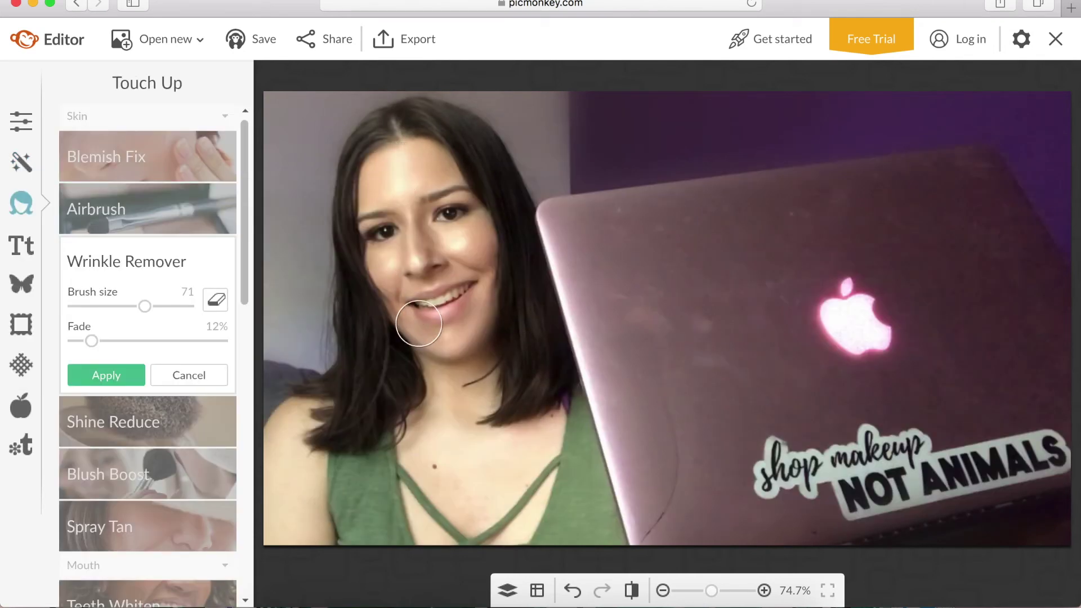
Step: Apply Wrinkle Remover at 12% fade, and airbrush the laptop lid in Strong mode with brush size 252 and 20% fade
click(121, 377)
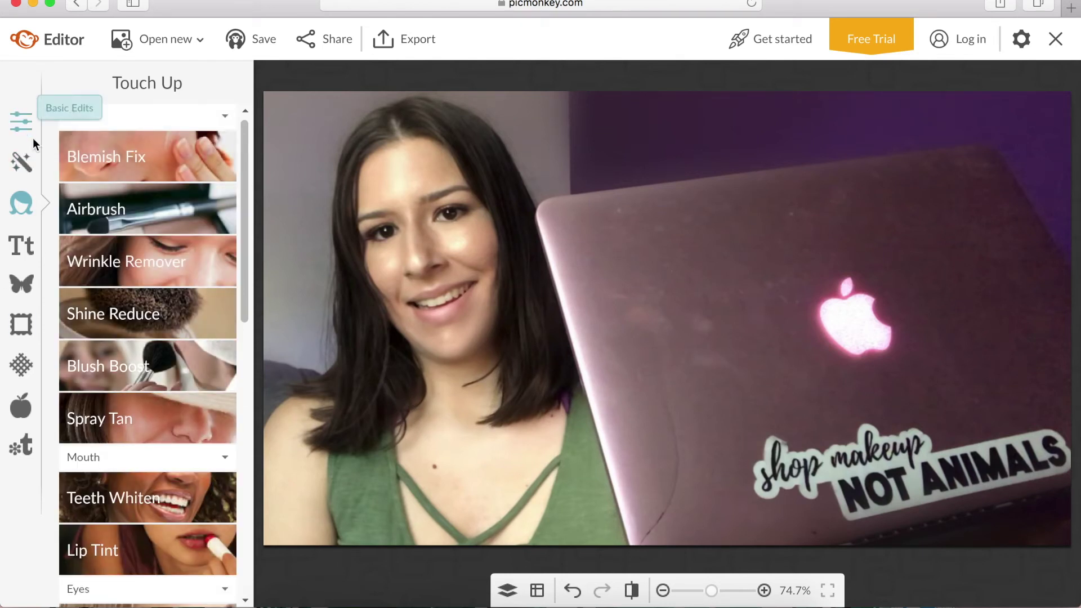
click(107, 163)
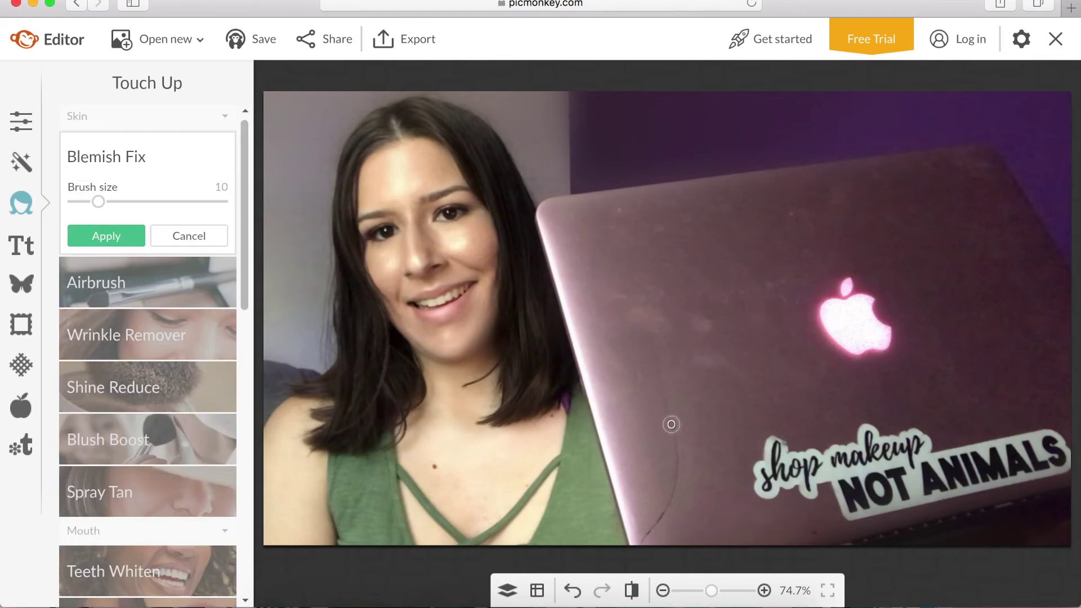
click(175, 235)
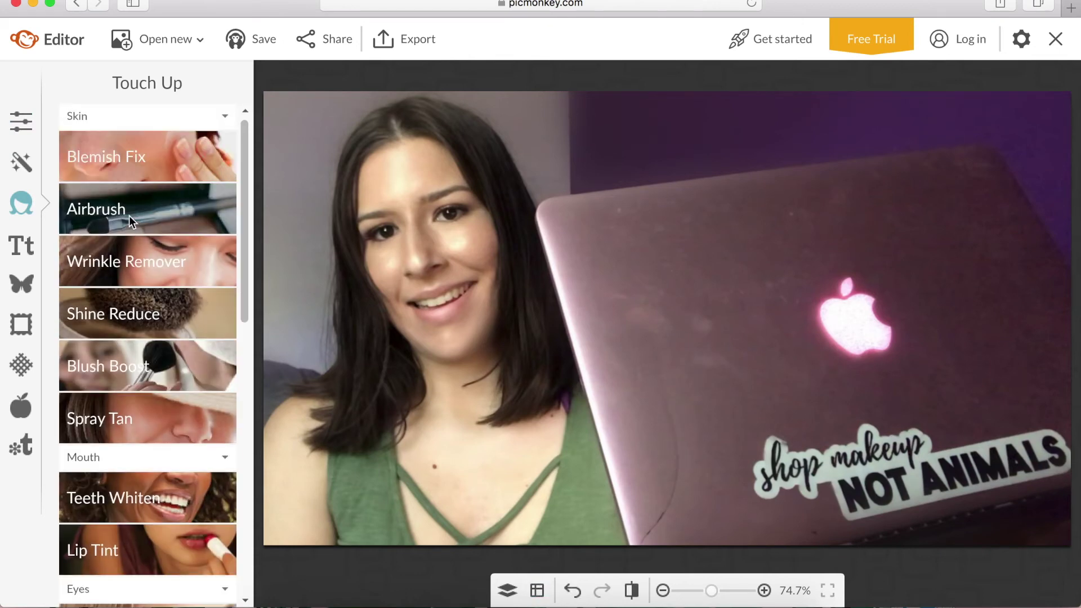
click(130, 217)
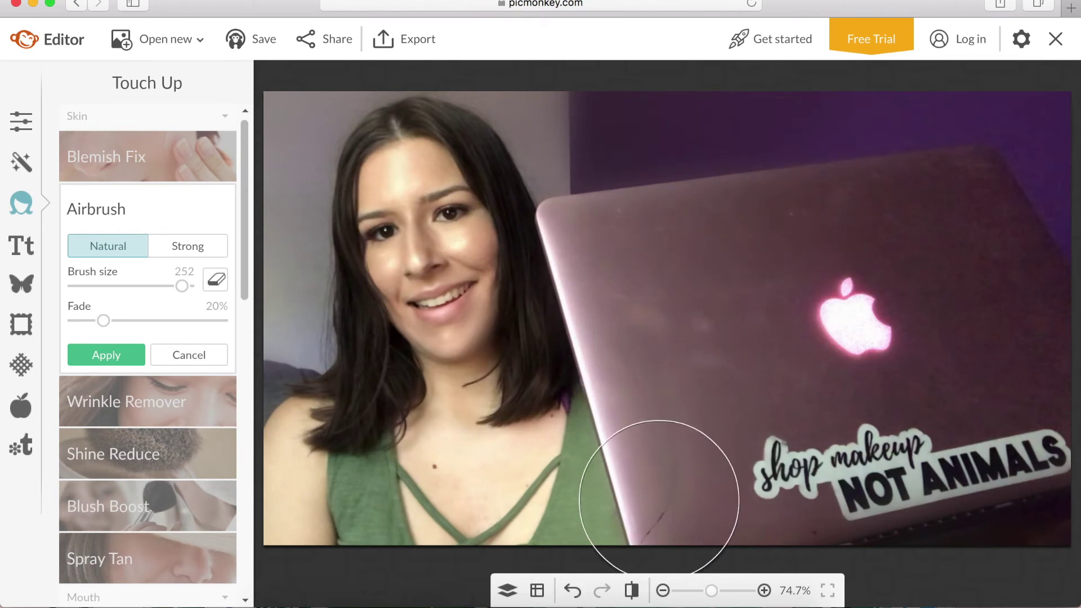
click(193, 253)
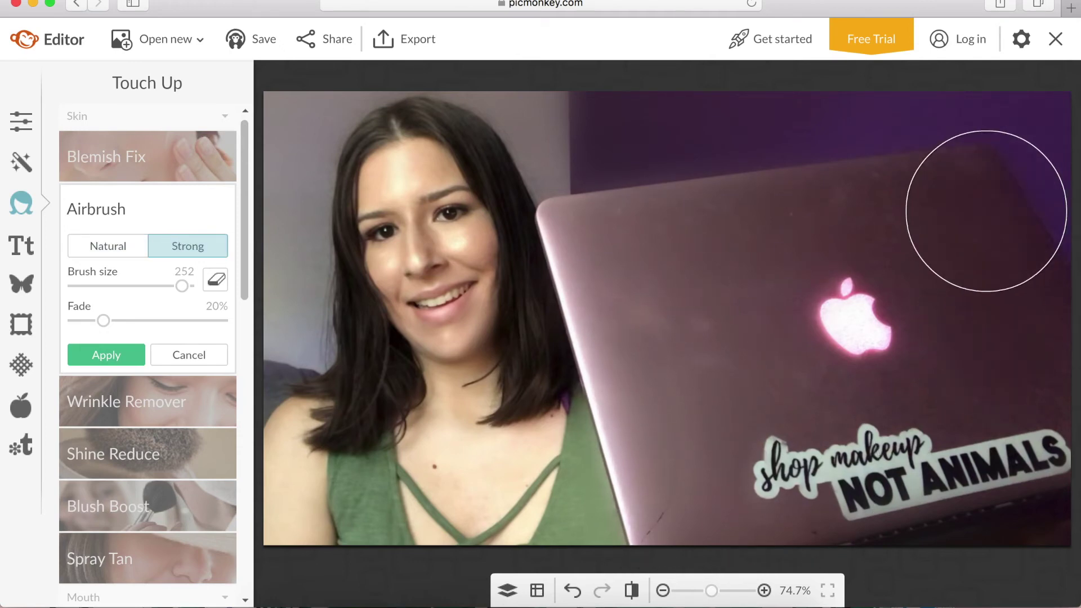
Step: Apply an exposure adjustment with brightness 11 to the photo and slightly raise its colour saturation
click(20, 121)
click(148, 335)
drag(154, 414, 157, 411)
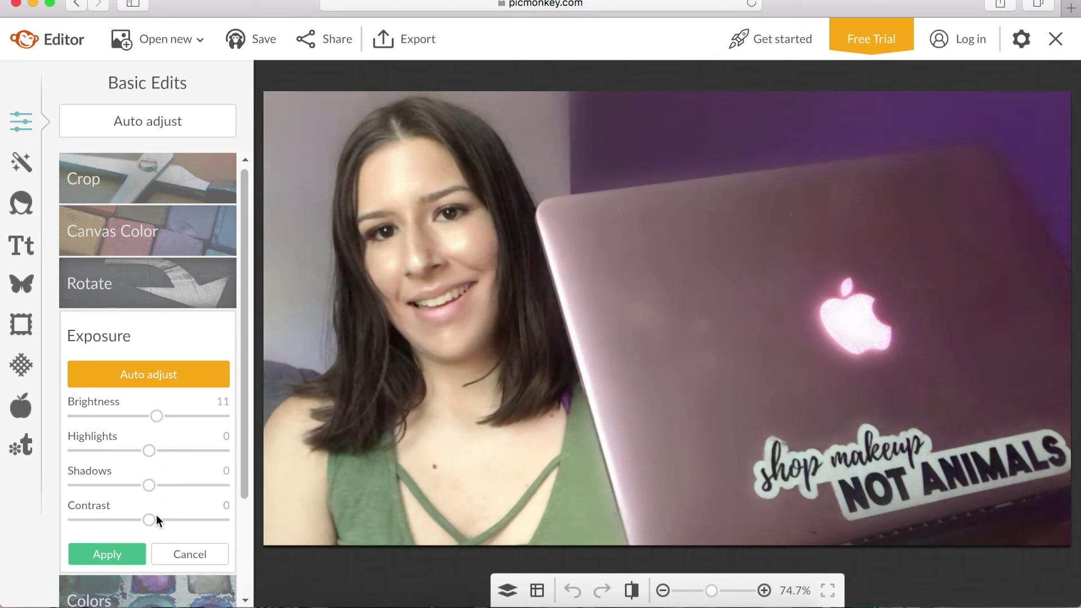
click(134, 552)
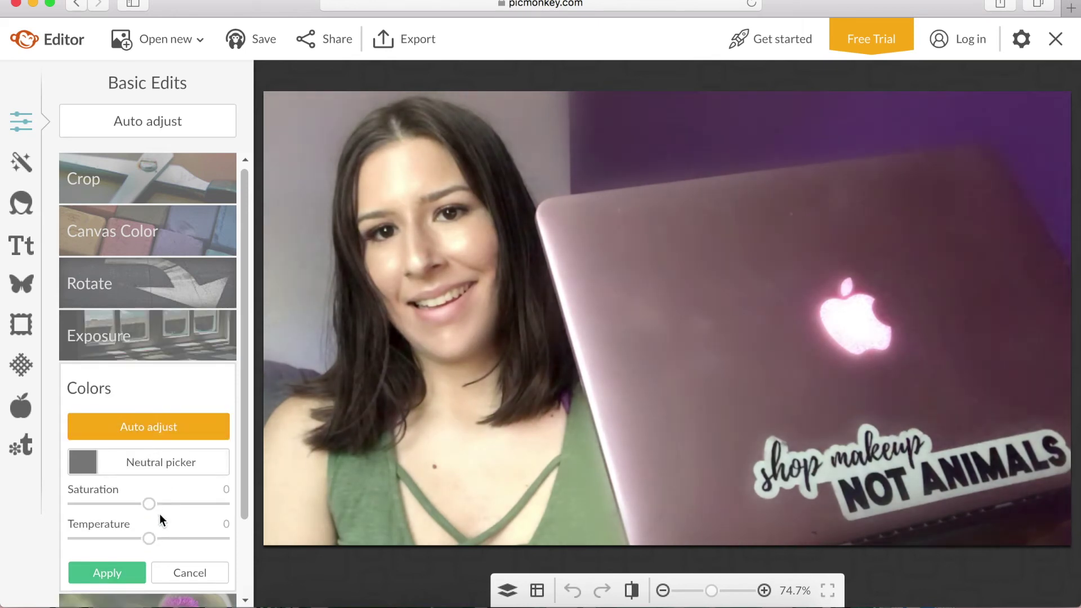
drag(157, 503, 160, 502)
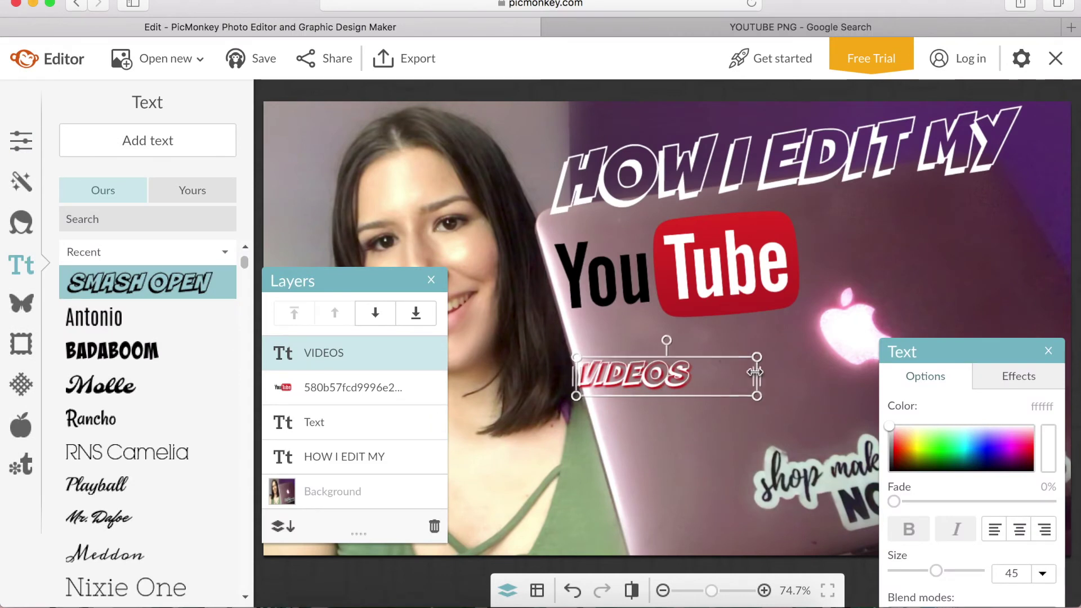
Step: Enlarge the VIDEOS text to size 90, tilt it to match the title, and place it beside the YouTube logo
drag(697, 372, 808, 294)
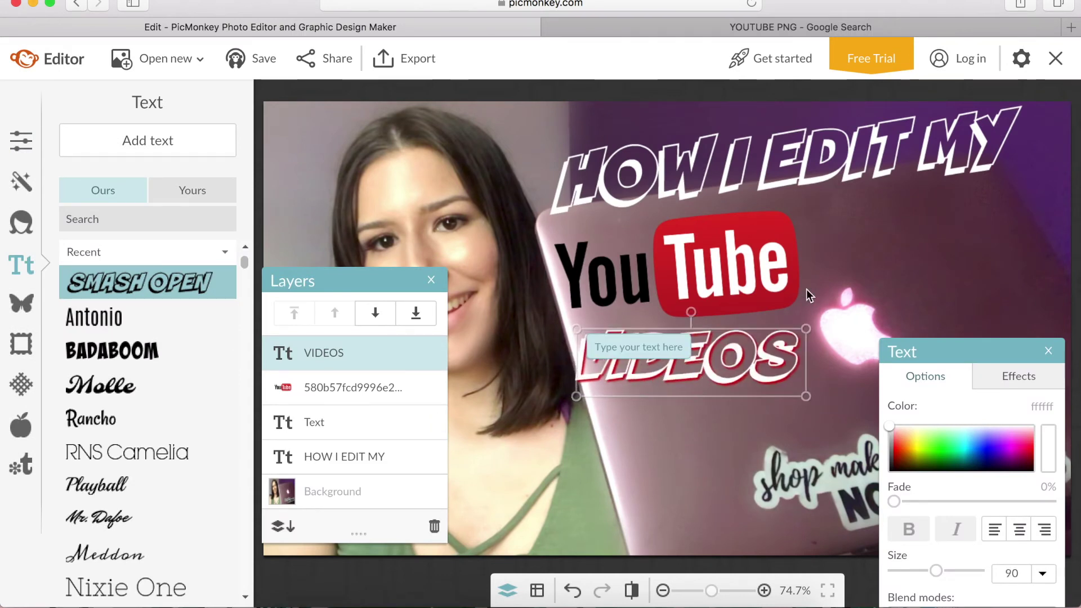
drag(686, 310, 681, 312)
click(717, 412)
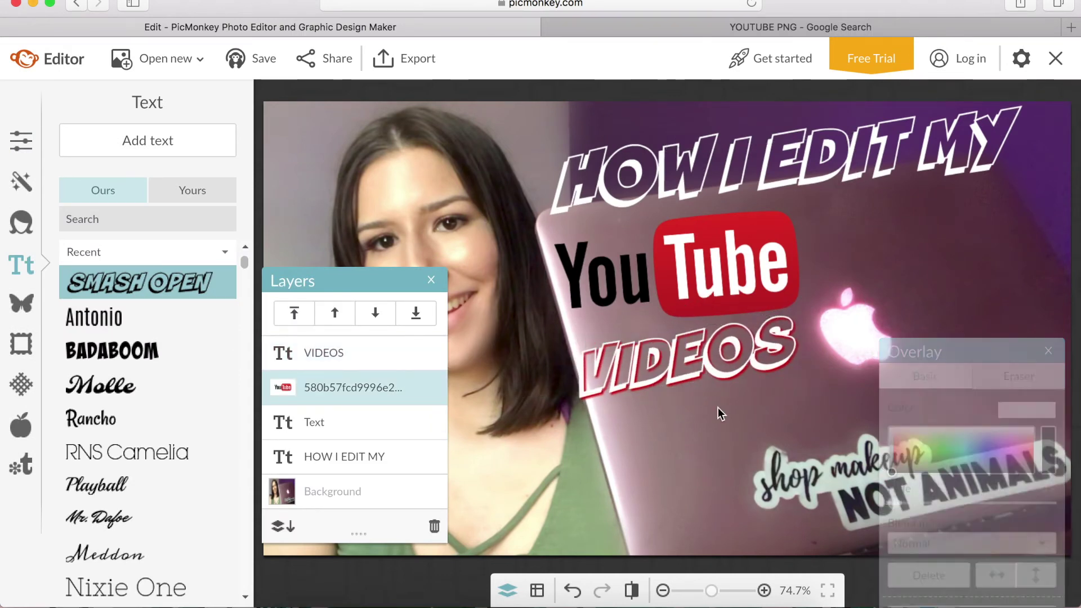
click(704, 370)
drag(704, 370, 948, 248)
Step: Adjust the style effect of the HOW I EDIT MY title and check its curve options
click(878, 149)
click(1008, 371)
click(992, 466)
click(1007, 416)
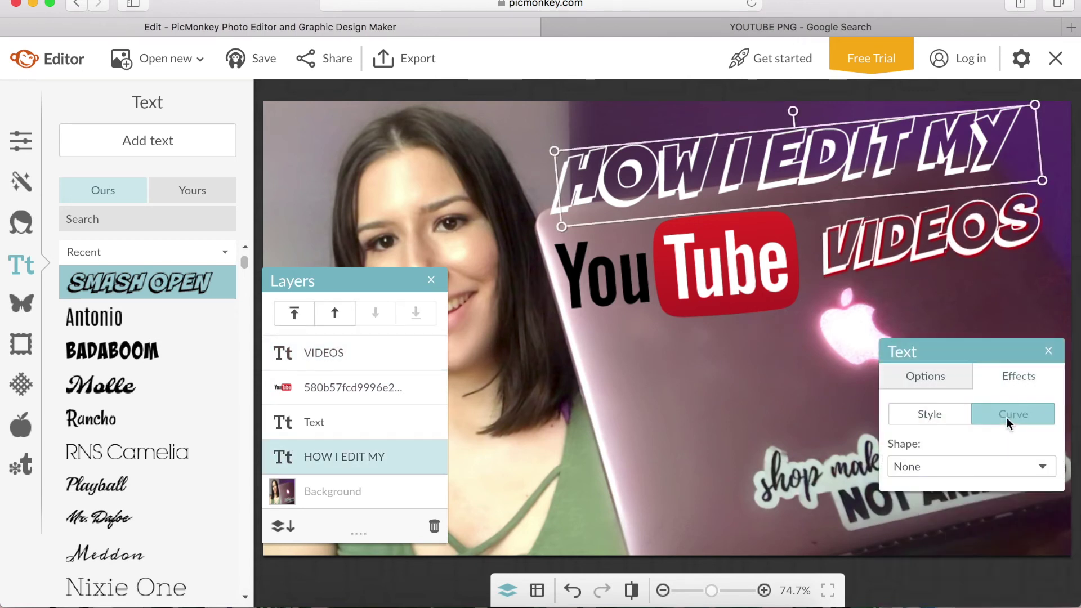
click(943, 418)
click(943, 465)
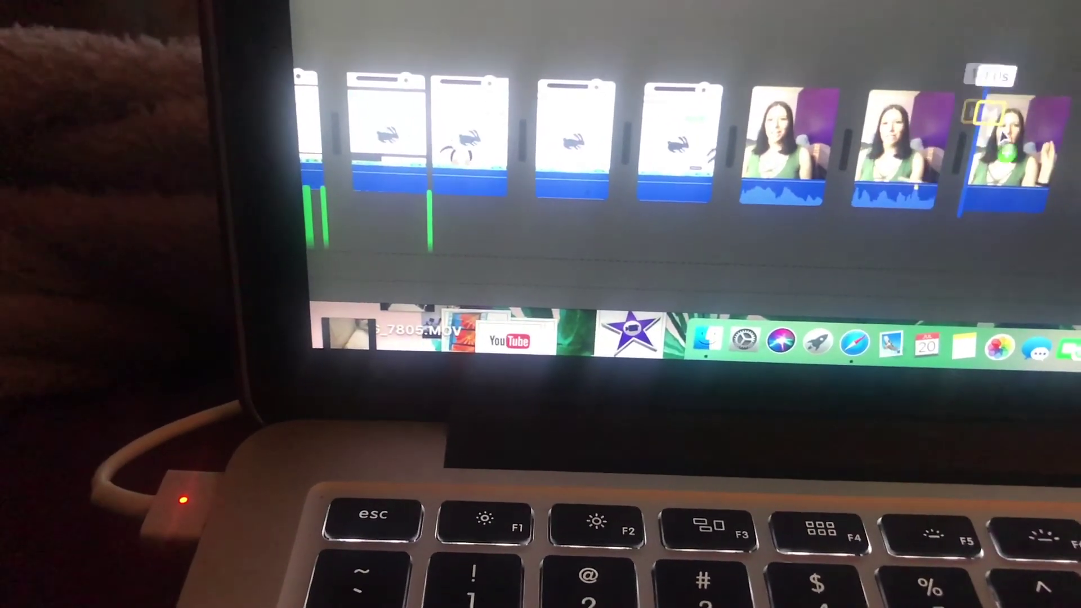
Step: In iMovie, try the Swap transition between the last screen-recording clip and the first talking-head clip and play it back
drag(1003, 138, 745, 158)
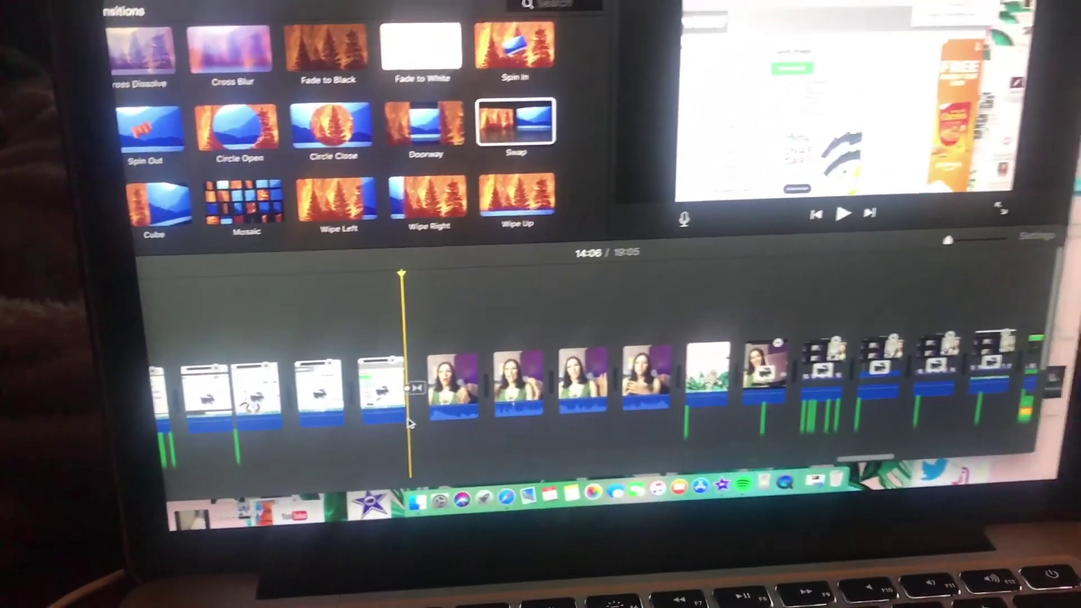
key(space)
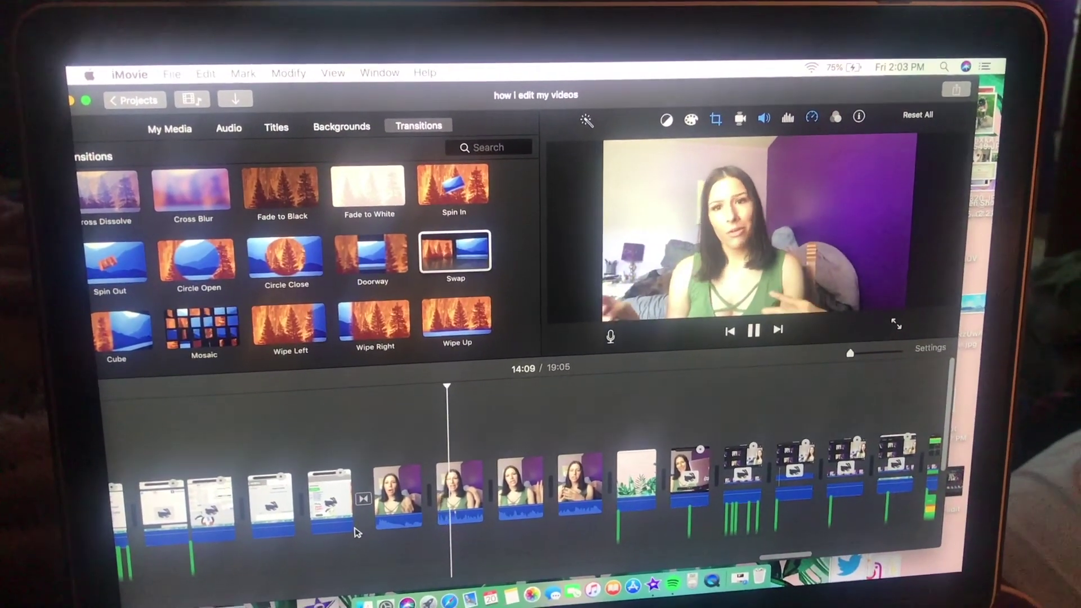
key(space)
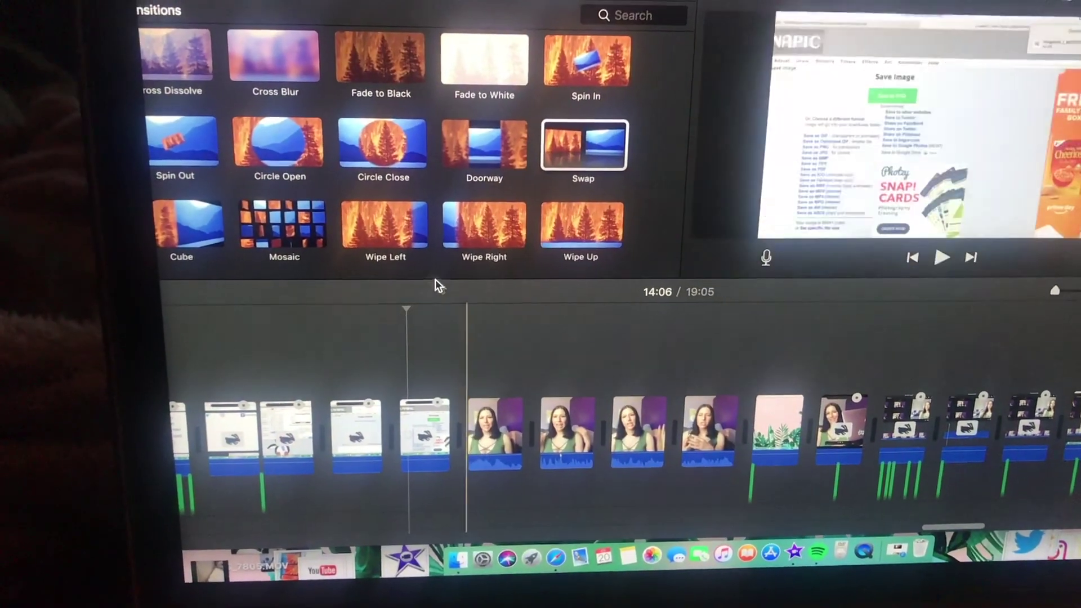
Step: Add Wipe Left transitions before the first talking-head clip and between the last talking-head clip and the leaf graphic
drag(388, 228, 459, 427)
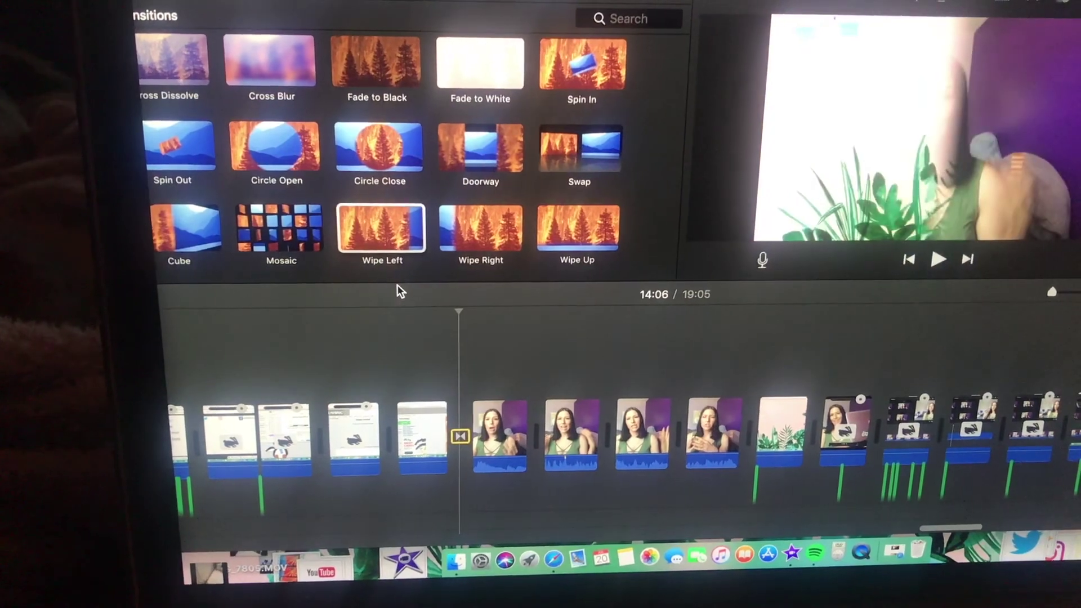
drag(397, 240, 747, 446)
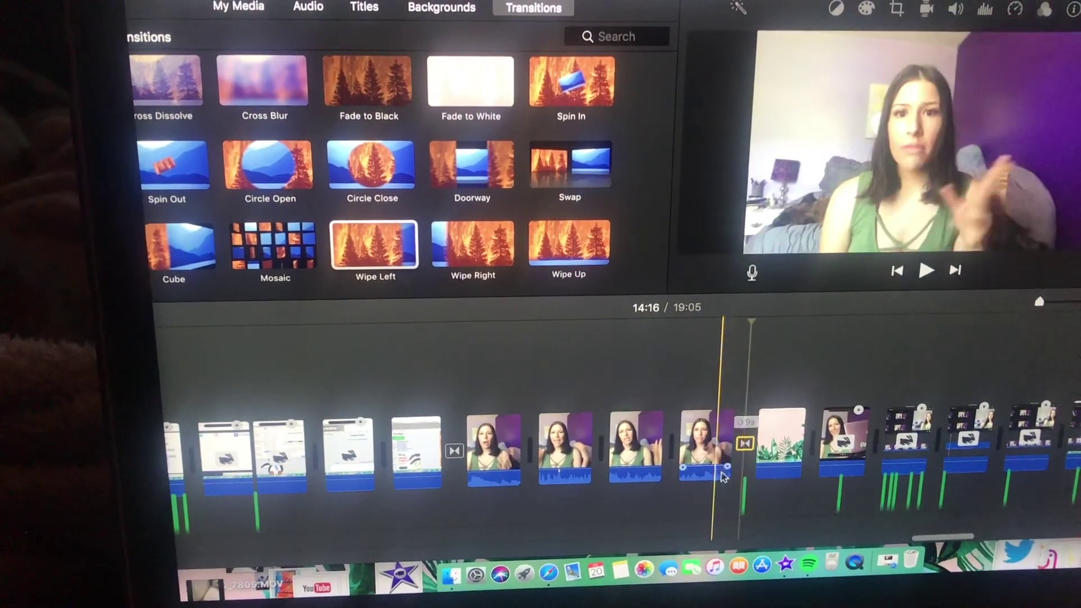